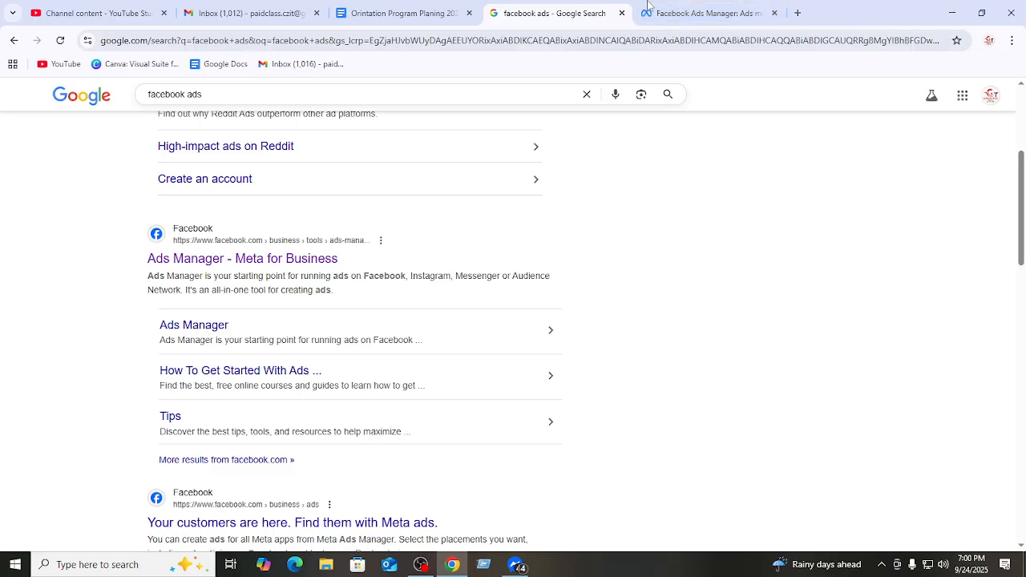
- Open Ads Manager from the Meta business page and check which ad accounts are available
left_click(709, 14)
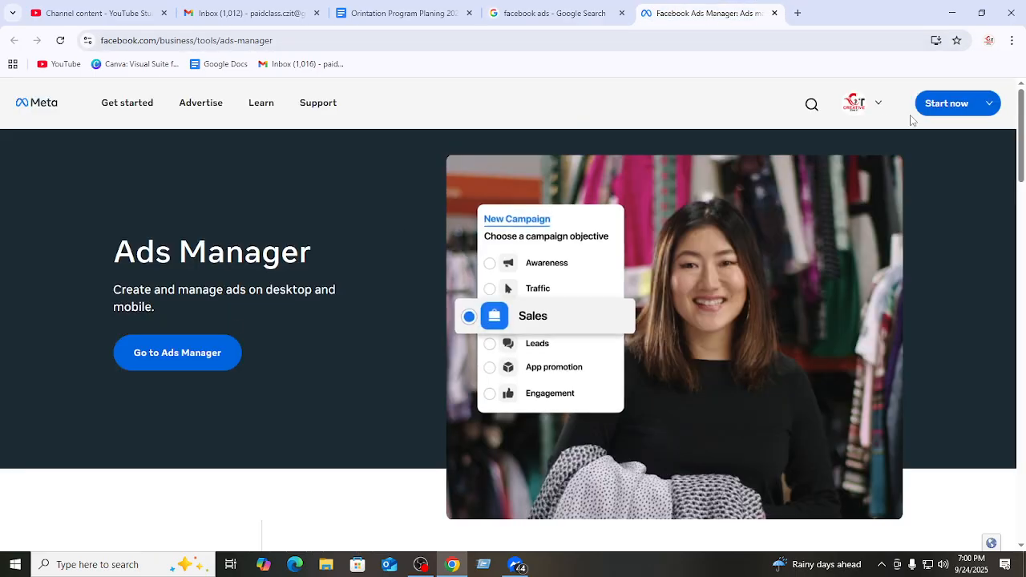
left_click(951, 104)
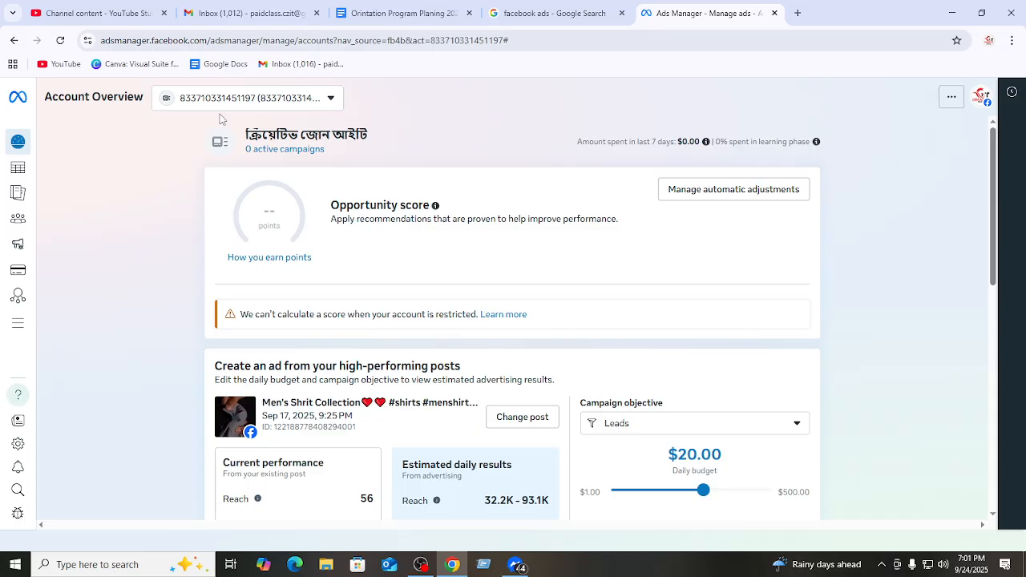
left_click(317, 99)
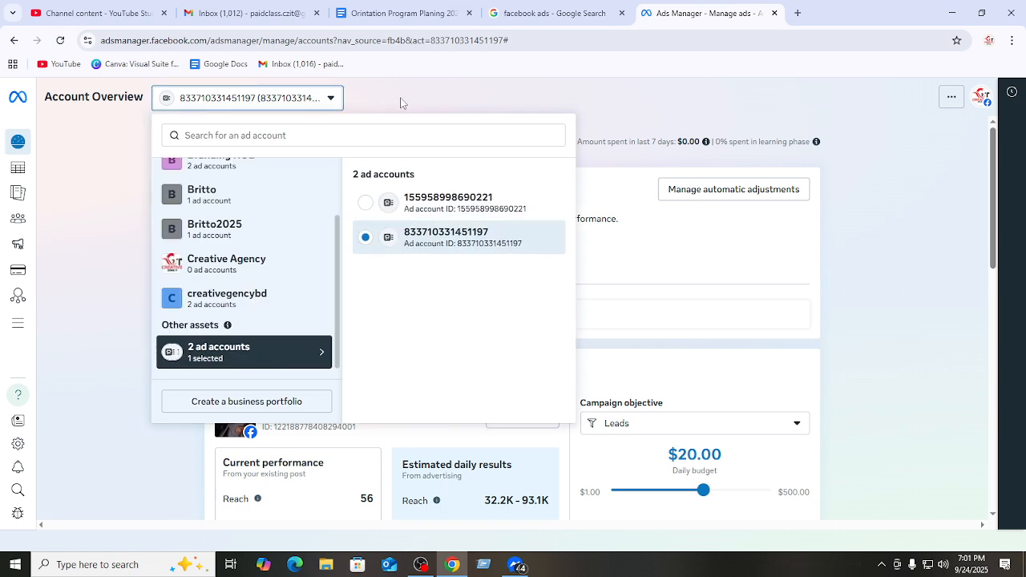
left_click(403, 100)
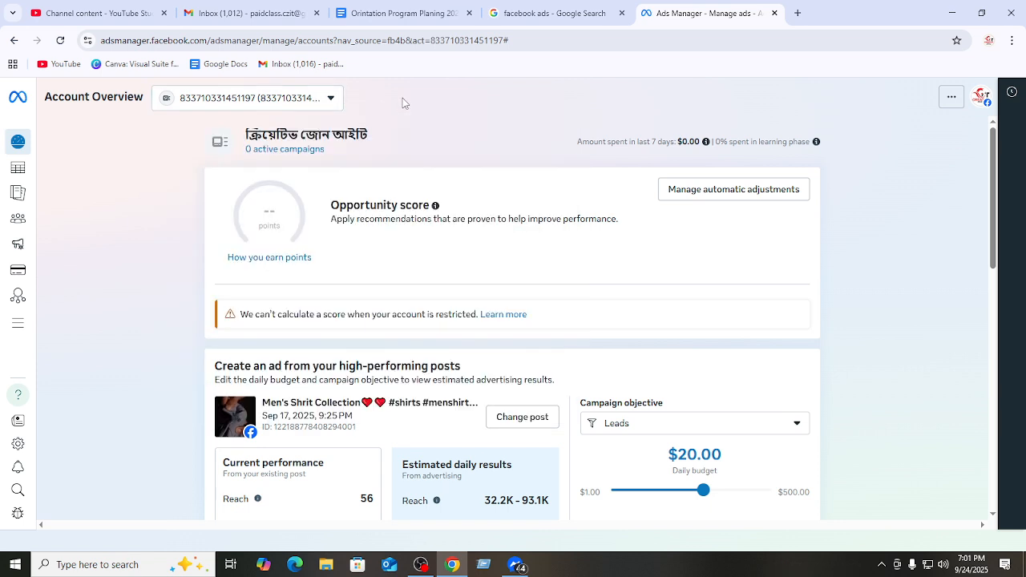
- Search Google for brittoonlineshop in a new tab and open the Britto Online Shop website in its own tab
left_click(797, 13)
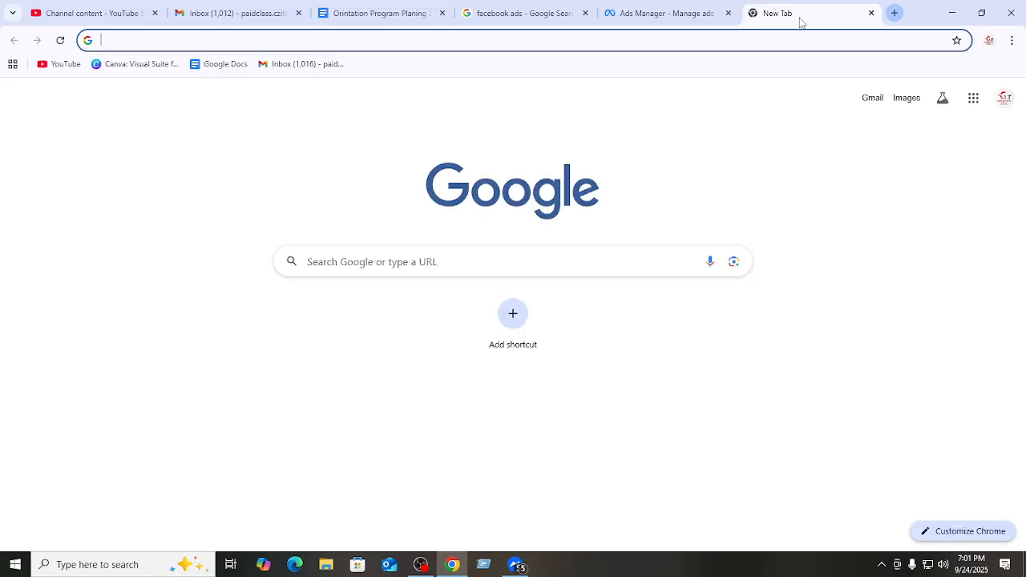
type("britt")
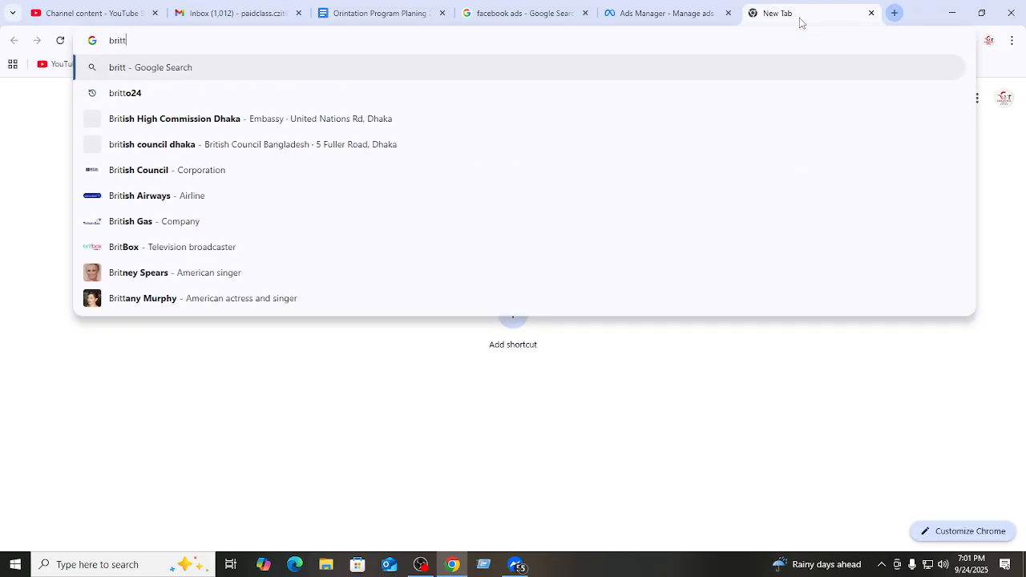
type("oon")
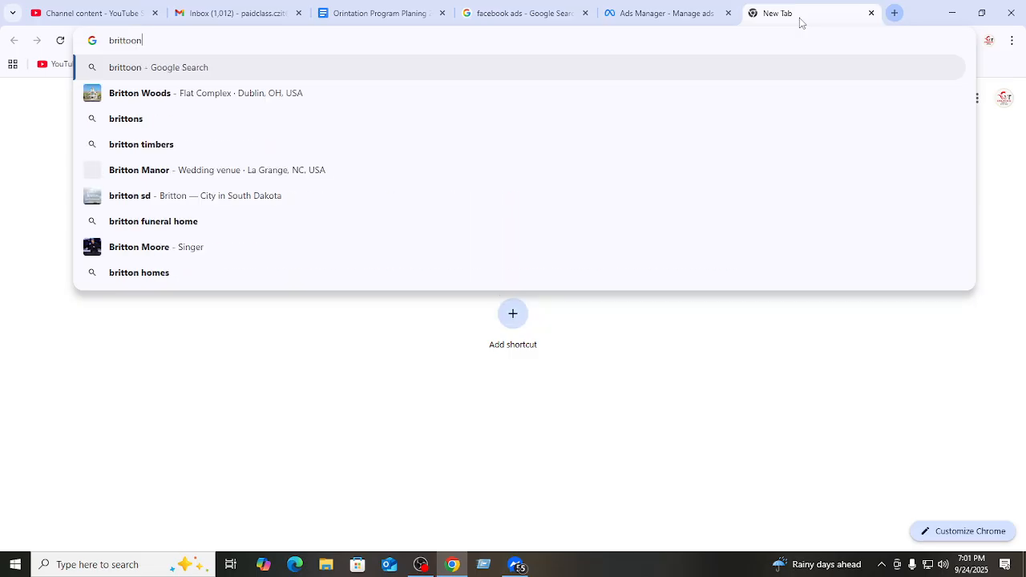
type("lineshop")
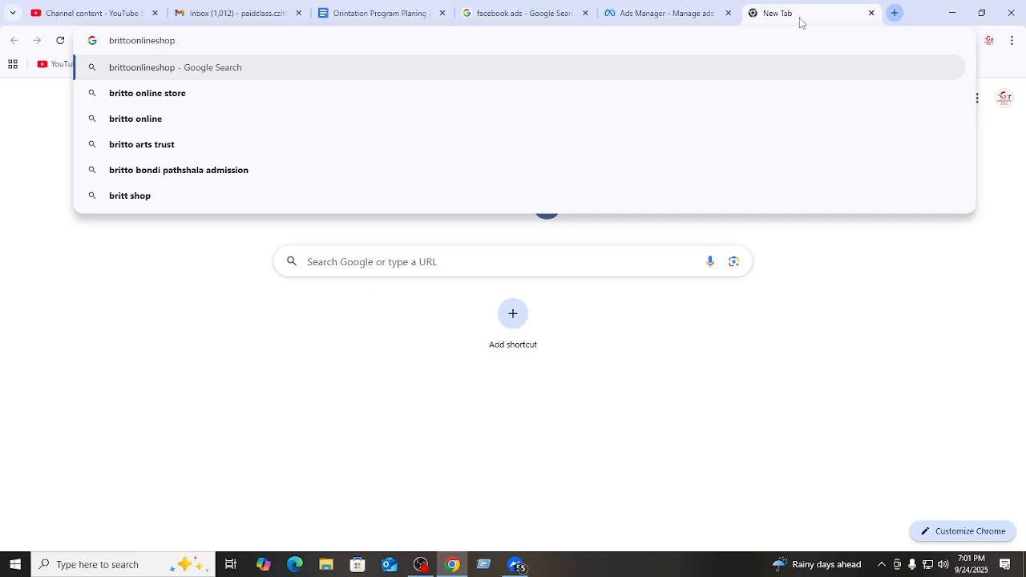
key("Return")
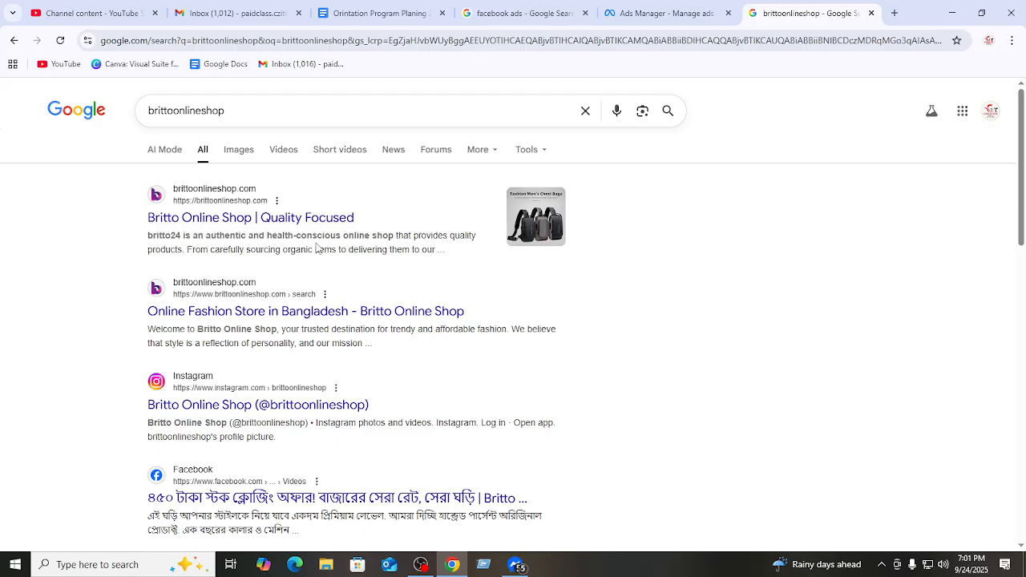
middle_click(322, 219)
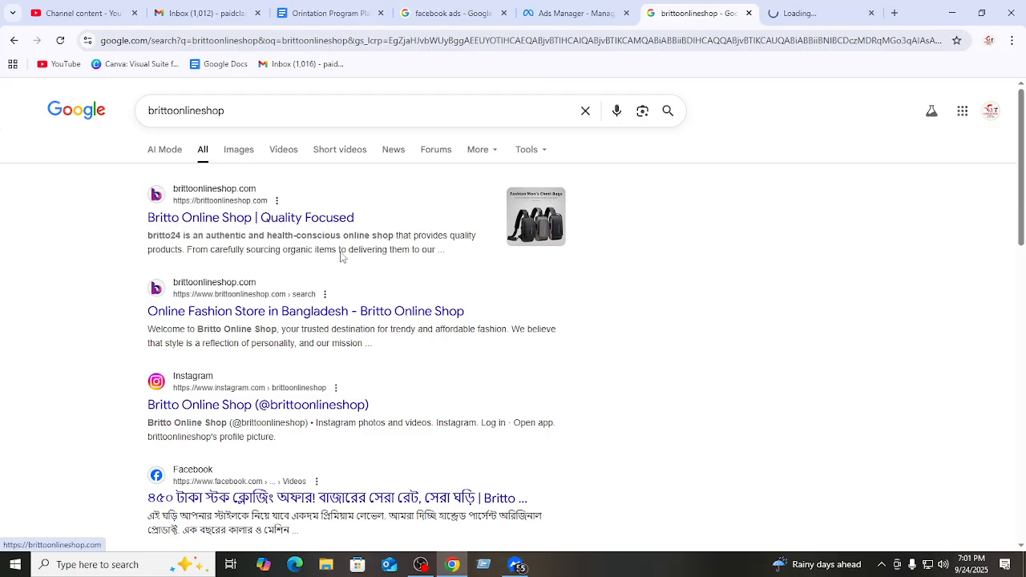
left_click(831, 11)
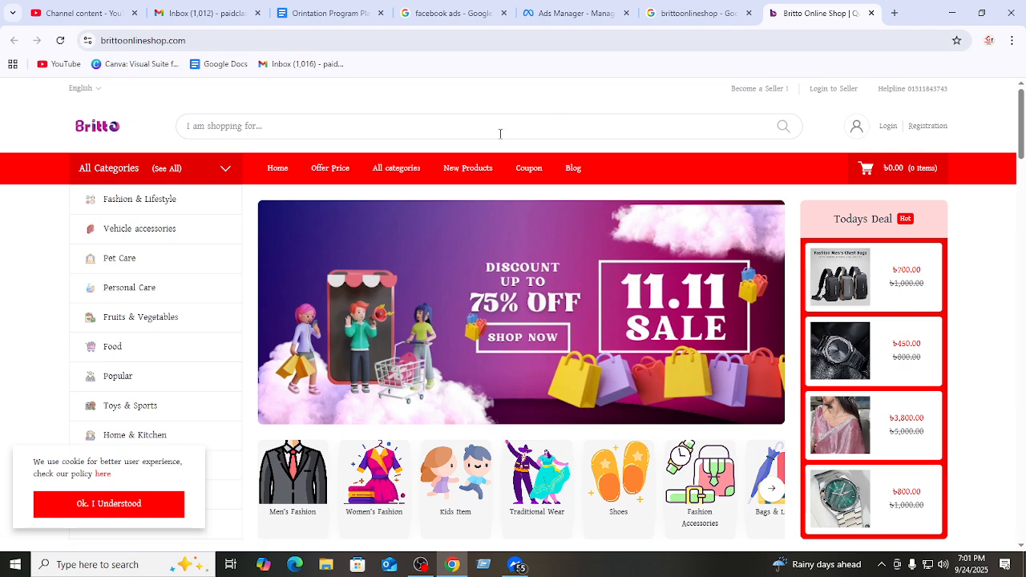
- Search the Britto store for "arabic" and open the Arabic Aura watch product page
scroll(498, 136, "down", 15)
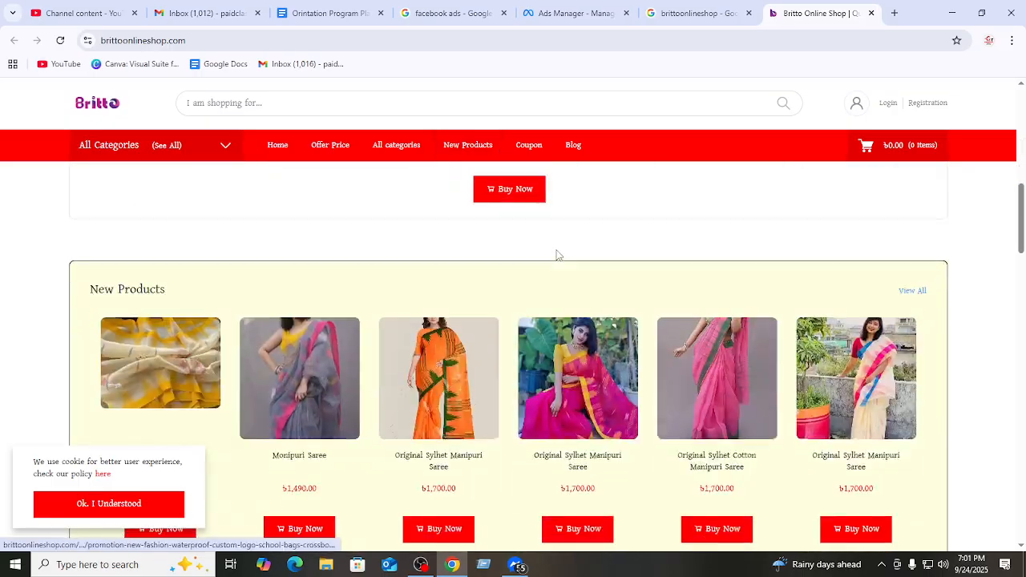
scroll(557, 254, "down", 12)
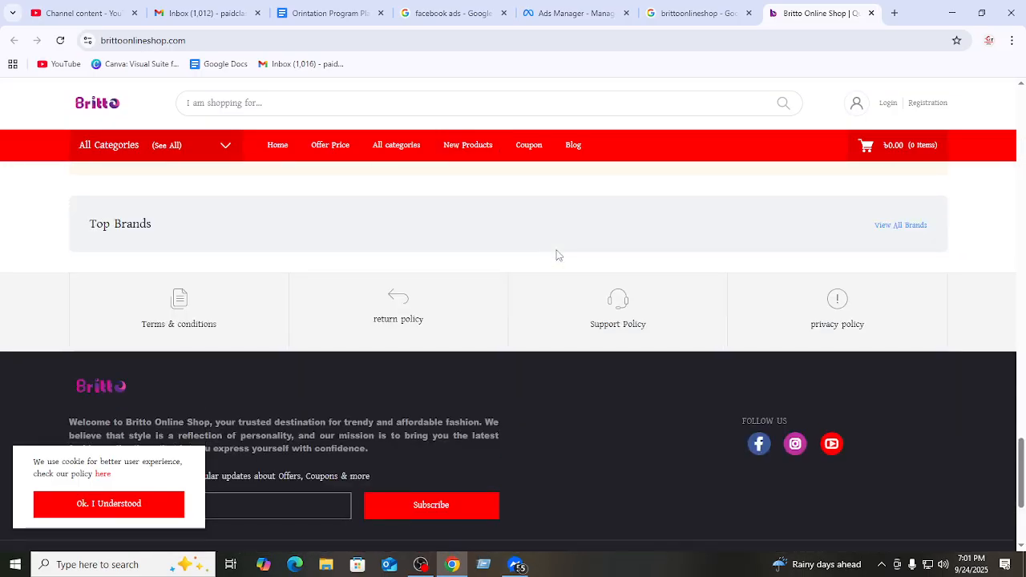
scroll(557, 255, "up", 20)
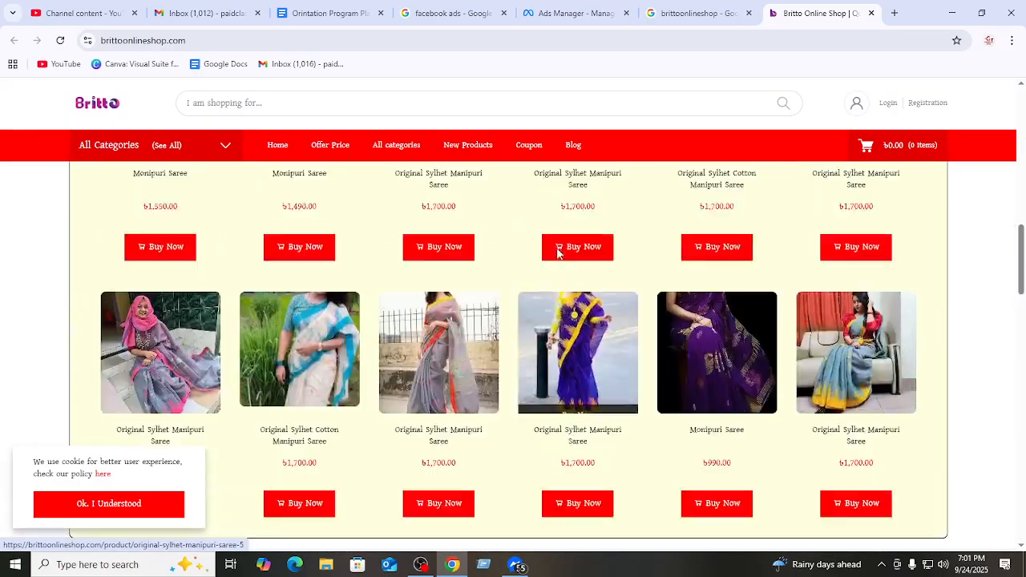
scroll(529, 264, "up", 6)
scroll(225, 339, "down", 2)
left_click(248, 108)
type("ar")
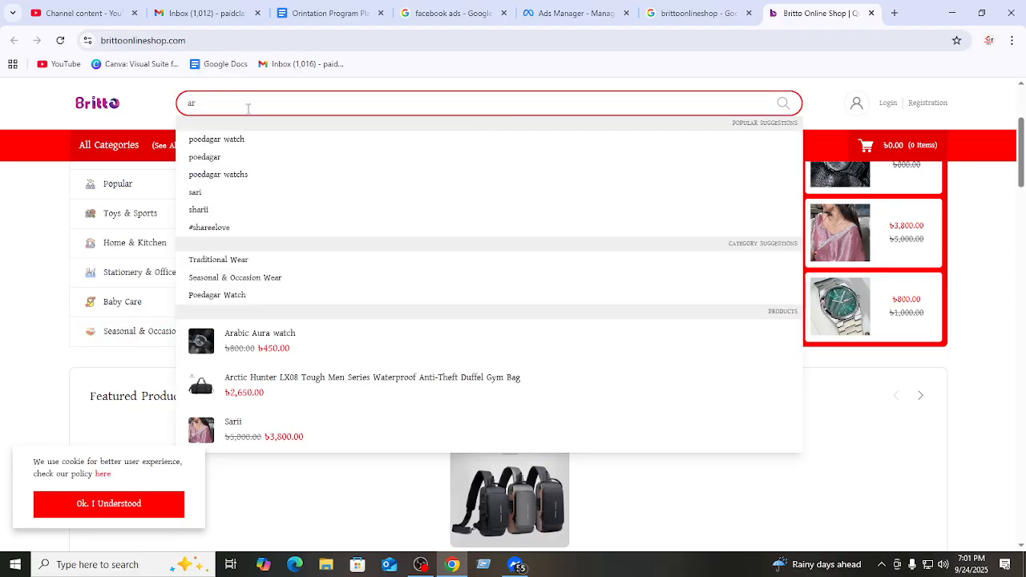
type("abic")
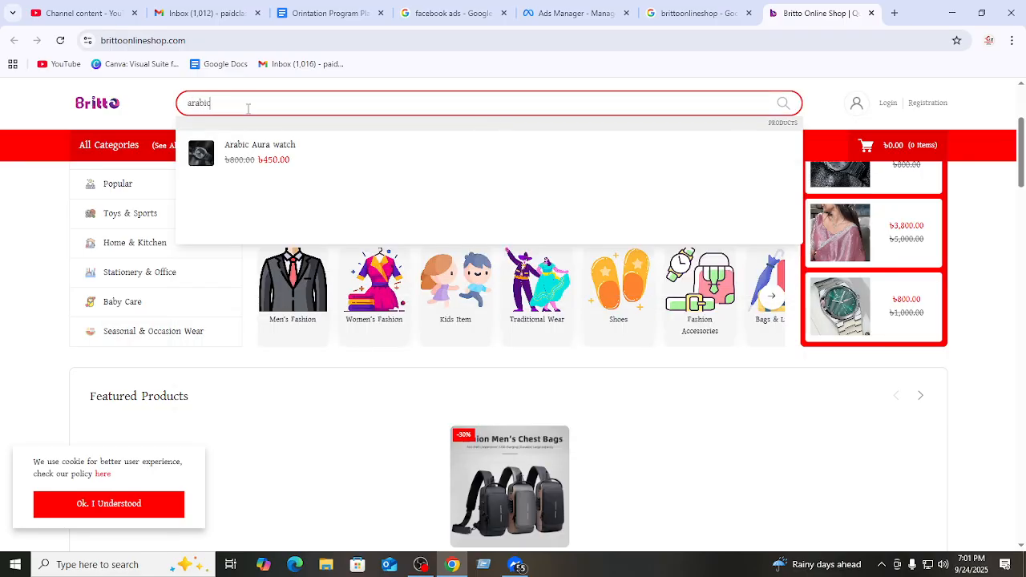
left_click(287, 165)
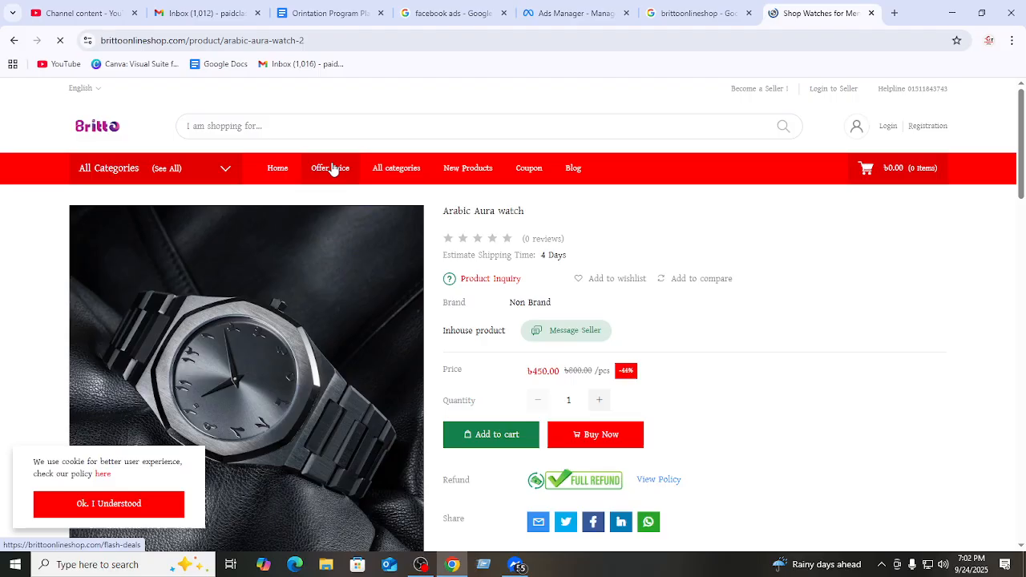
- Accept the cookie notice and examine the Arabic Aura watch page's photos, price, reviews and web address
scroll(322, 384, "down", 1)
scroll(322, 383, "down", 2)
scroll(99, 369, "up", 4)
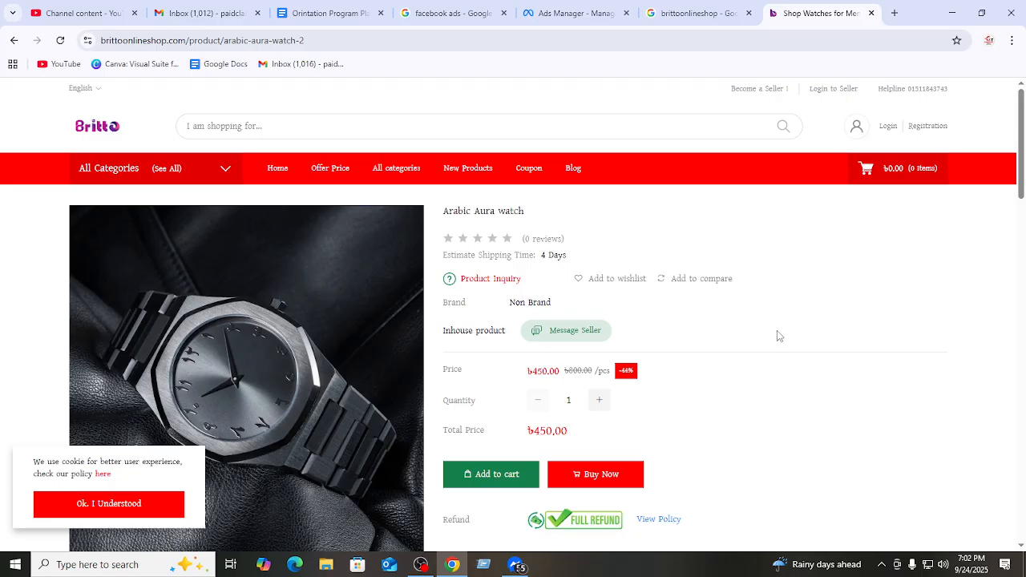
scroll(778, 332, "down", 6)
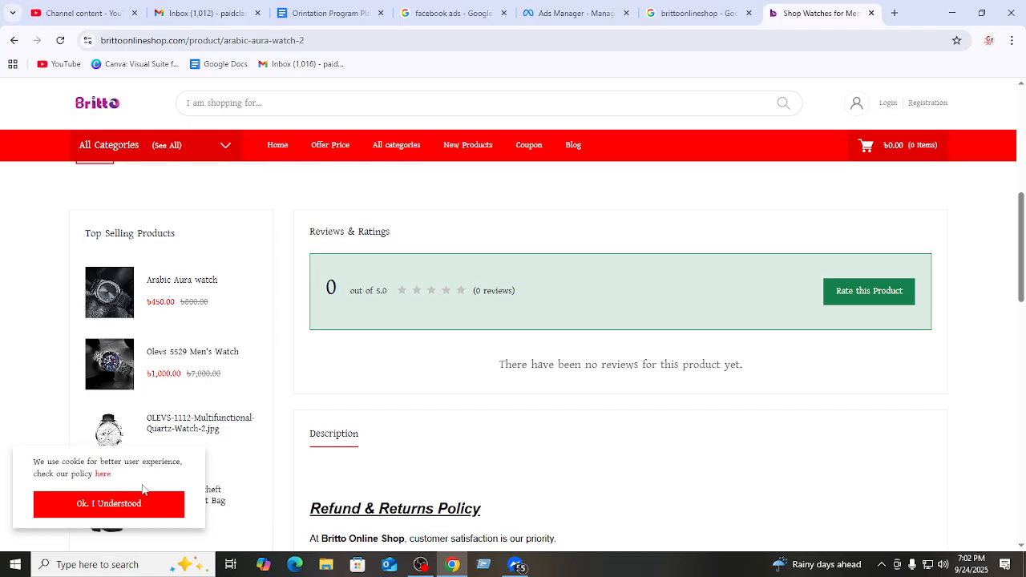
left_click(126, 503)
scroll(735, 305, "up", 1)
scroll(734, 301, "up", 5)
scroll(736, 307, "down", 10)
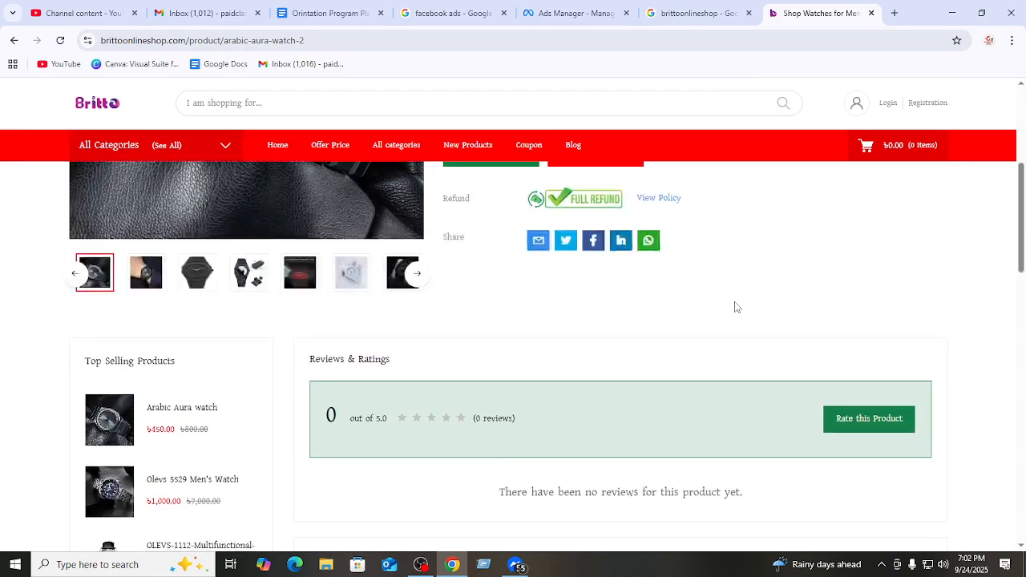
scroll(736, 307, "up", 4)
scroll(736, 307, "up", 6)
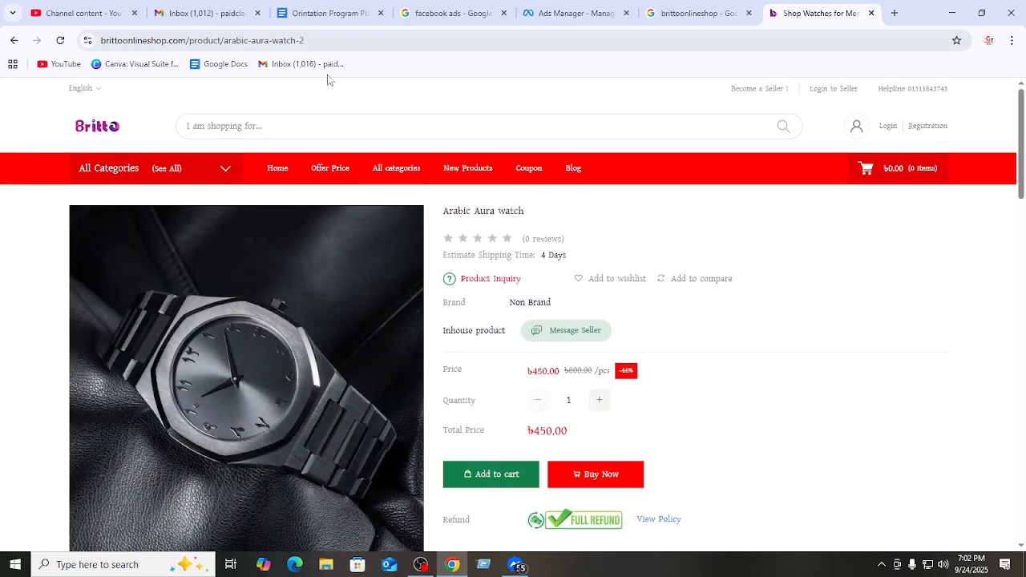
left_click(332, 40)
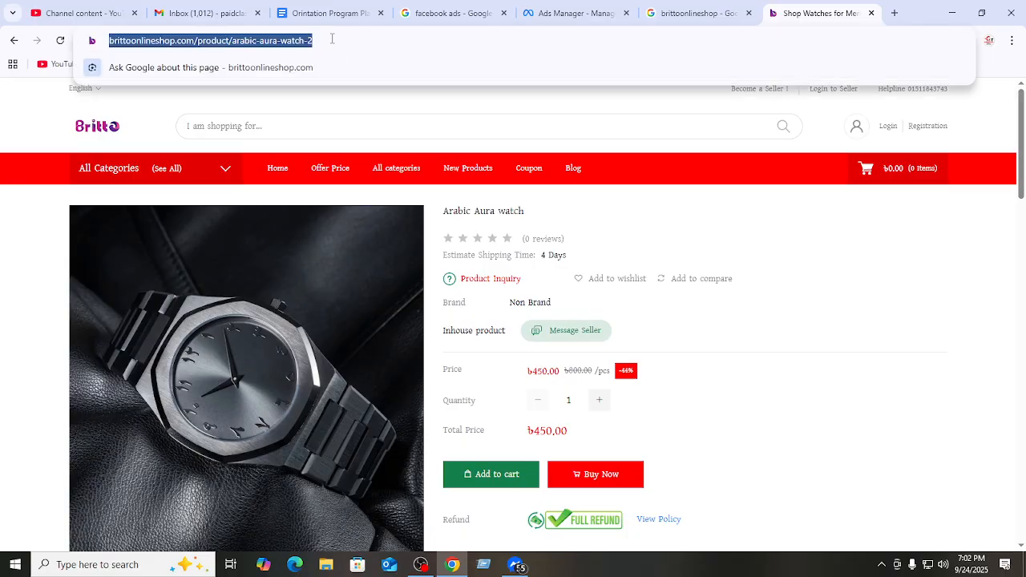
left_click(838, 254)
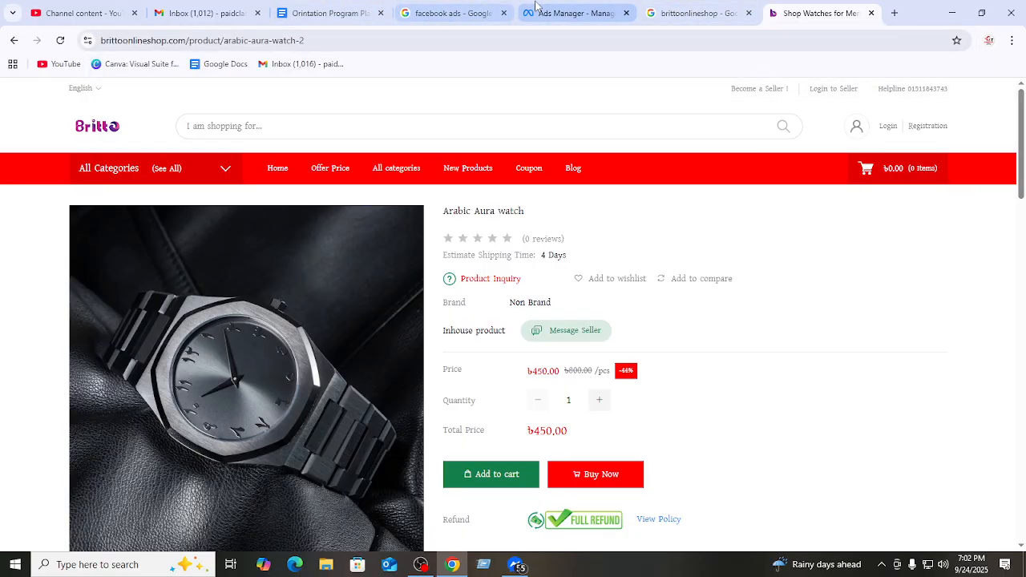
- Return to Ads Manager and switch to the Creative Zone IT ad account in the Branding HUB portfolio
left_click(560, 12)
left_click(263, 108)
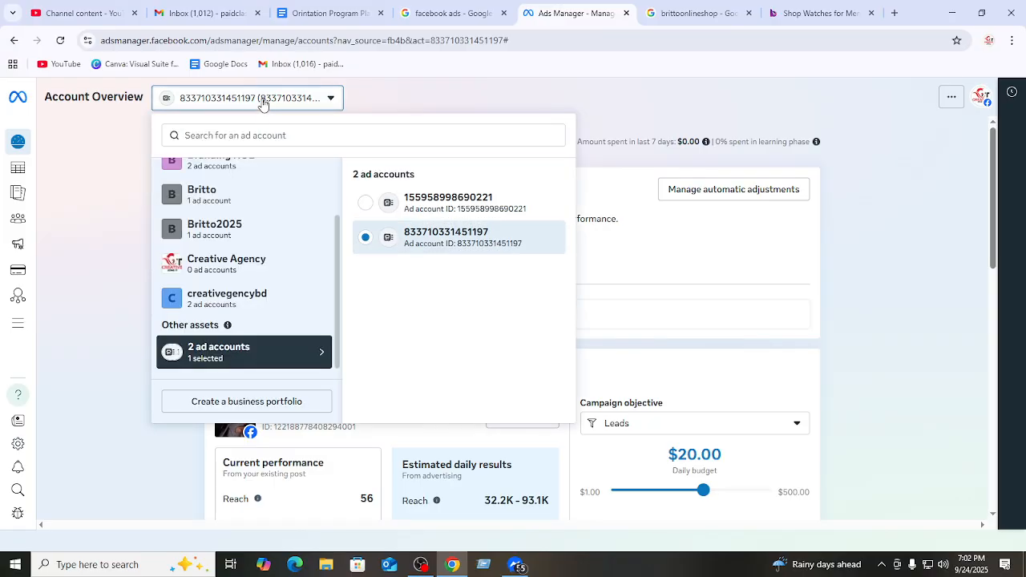
scroll(237, 264, "up", 3)
left_click(230, 250)
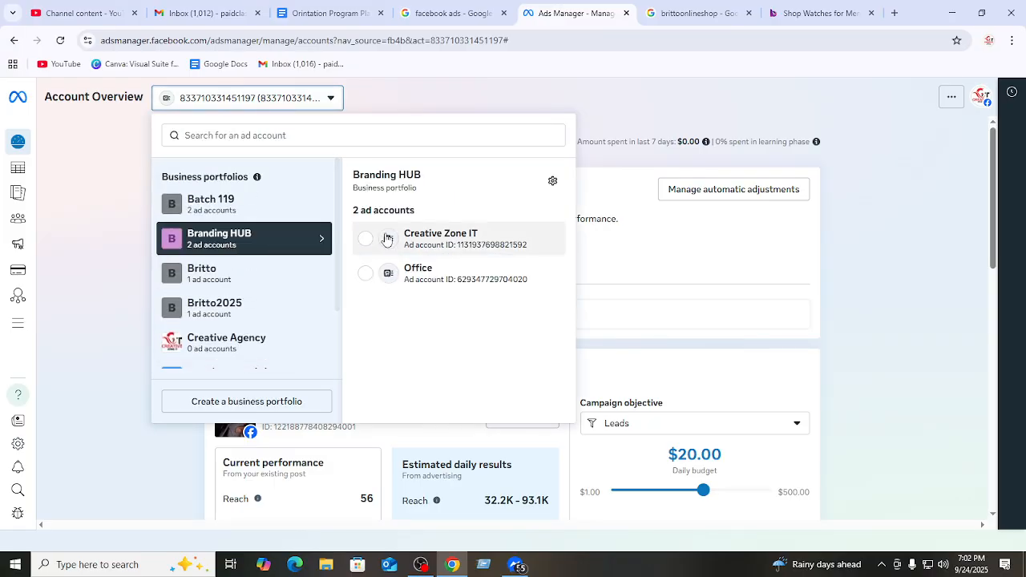
left_click(450, 241)
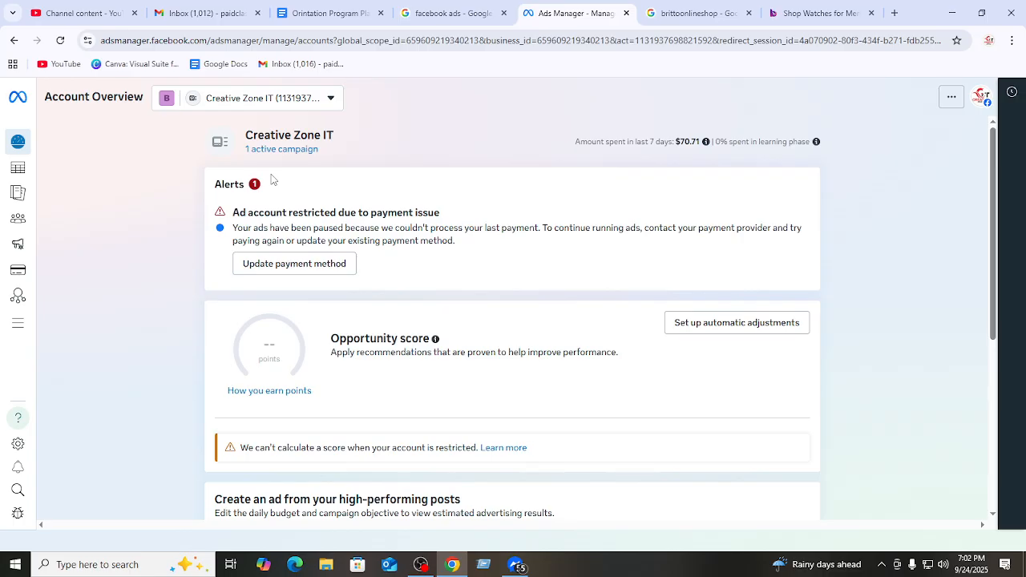
- Switch Ads Manager to the first ad account in the Batch 119 business portfolio
left_click(297, 104)
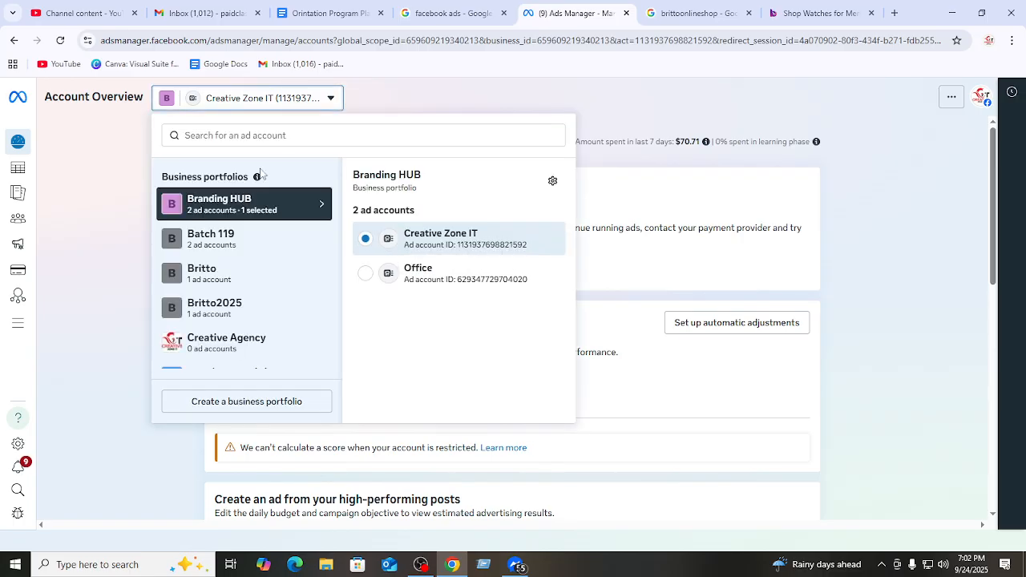
left_click(233, 239)
left_click(444, 245)
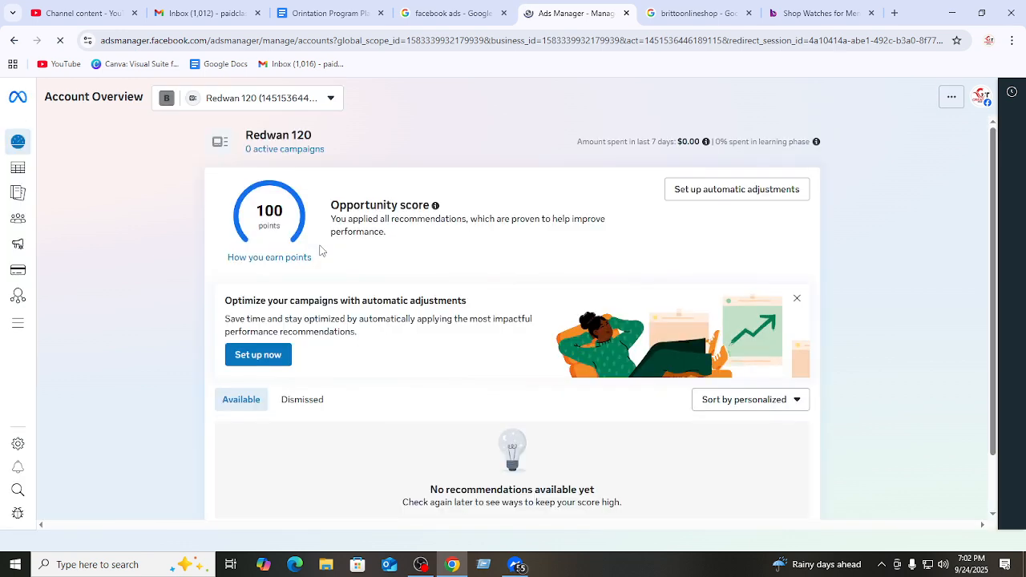
- Open the selected ad account's campaign table and look through its existing campaigns
left_click(22, 329)
left_click(479, 321)
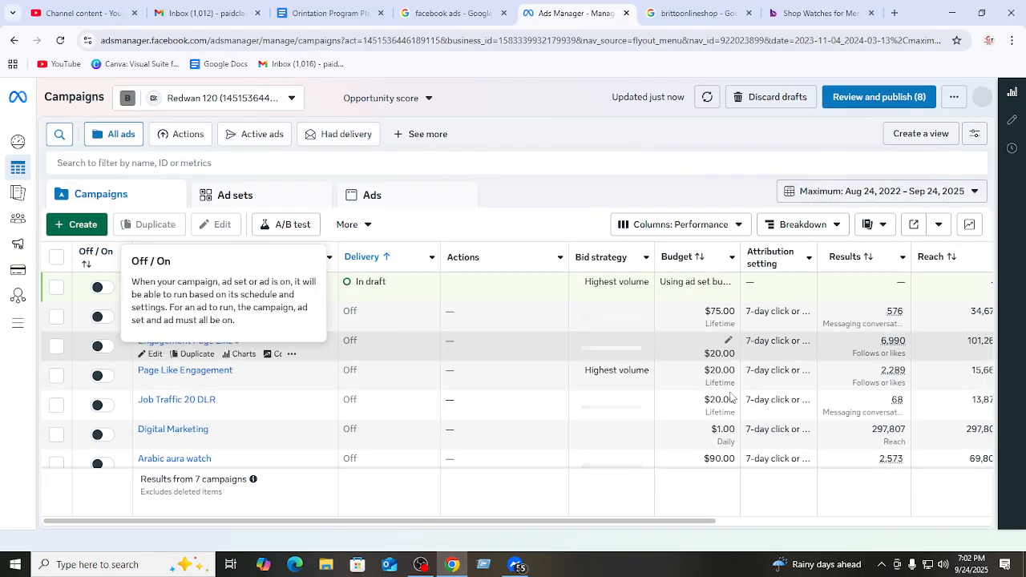
scroll(454, 365, "down", 1)
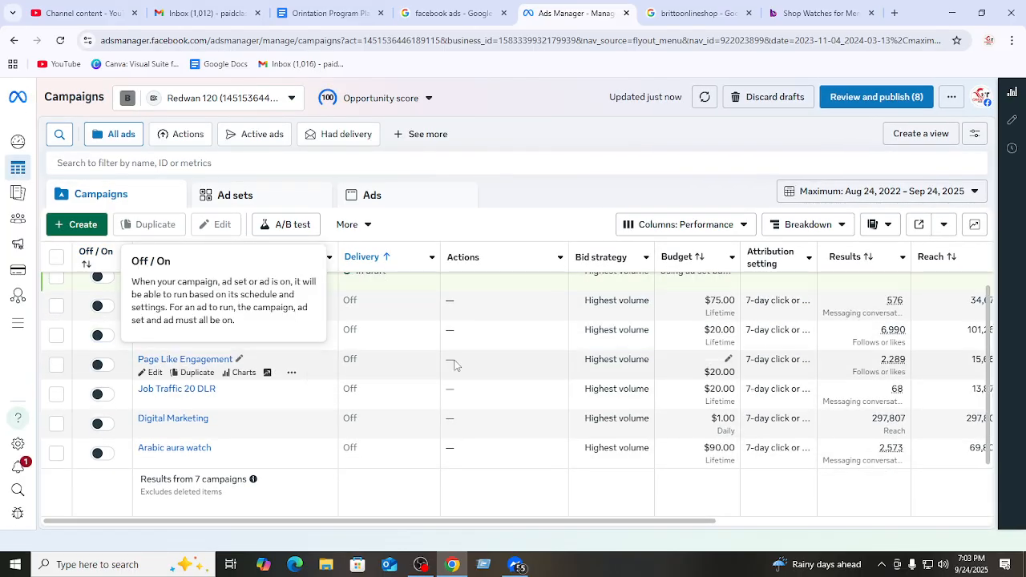
scroll(454, 359, "up", 1)
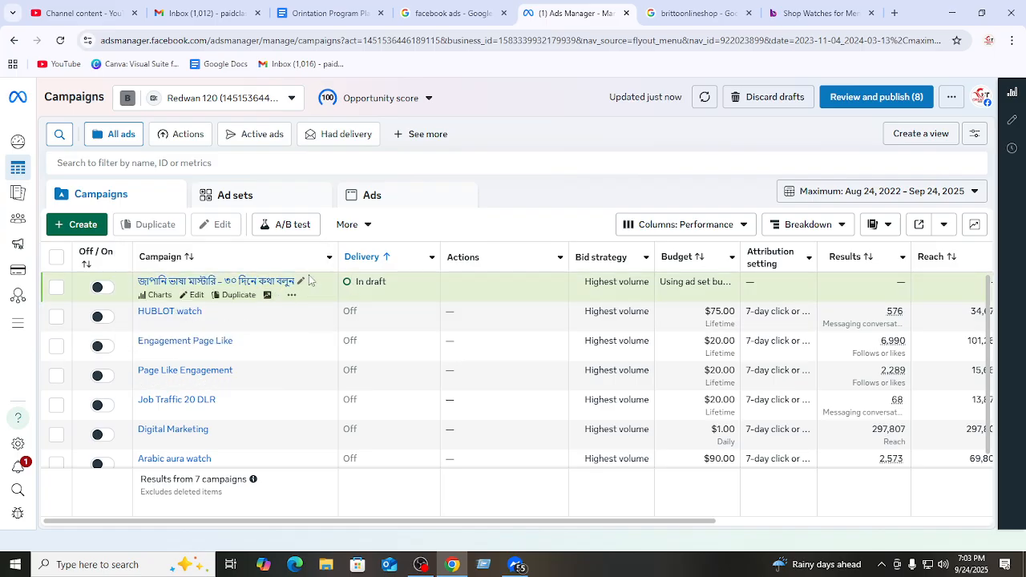
- Create a new Auction campaign with the Sales objective and open its ad set settings
left_click(84, 225)
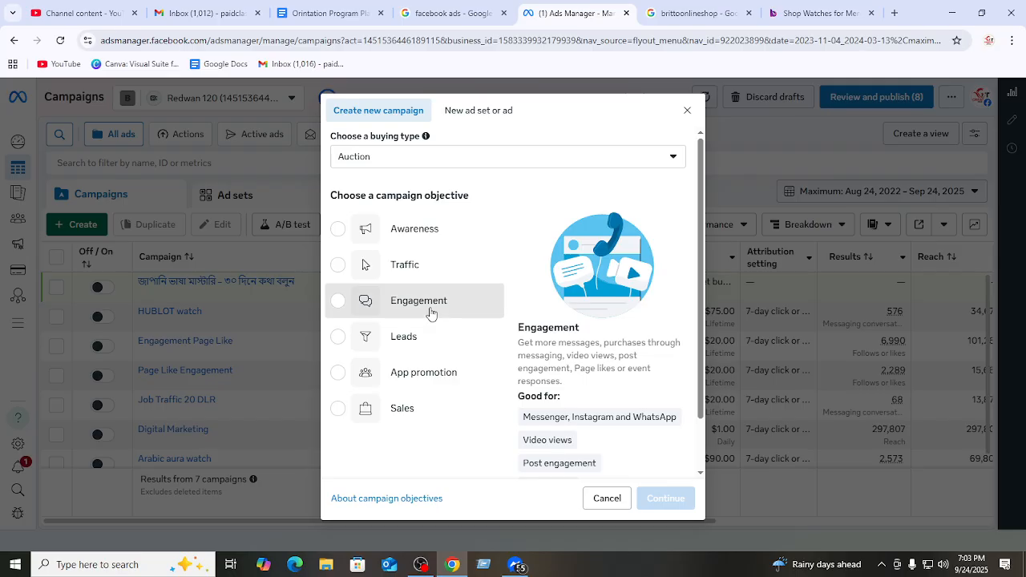
left_click(430, 314)
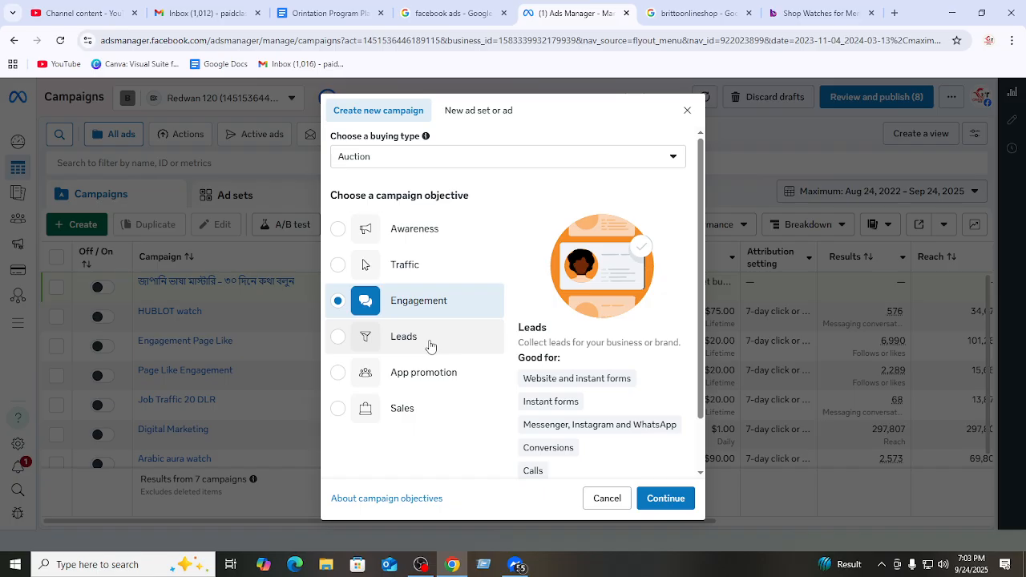
left_click(411, 416)
left_click(666, 499)
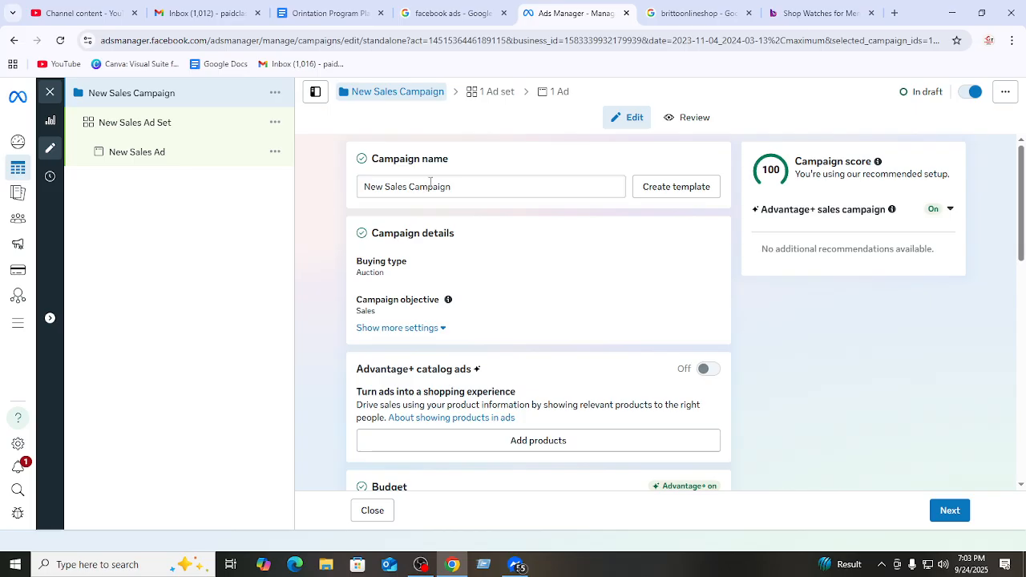
left_click(490, 93)
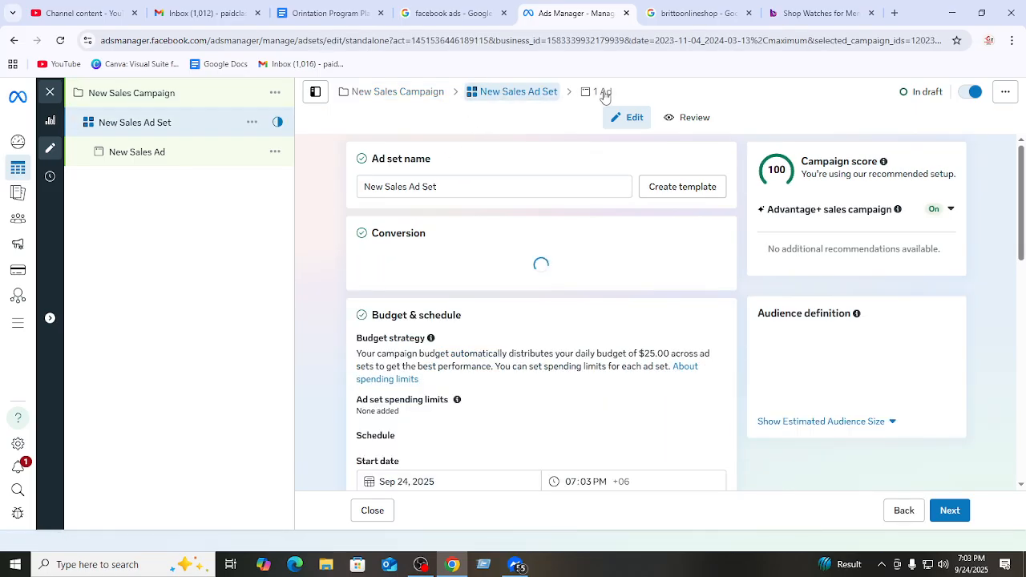
- View the Arabic Aura watch product page, and open ChatGPT in a separate browser tab from a Google search for "chatgpt"
left_click(602, 93)
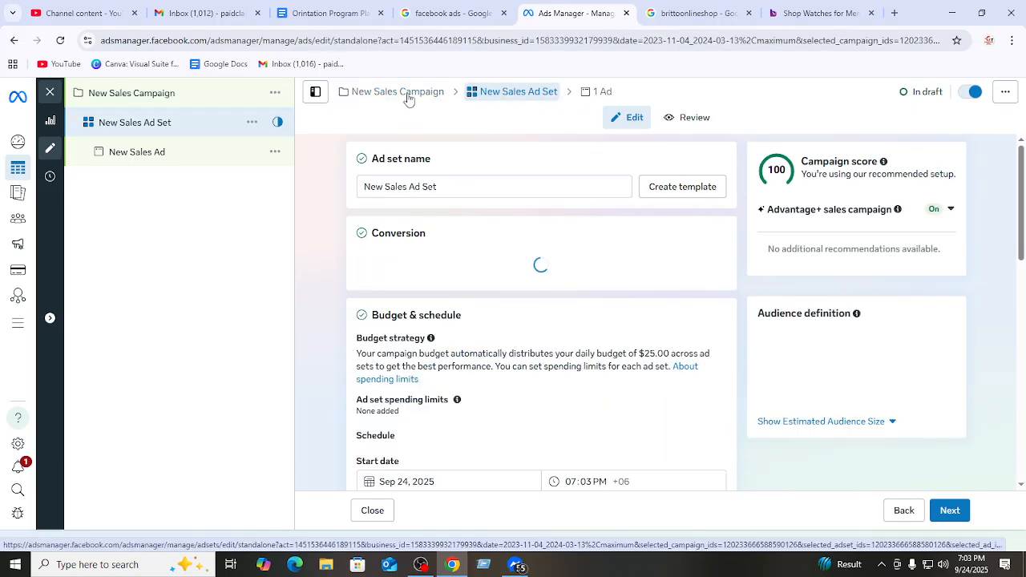
left_click(836, 16)
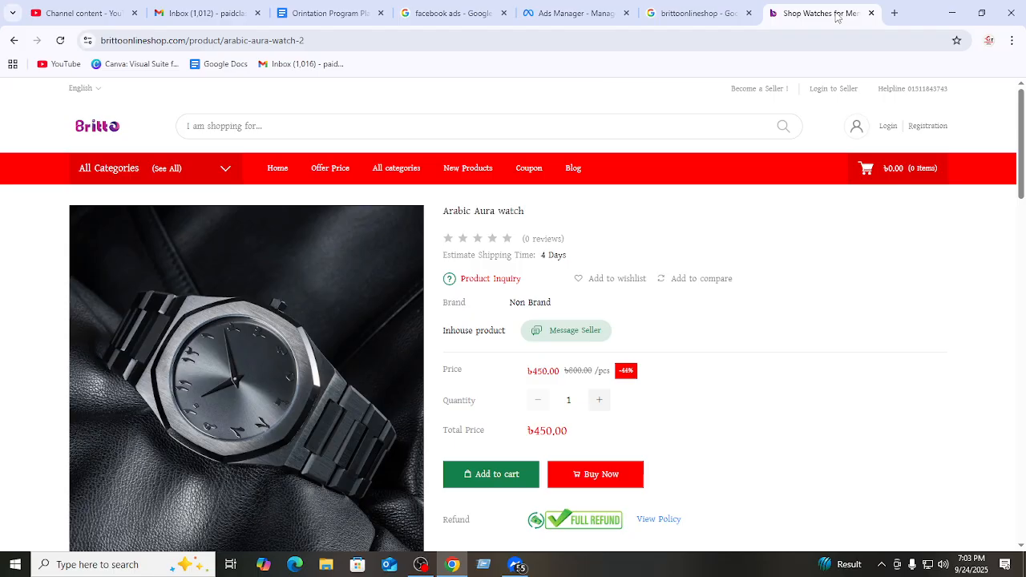
left_click(896, 14)
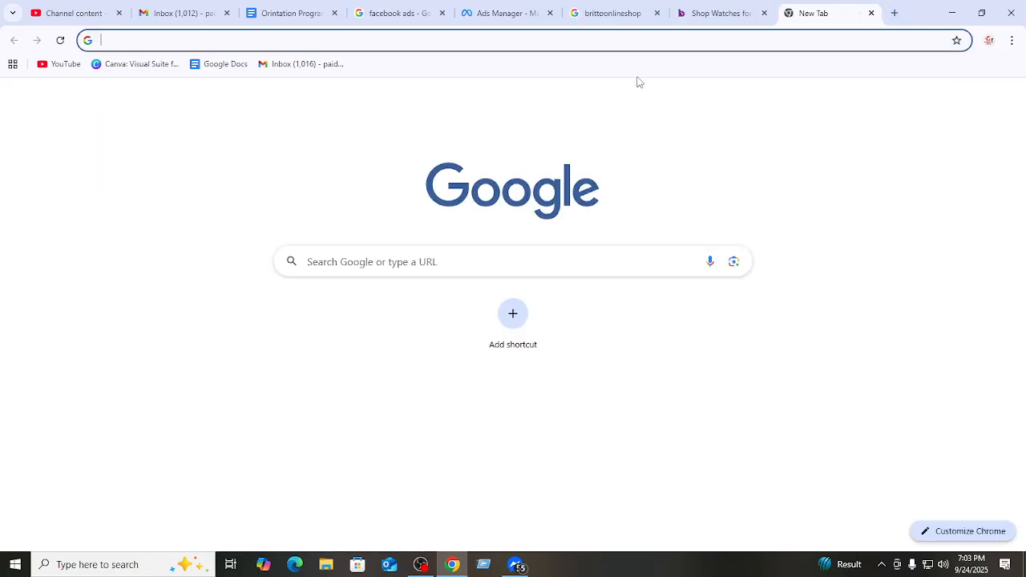
left_click(432, 260)
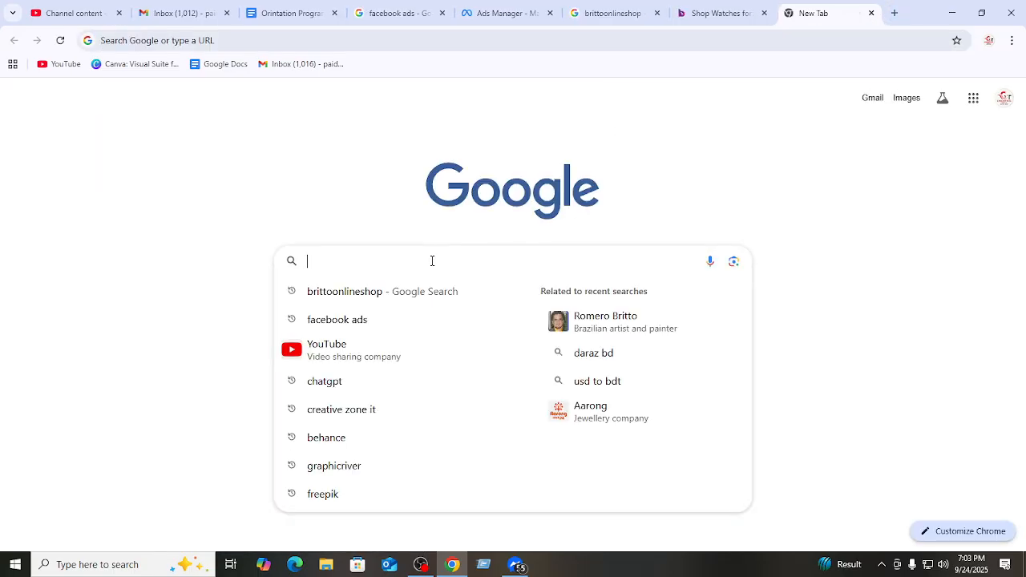
left_click(330, 385)
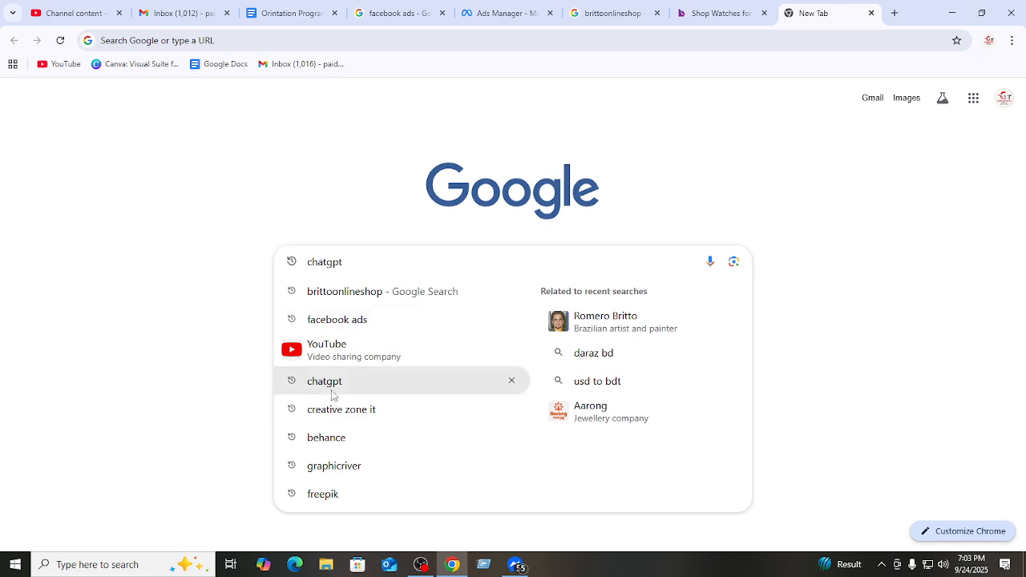
middle_click(174, 218)
left_click(817, 14)
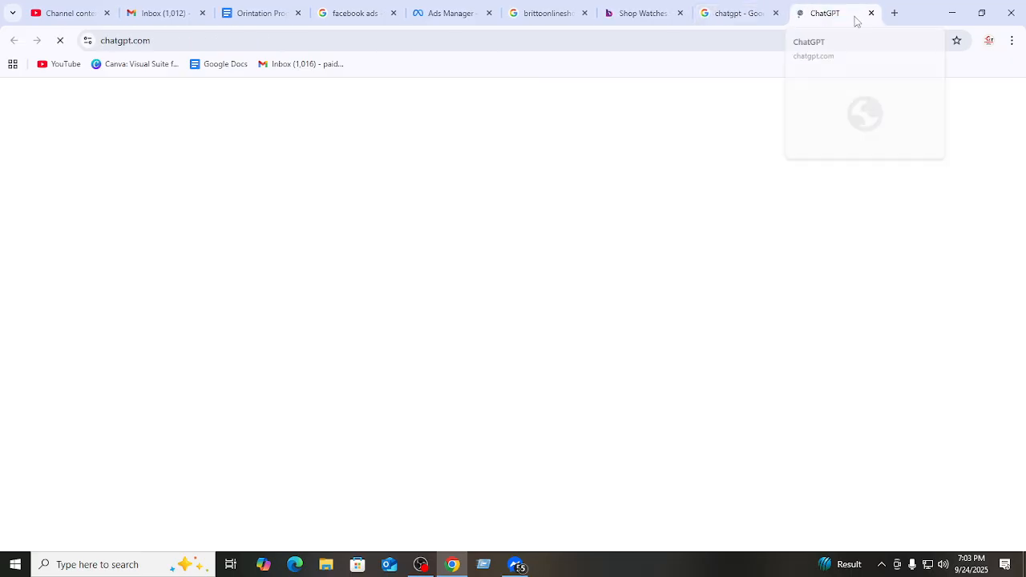
- Search Google for "arabic aura watch" in a new browser tab
left_click(894, 17)
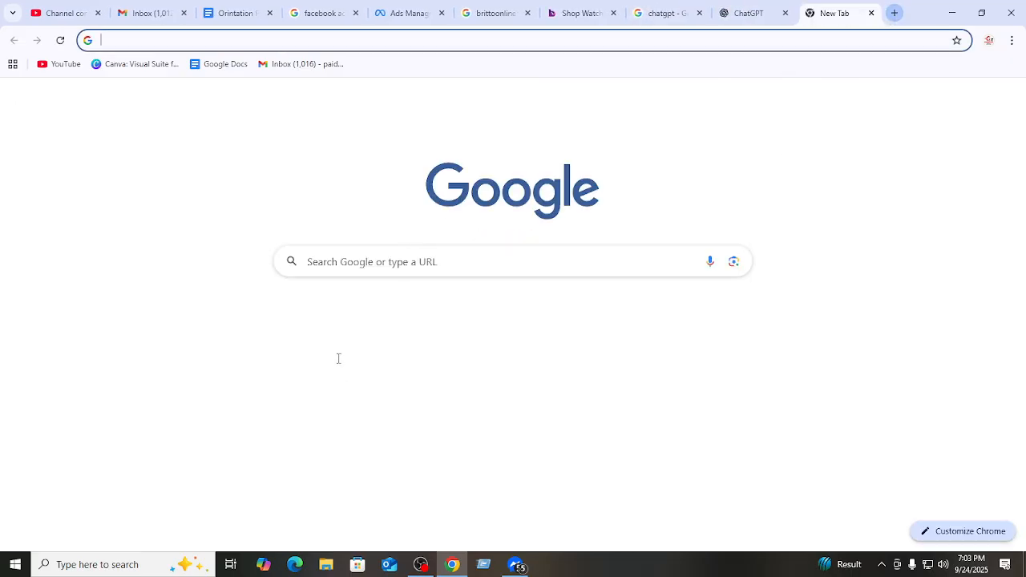
left_click(345, 268)
type("arb")
key("BackSpace")
type("abic")
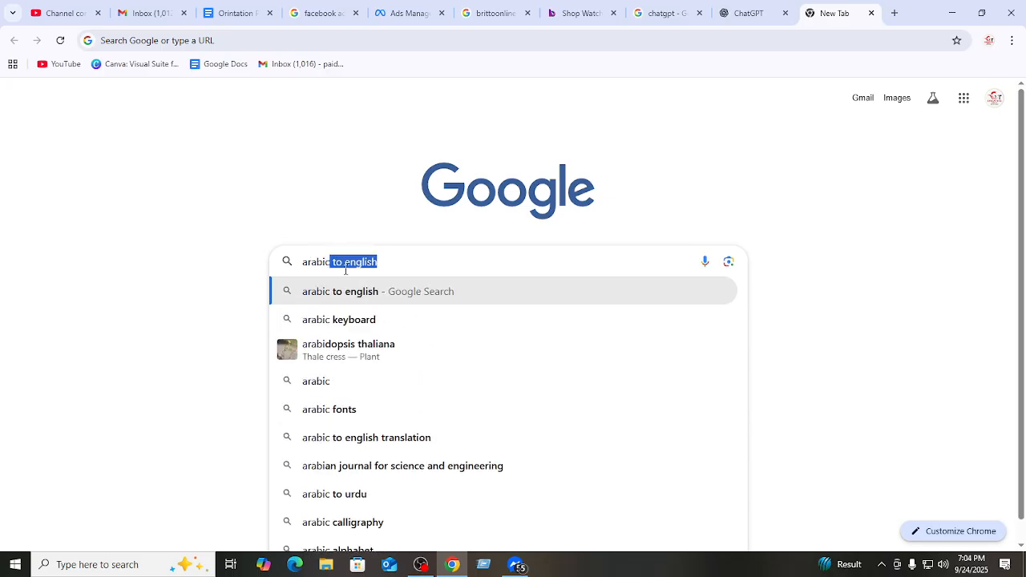
type(" aura watc")
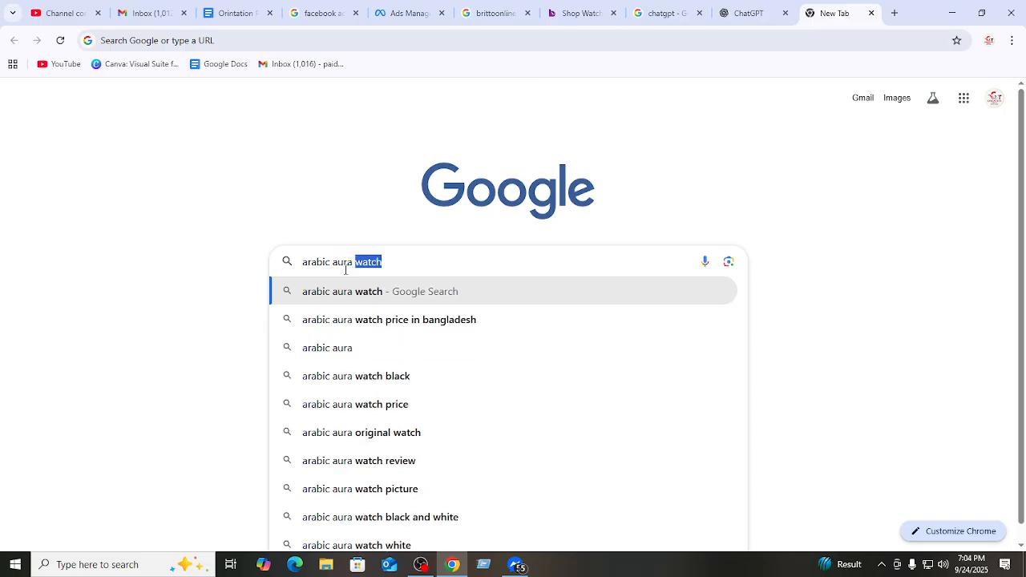
type("h")
key("Return")
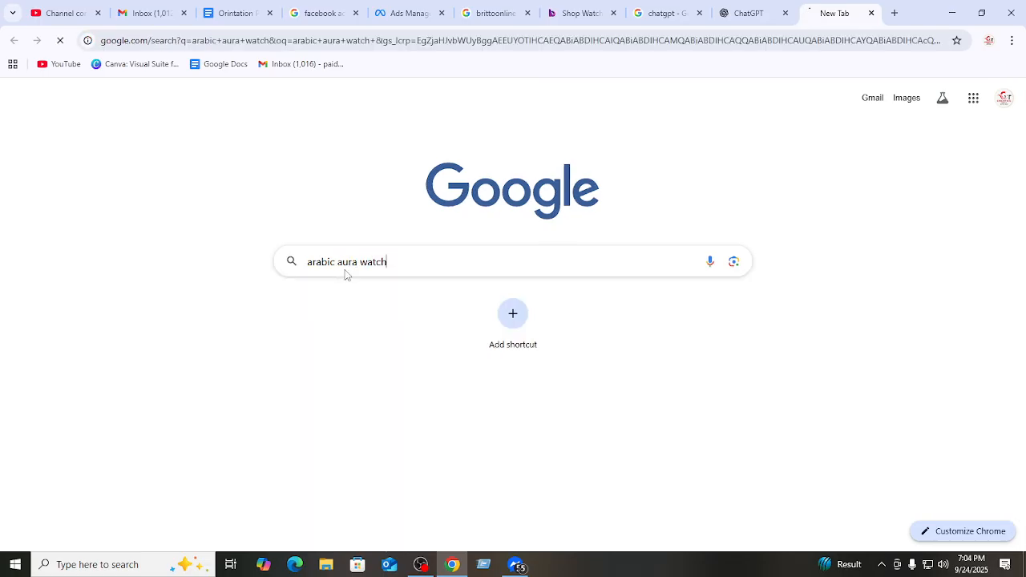
- Look through the web results, and open the black Rokomari.com watch picture from the image results
scroll(278, 382, "down", 9)
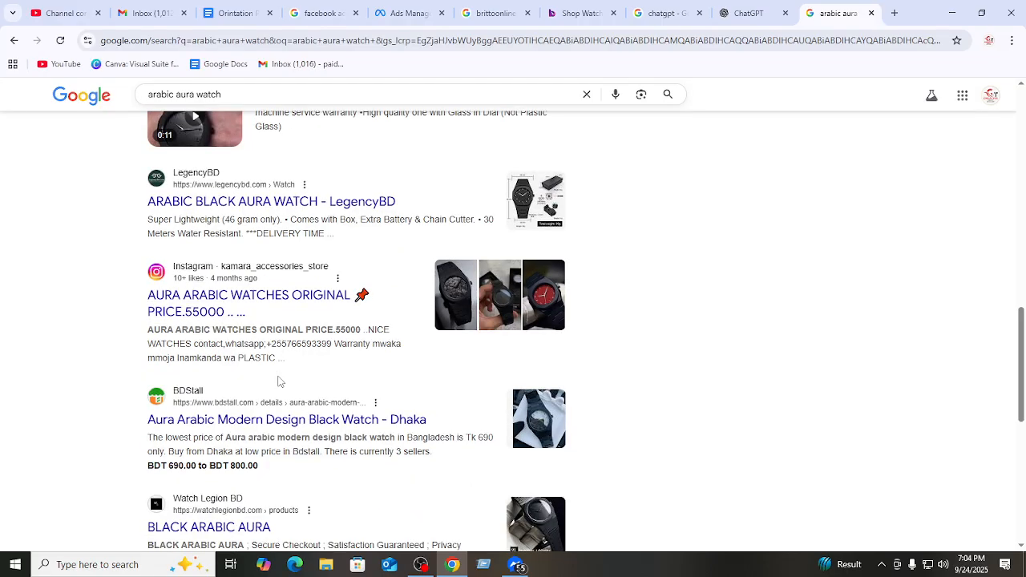
scroll(545, 411, "down", 2)
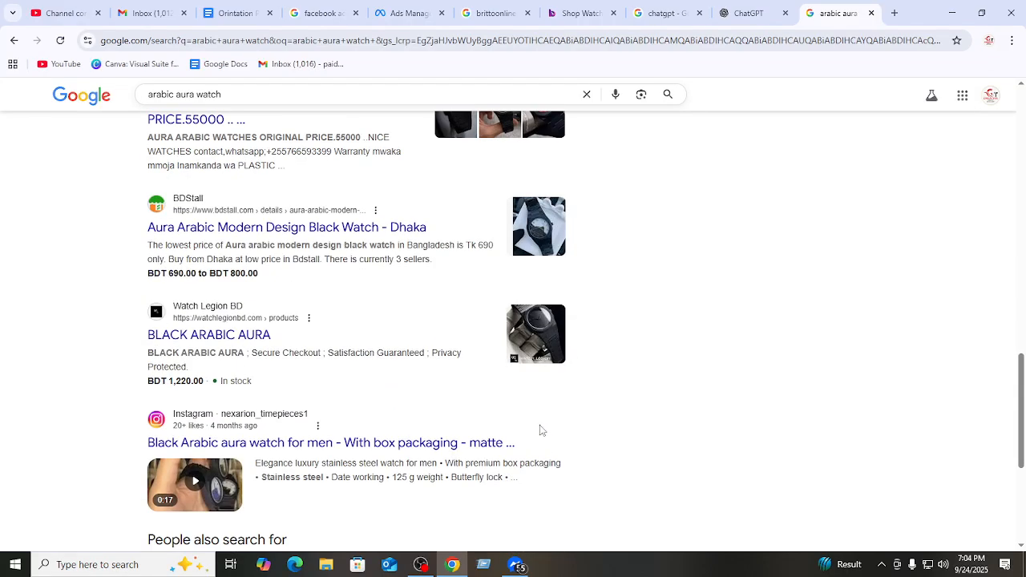
scroll(481, 298, "down", 2)
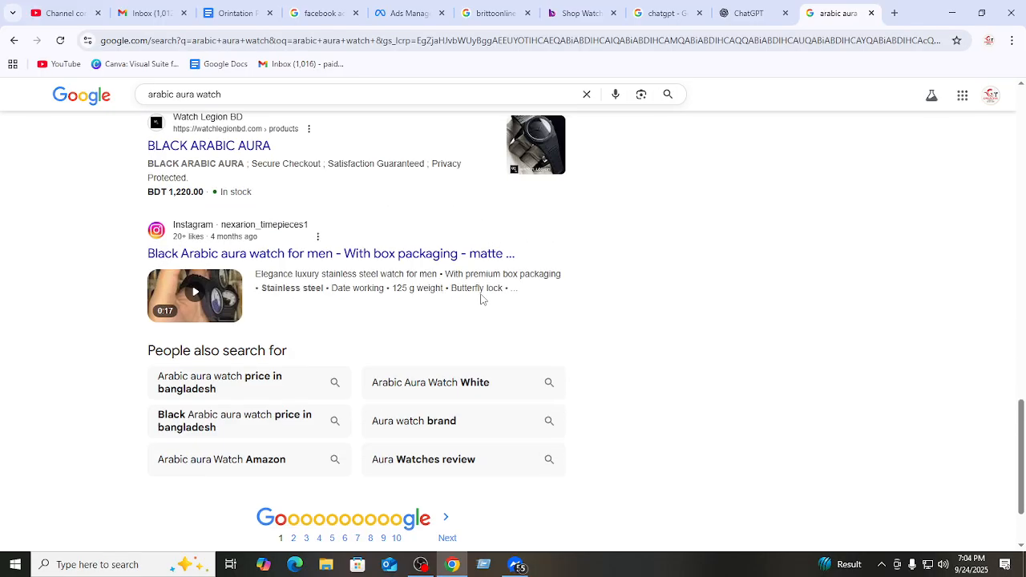
scroll(481, 298, "up", 6)
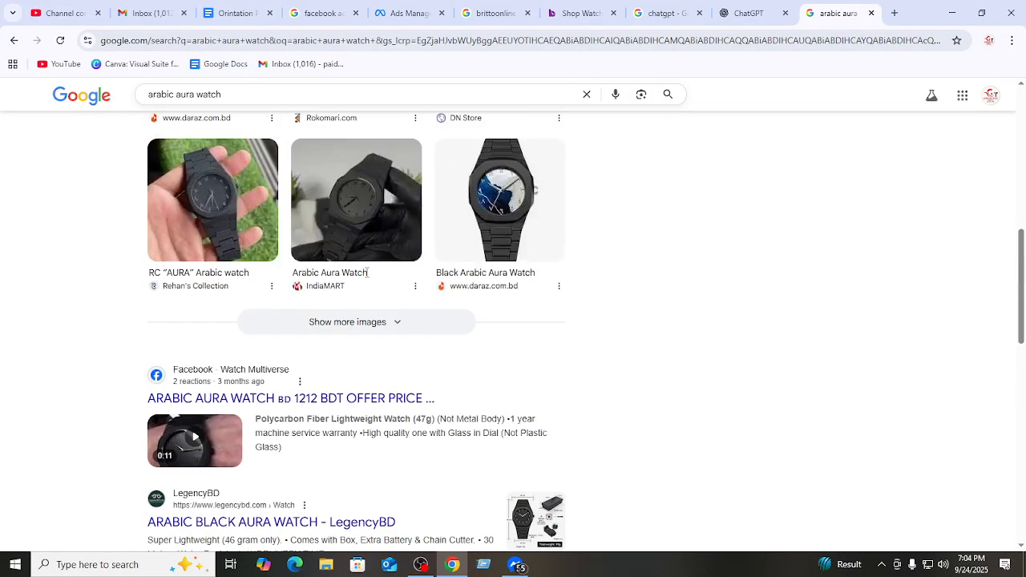
scroll(368, 272, "up", 8)
left_click(242, 152)
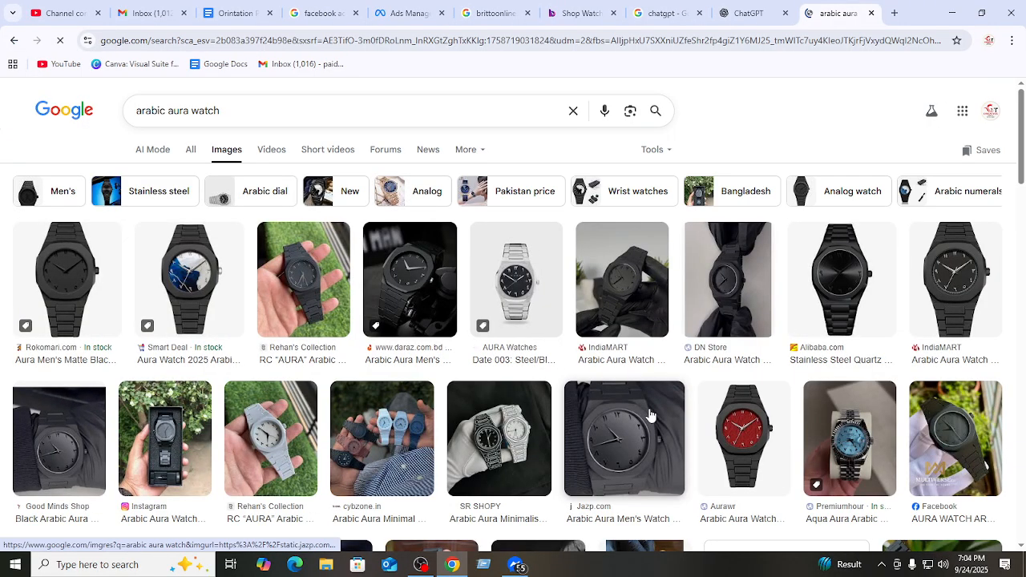
left_click(64, 271)
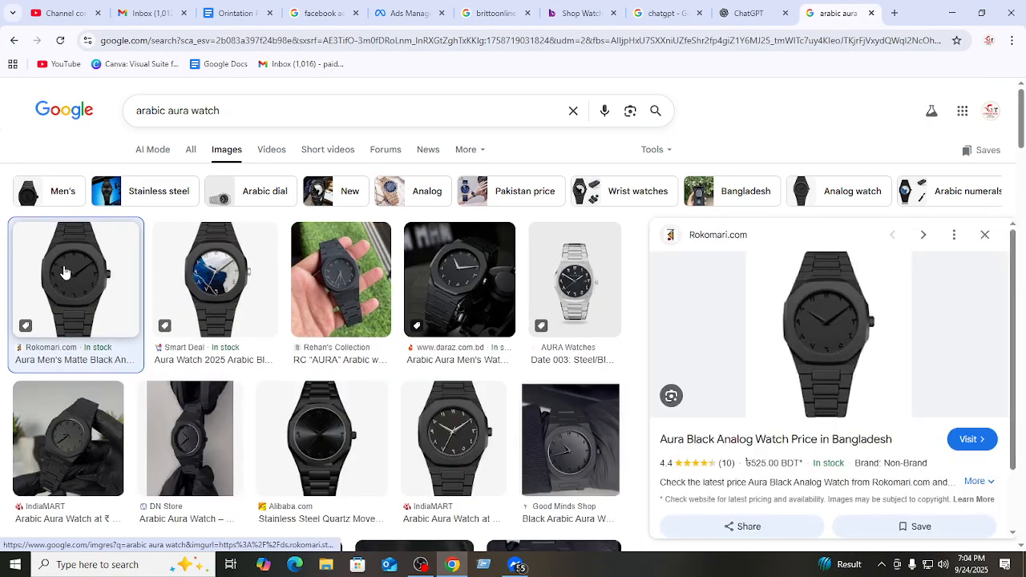
- Save the Rokomari.com watch picture to the Desktop as a PNG image under its suggested file name
right_click(838, 317)
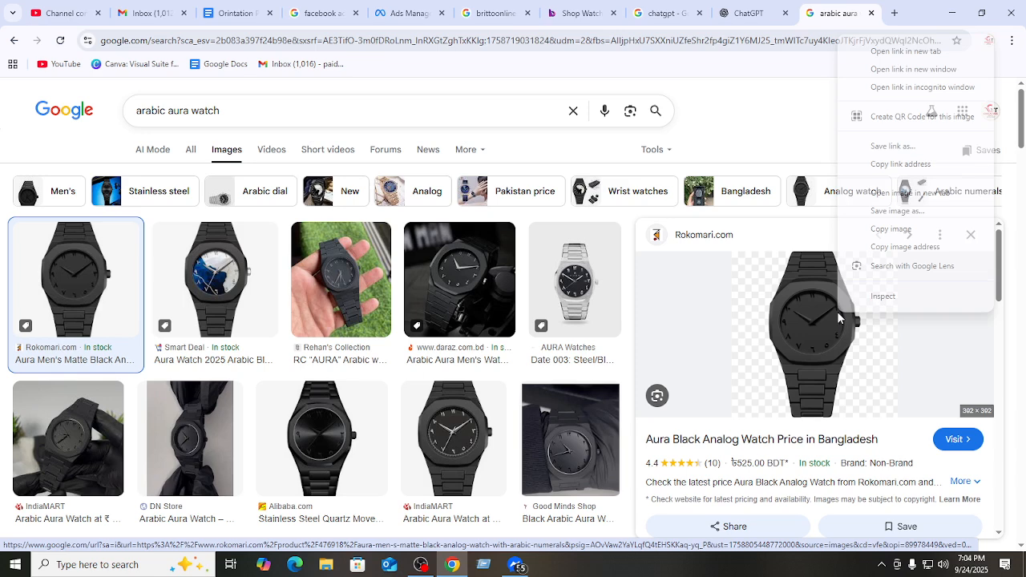
left_click(909, 217)
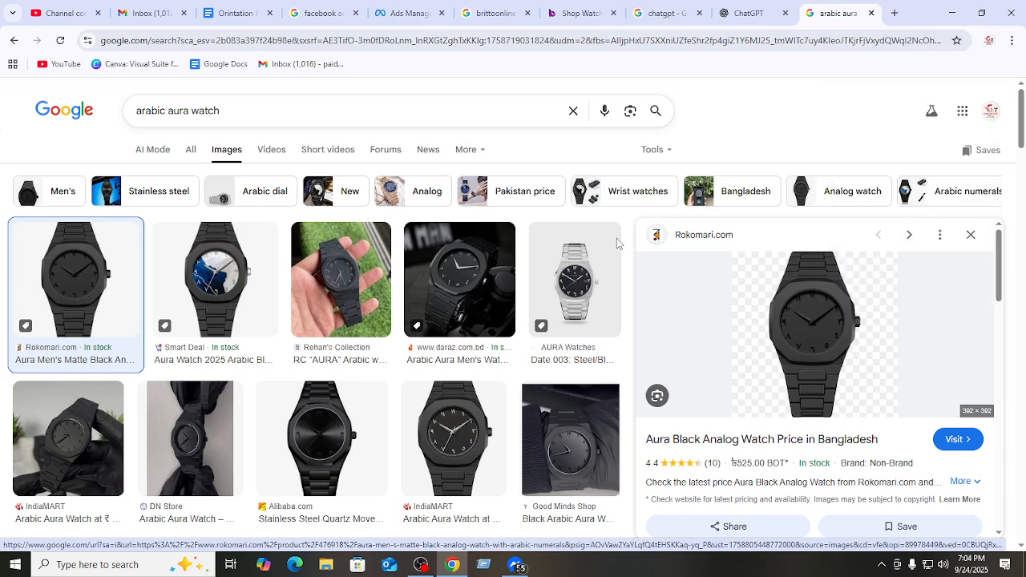
left_click(62, 219)
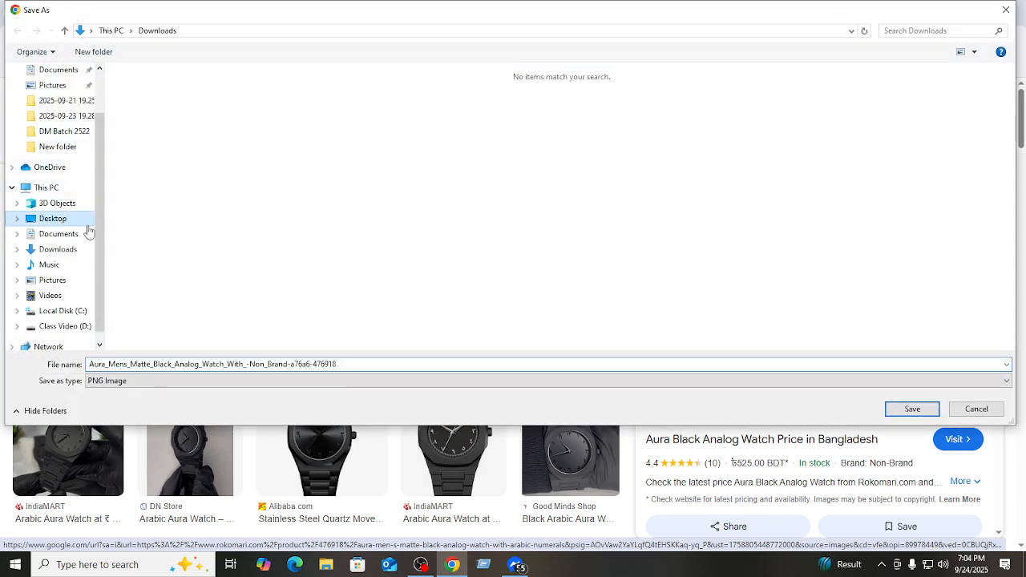
left_click(252, 379)
left_click(251, 363)
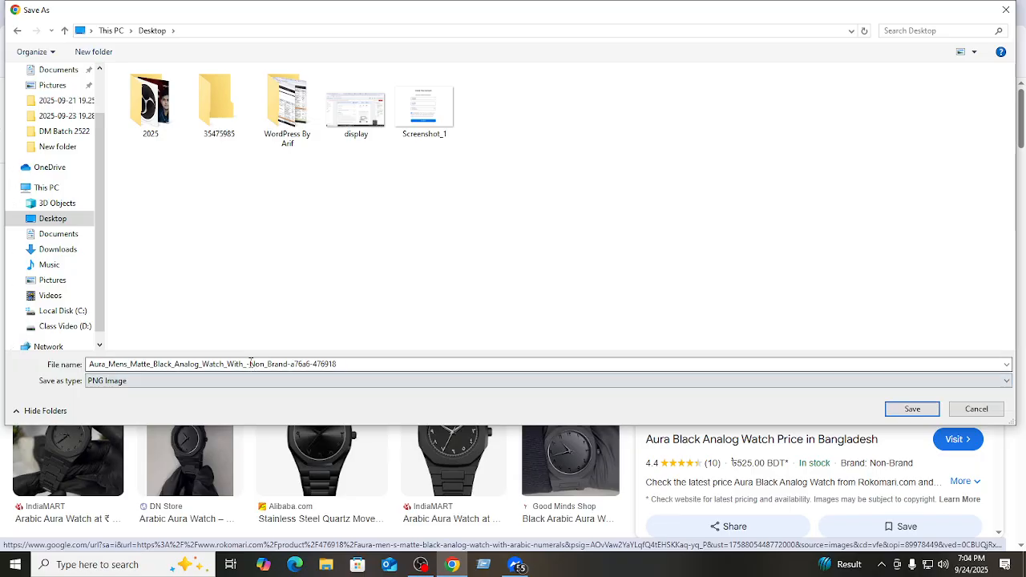
double_click(251, 364)
left_click(239, 381)
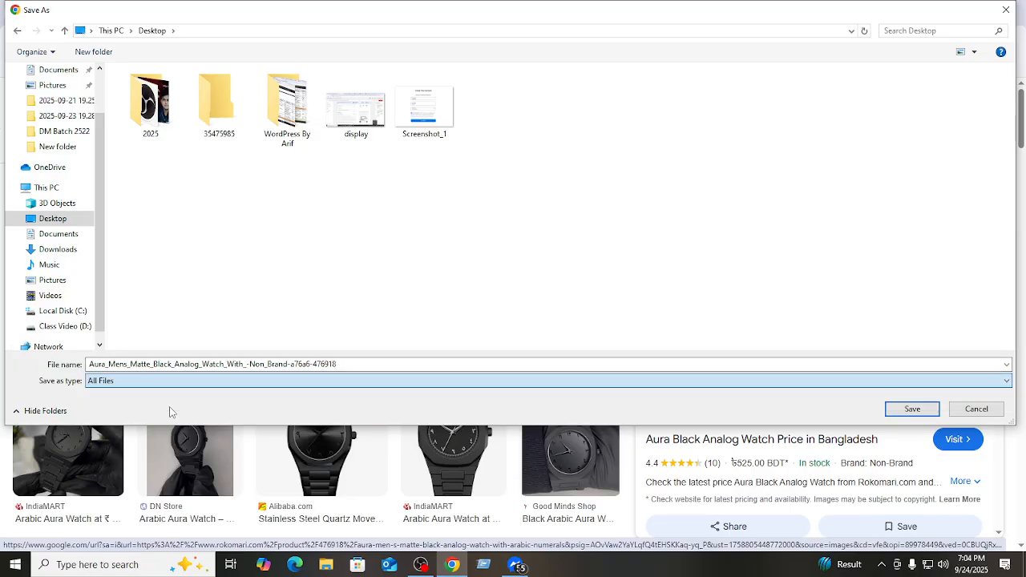
left_click(169, 404)
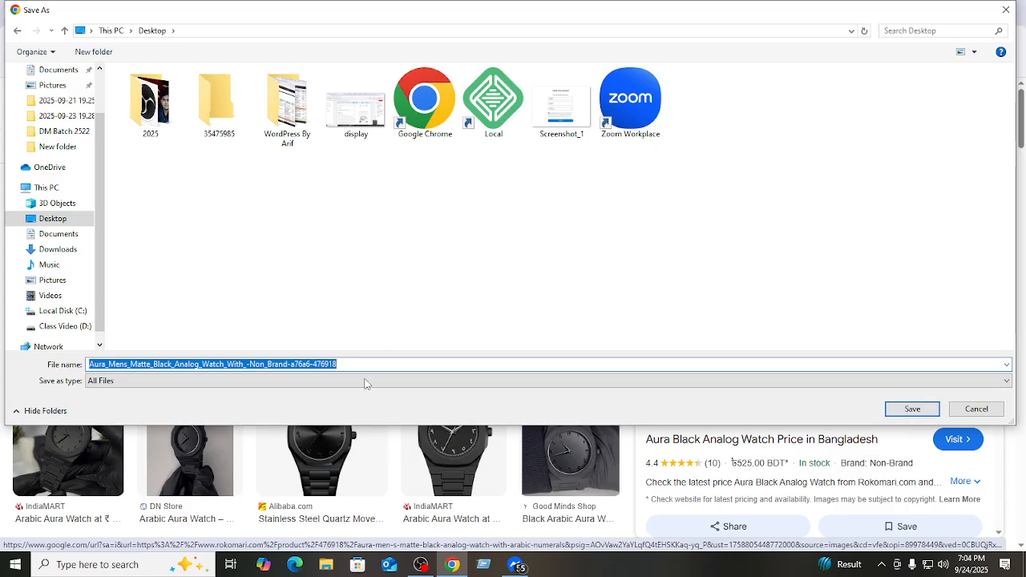
left_click(361, 380)
left_click(222, 393)
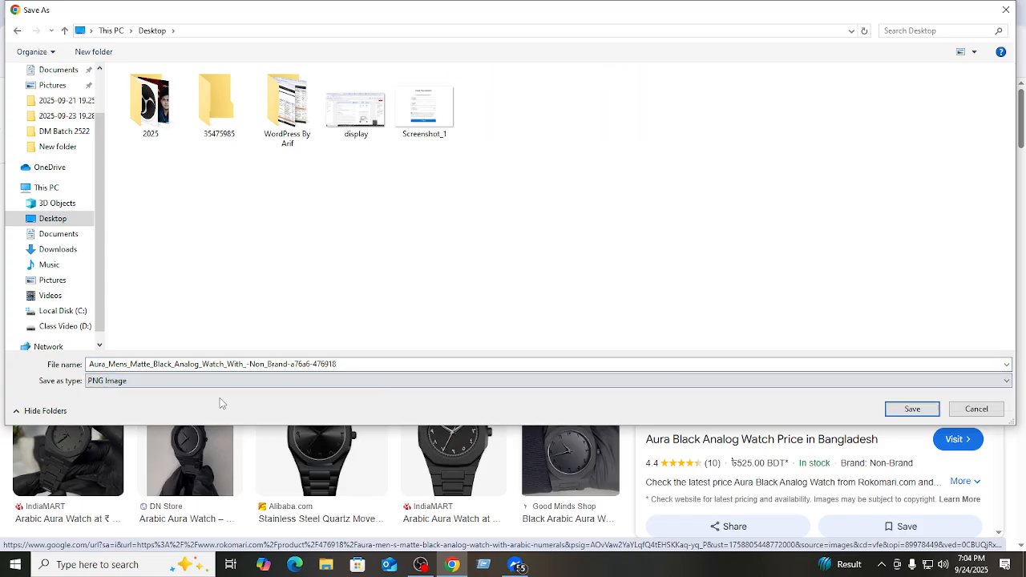
left_click(912, 409)
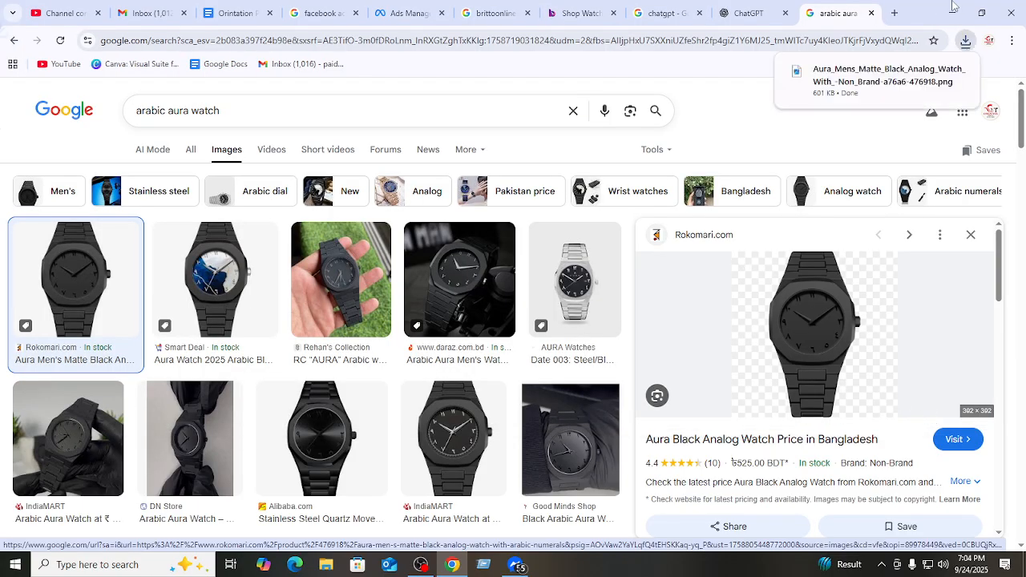
- Close the image search and continue in ChatGPT without logging in
left_click(871, 13)
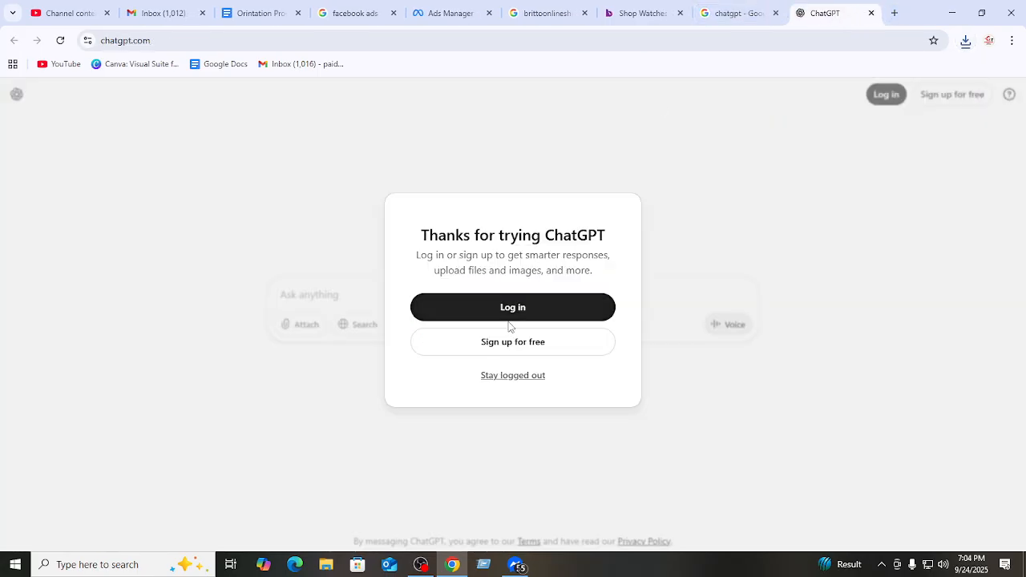
left_click(503, 375)
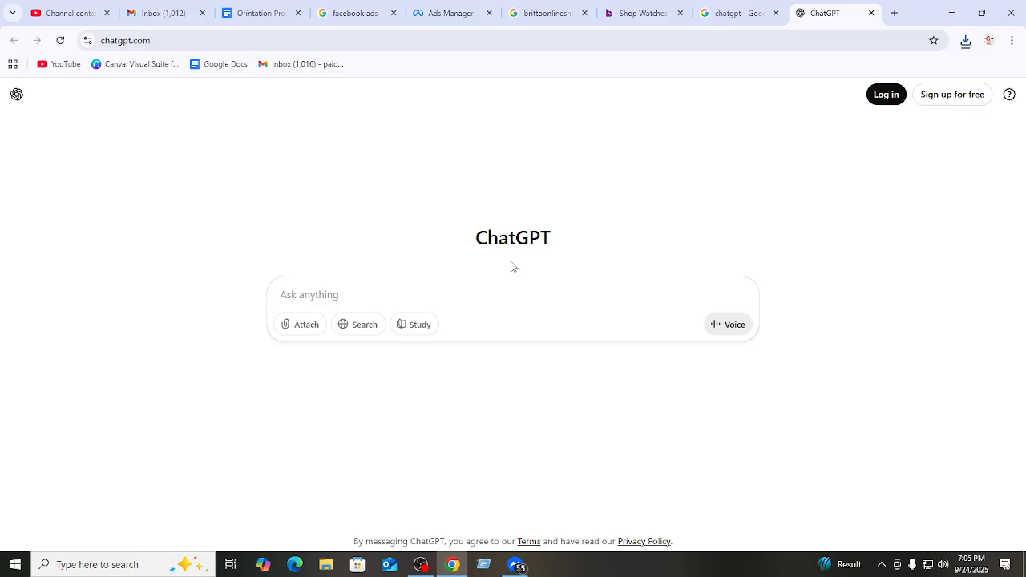
- Check the draft sales campaign's name field in Ads Manager and return to ChatGPT
left_click(446, 13)
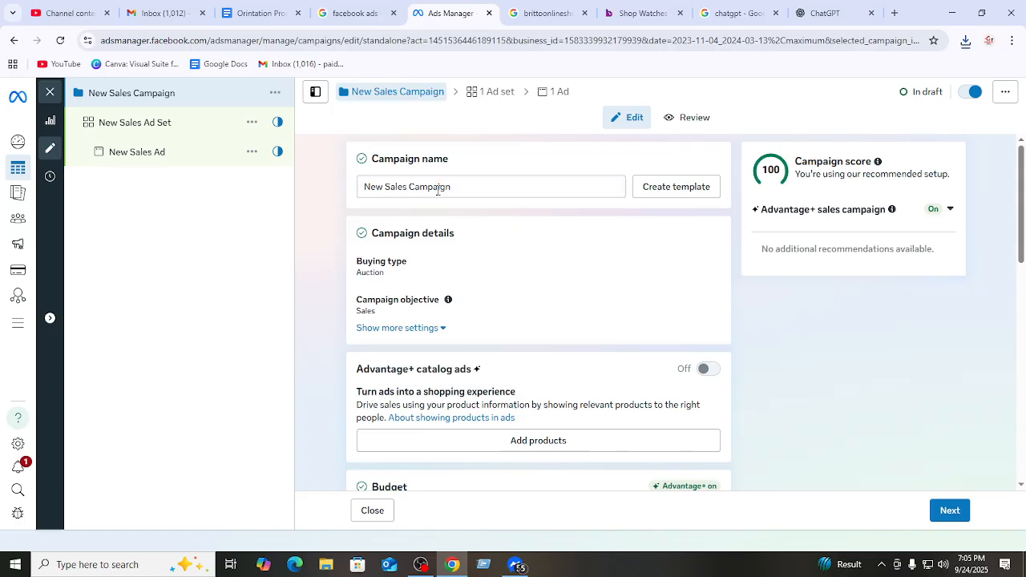
left_click(437, 189)
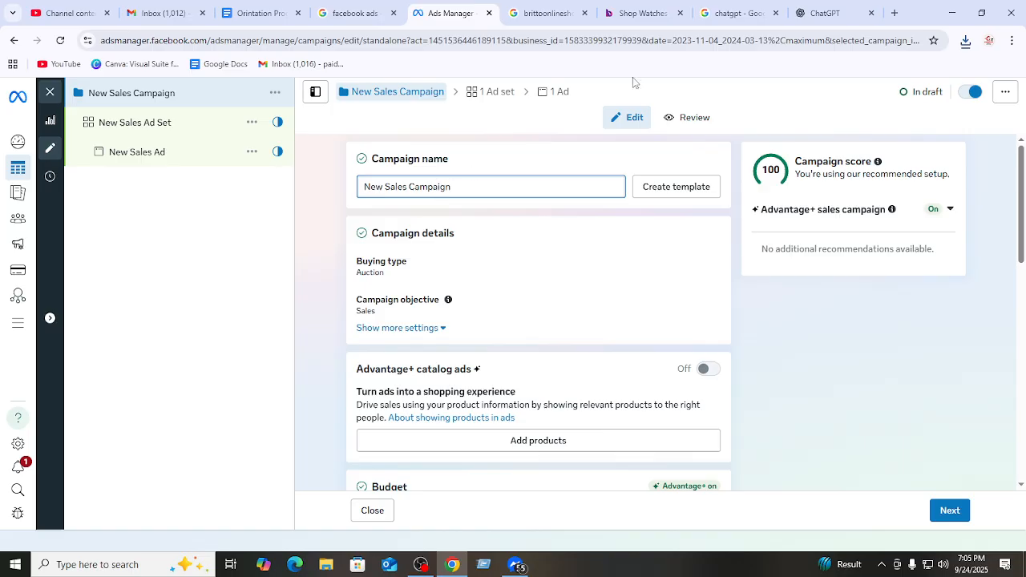
left_click(823, 18)
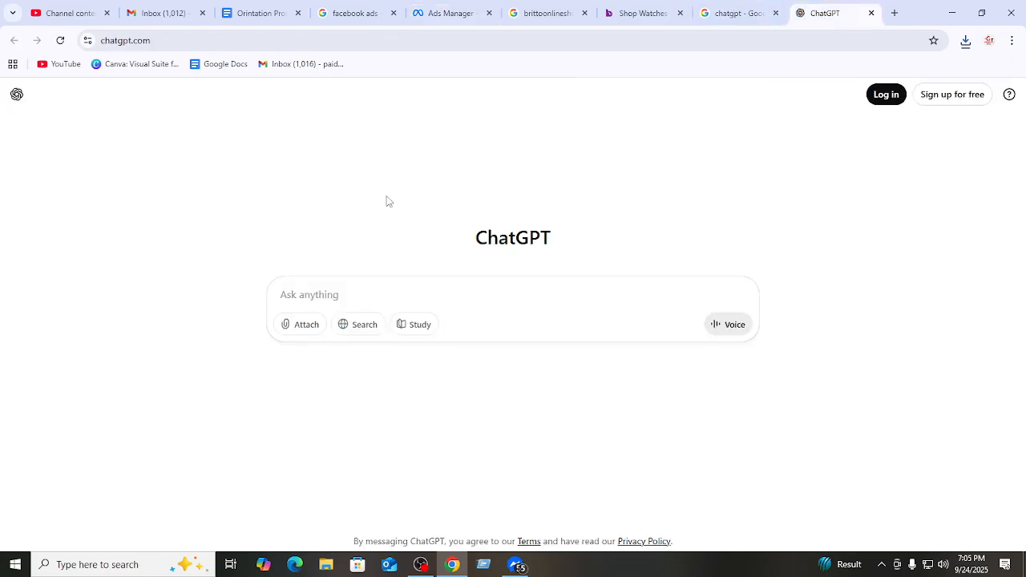
- Rename the Aura watch picture on the Desktop to "watch" and attach it to the ChatGPT prompt
left_click(298, 324)
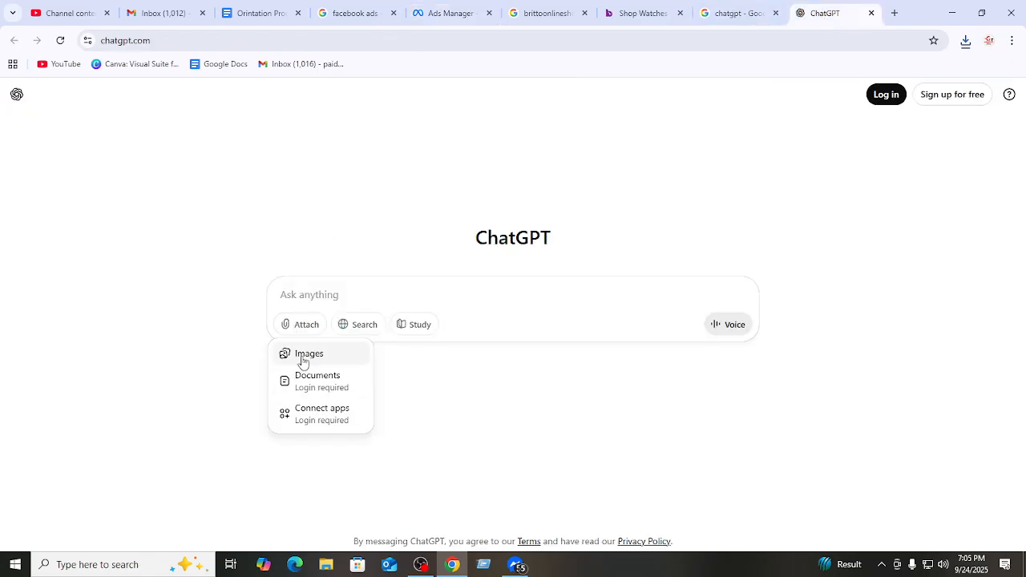
left_click(301, 357)
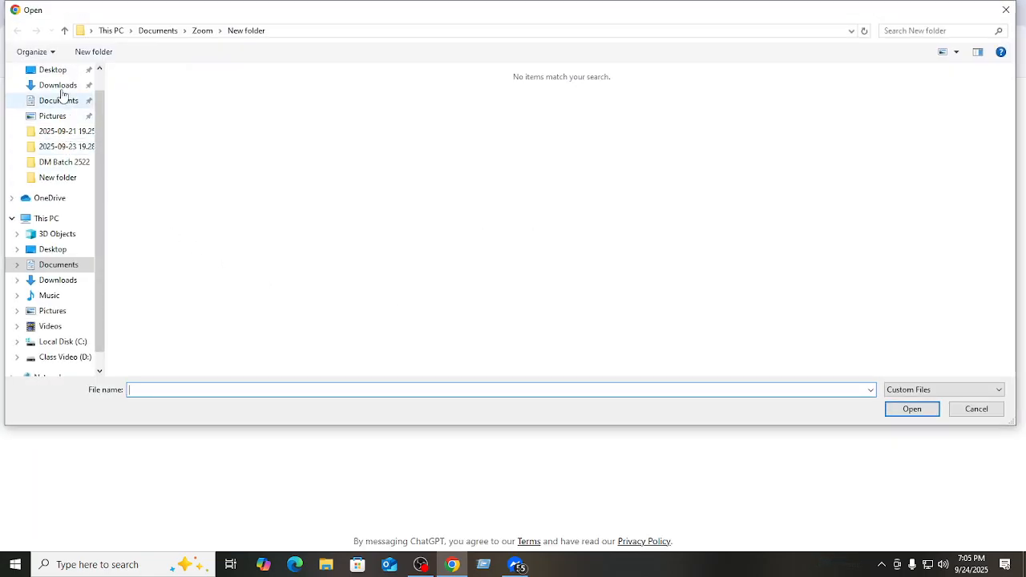
left_click(58, 253)
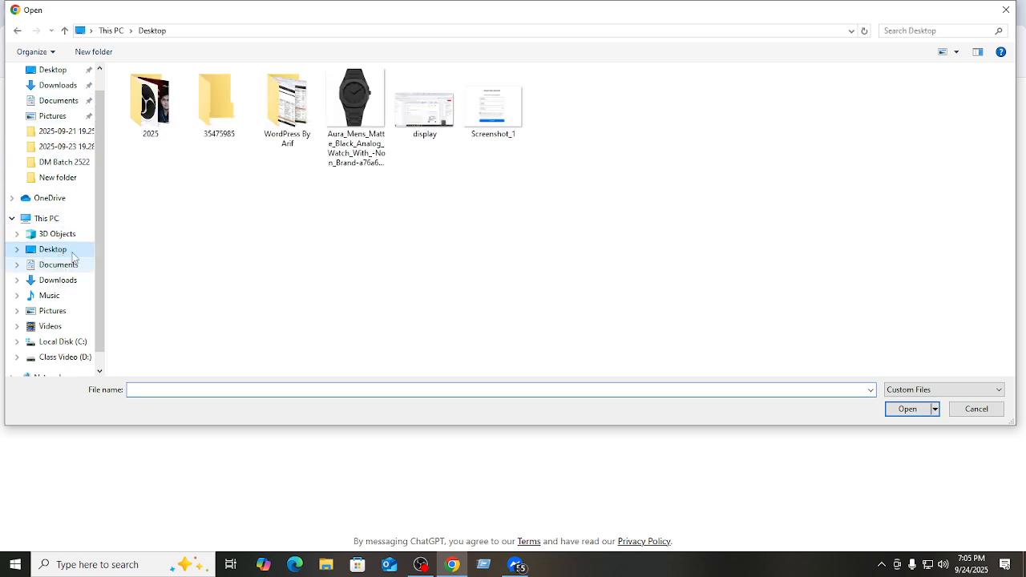
left_click(354, 107)
right_click(355, 107)
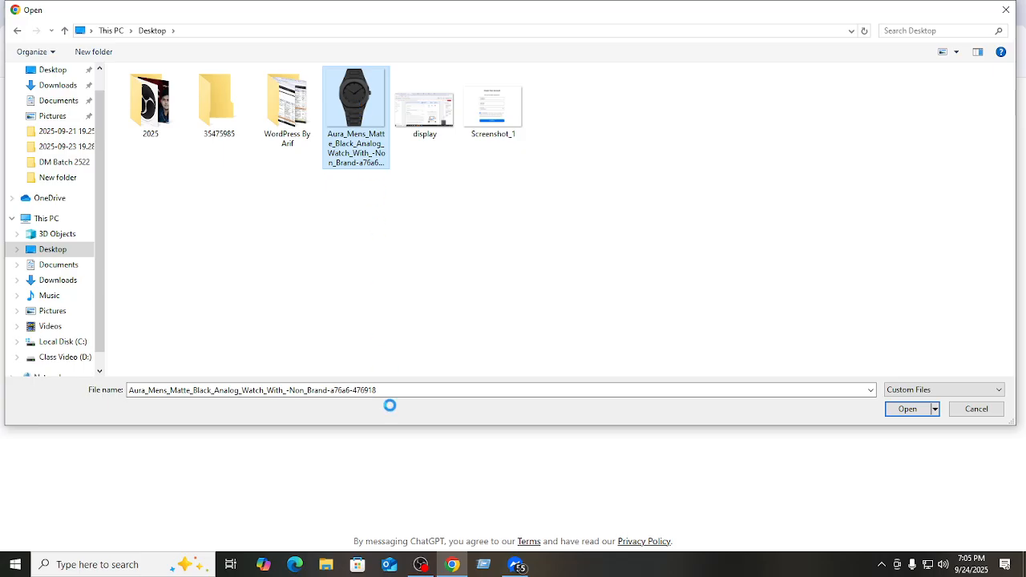
left_click(403, 446)
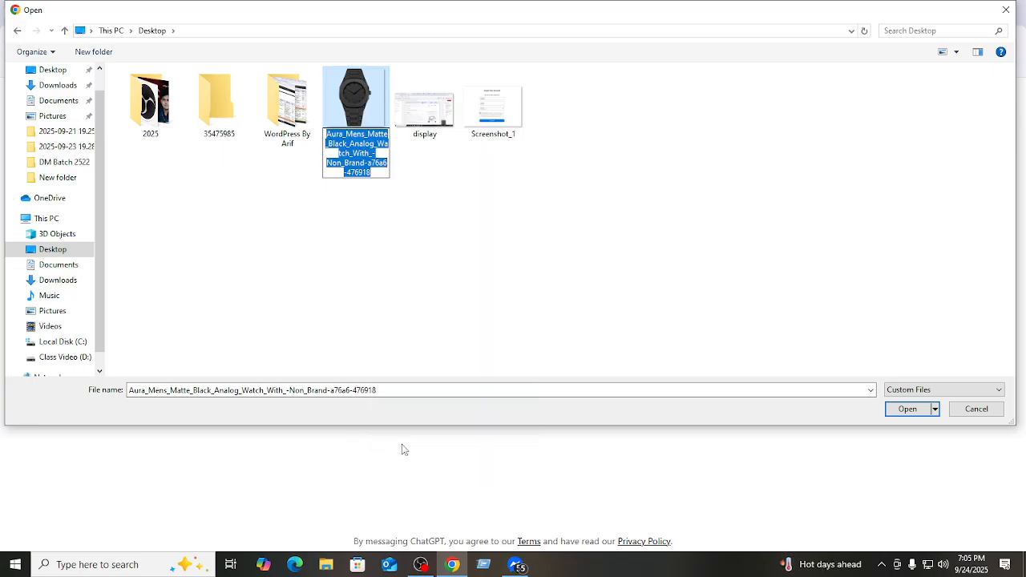
type("watc")
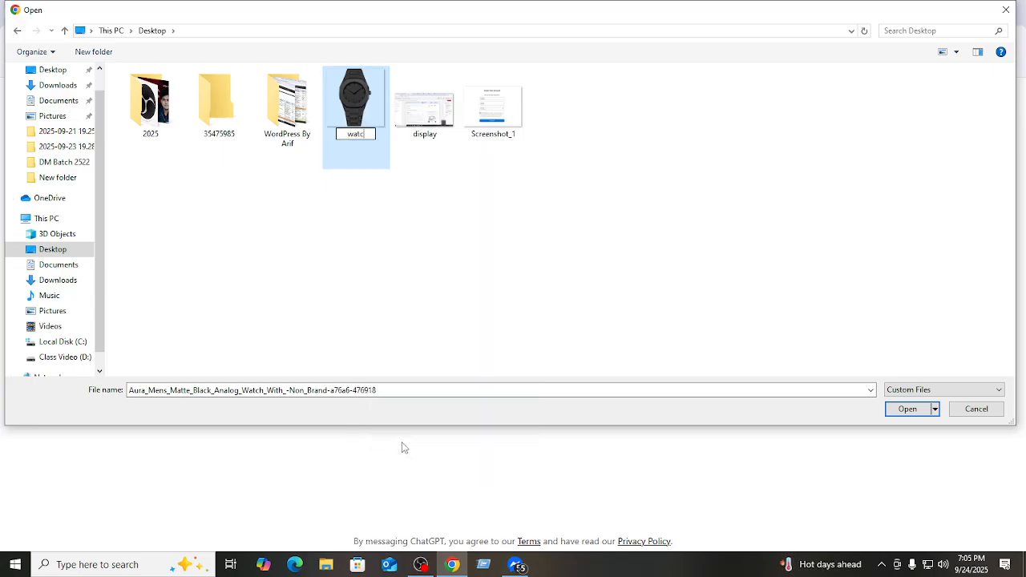
type("h")
key("Return")
left_click(354, 100)
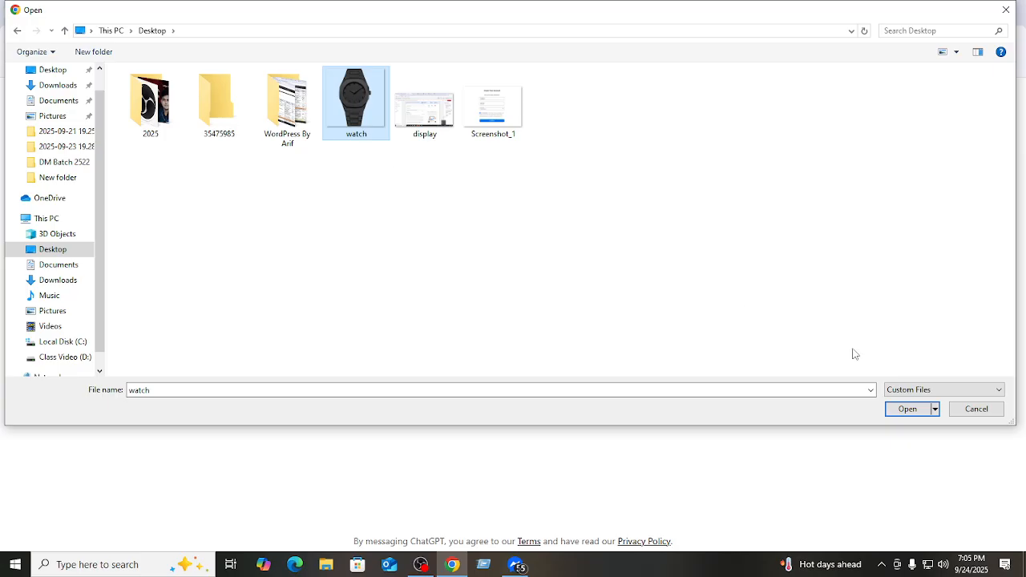
left_click(911, 409)
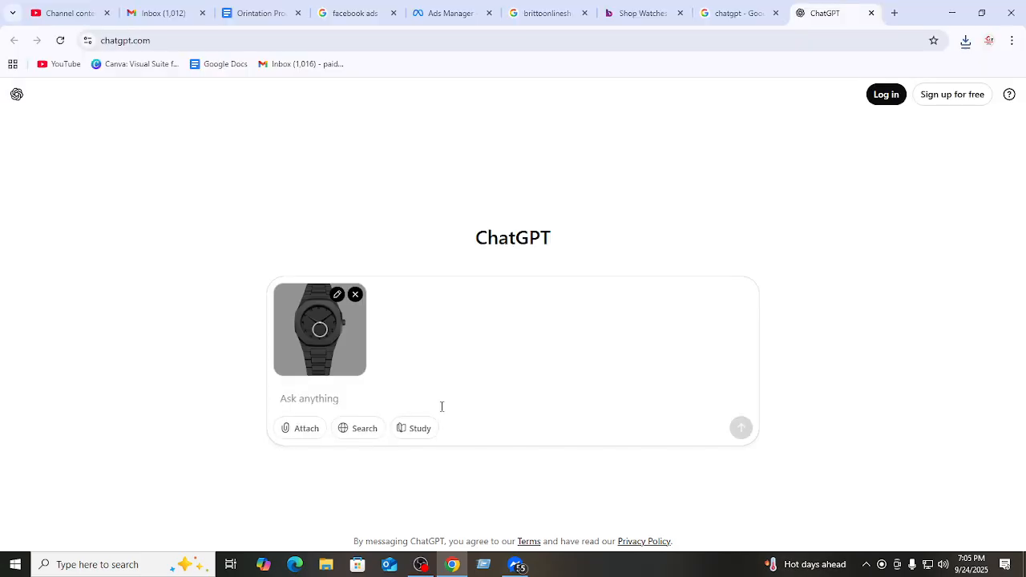
- Begin the Bengali prompt with the statement "এই ঘড়িটা ফেসবুকে বিক্রি করতে চাই।"
type("gi")
key("BackSpace")
key("BackSpace")
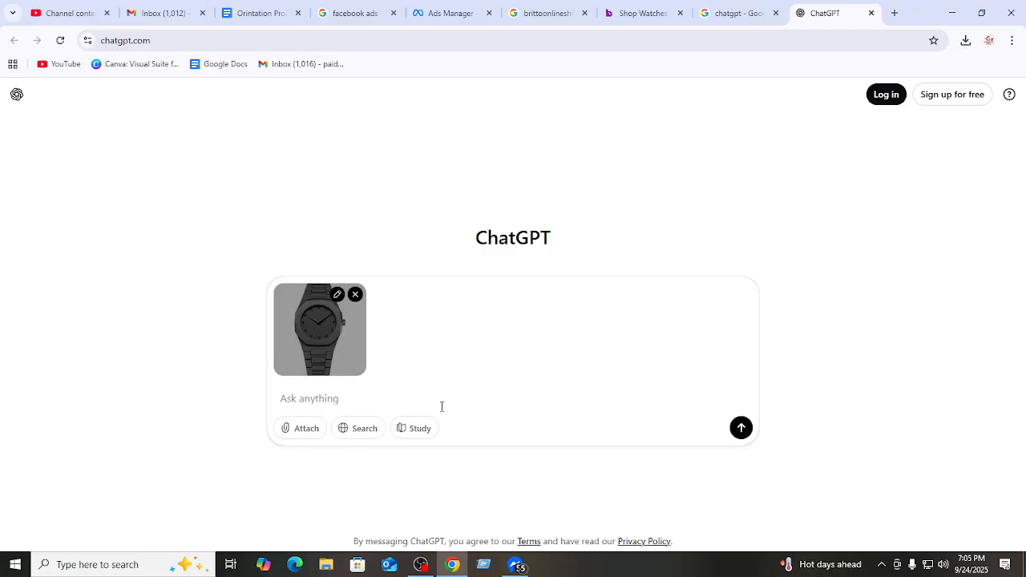
type("এই")
type(" ঘড়িগ")
type("টা")
type(" ঢ")
type(" ফেসবুকে এ")
type("ড")
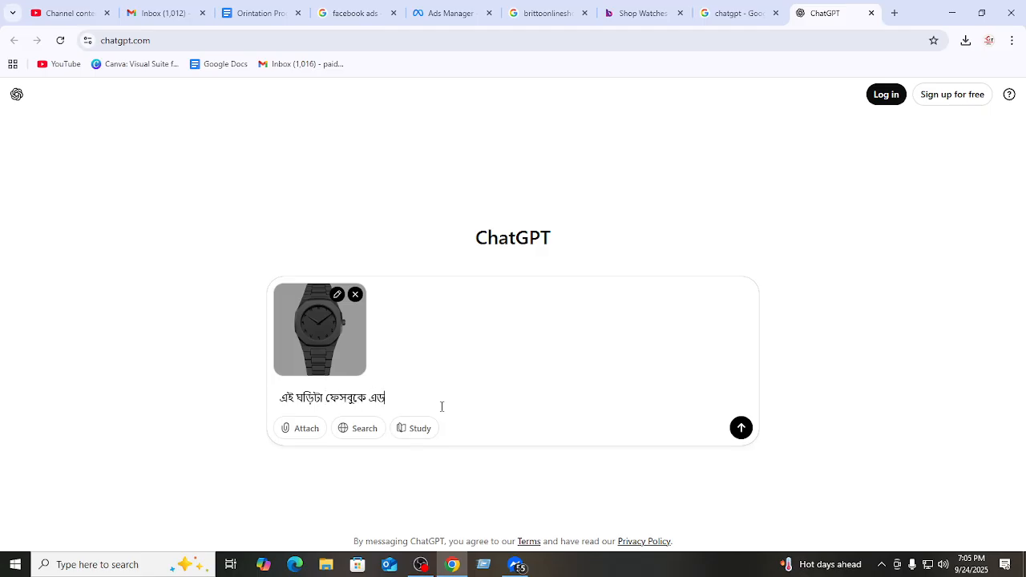
key("BackSpace")
key("BackSpace")
type("বিক্রি করতে চাই। এড ক্যাম")
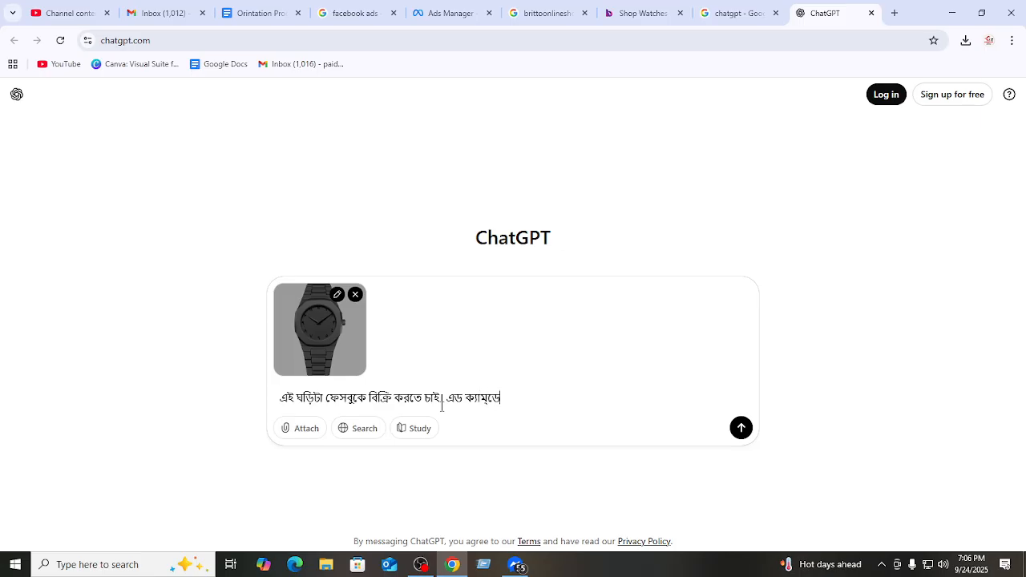
- Extend the prompt with "এড ক্যাম্পেইনের জন্য ক্যাম্পেইন নেম, এড সেট নেম, এড নেম, বাজেট স্ট্রাটেজি,"
key("BackSpace")
type("ম্পেইনের জন")
type("ক্যাম্পেইন নেম")
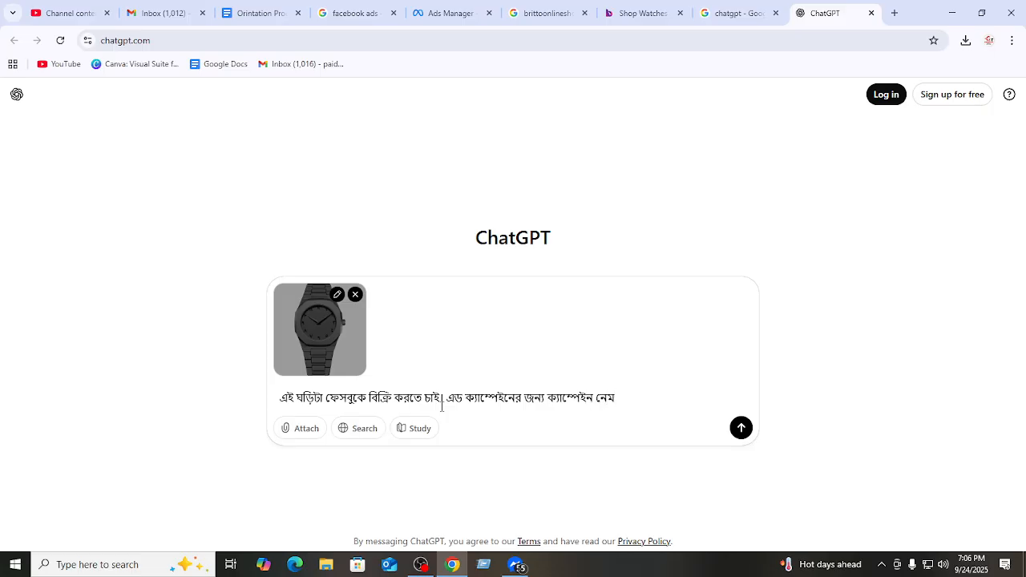
type(", এড সেট নেম, এড নেম")
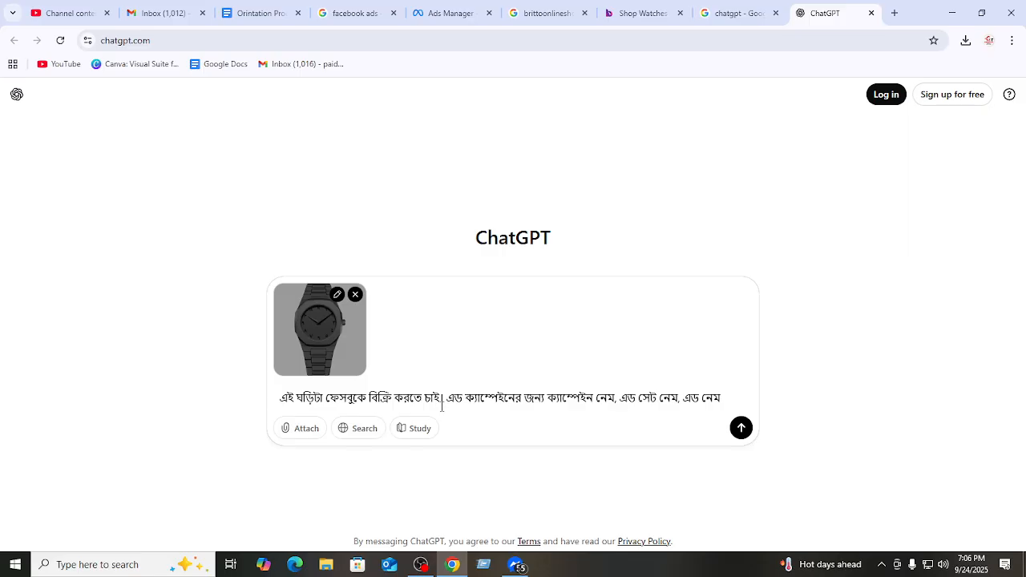
type(", বাজেট স্ট")
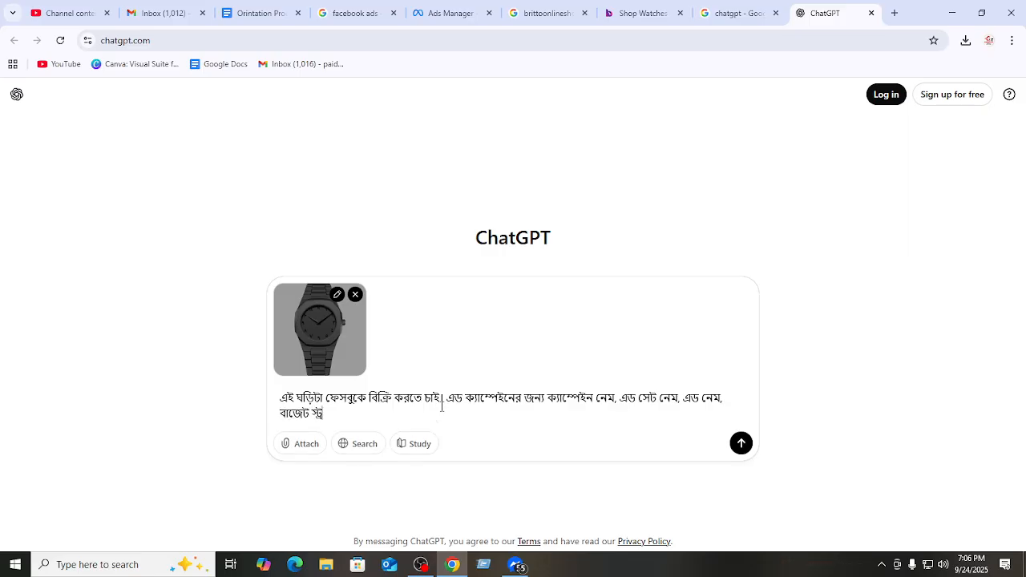
type("্রাটেজি,")
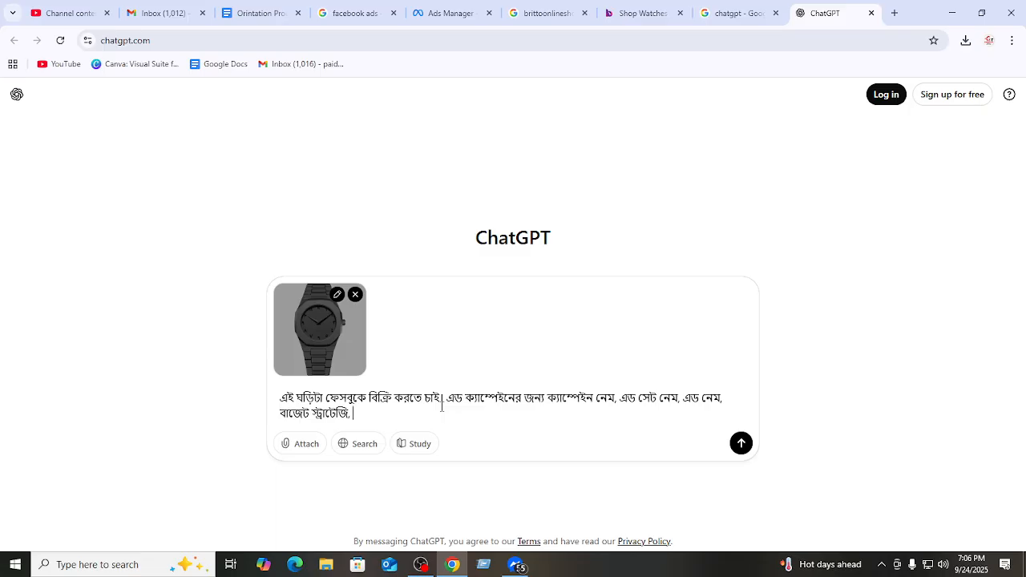
- Complete the prompt with "টার্গেটিং সহ বিস্তারিত গাইড লাইন ।" and send it with the watch picture
type("টারে্গ")
key("BackSpace")
key("BackSpace")
key("BackSpace")
type("র্গেটি")
type("ং সহ")
type(" বিস্তারিত")
type(" গোই")
key("BackSpace")
key("BackSpace")
type("াইড")
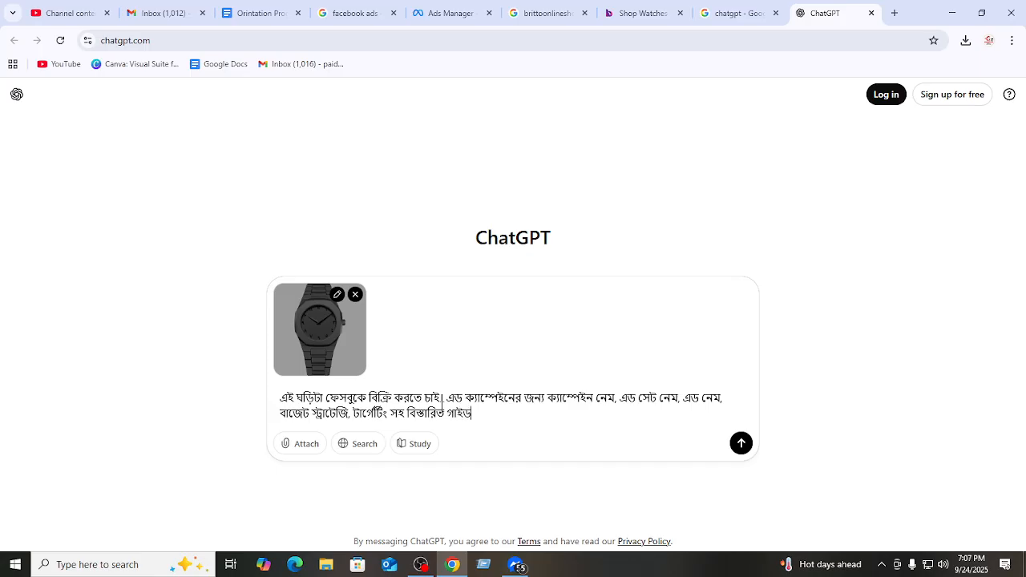
type(" লাইন ।")
left_click(741, 445)
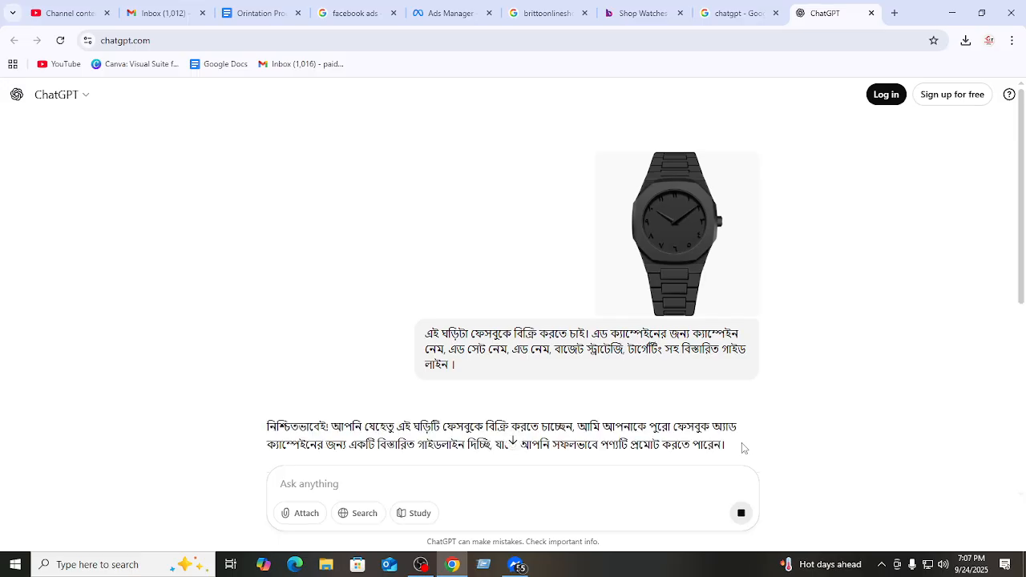
- Read the suggested campaign name, objective, ad set name, audience targeting, budget strategy and ad name in ChatGPT's plan
scroll(408, 403, "down", 6)
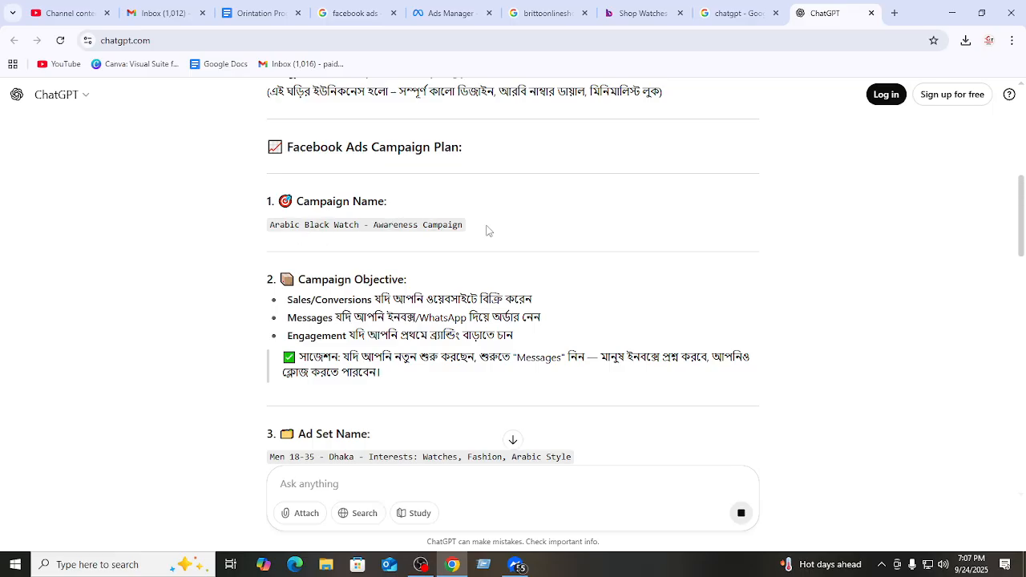
scroll(438, 226, "down", 2)
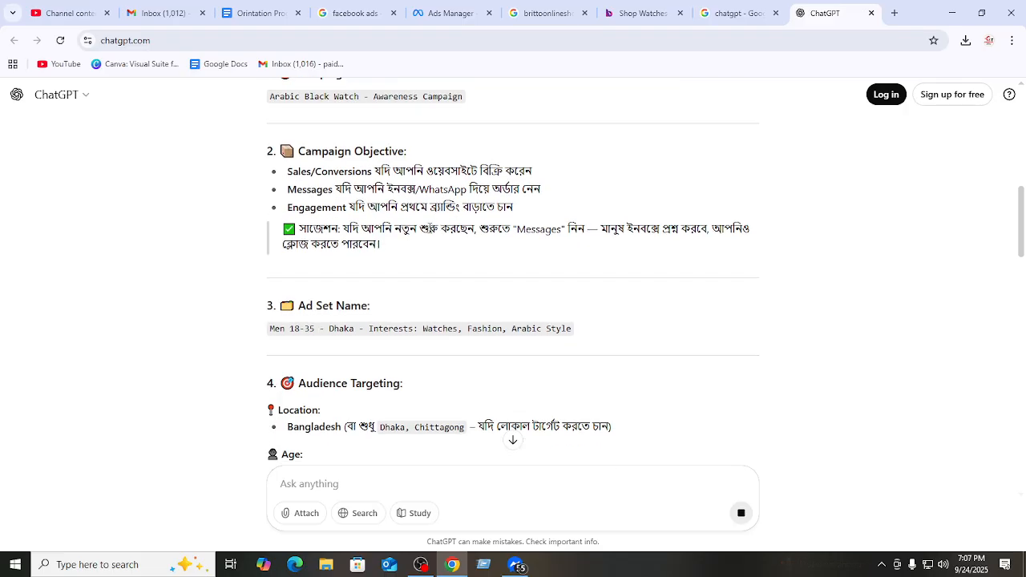
left_click_drag(272, 330, 581, 340)
left_click(290, 330)
left_click(523, 329)
scroll(523, 330, "down", 3)
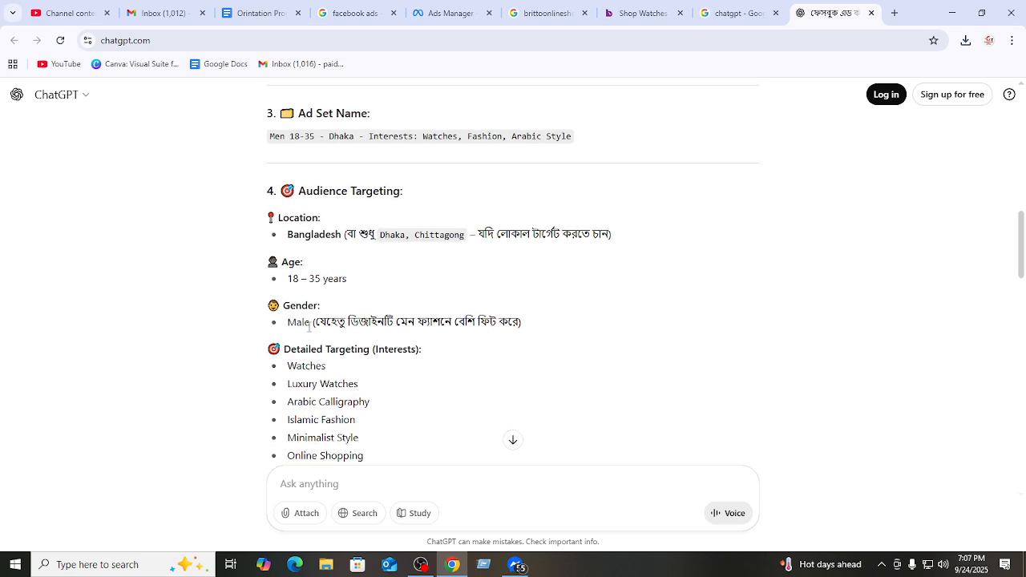
scroll(272, 270, "down", 5)
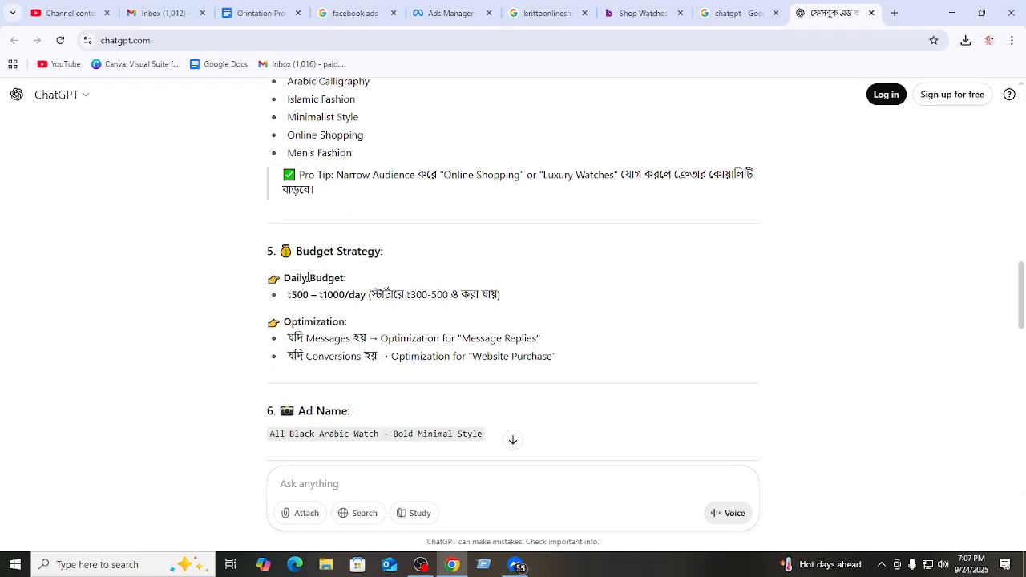
scroll(353, 288, "down", 3)
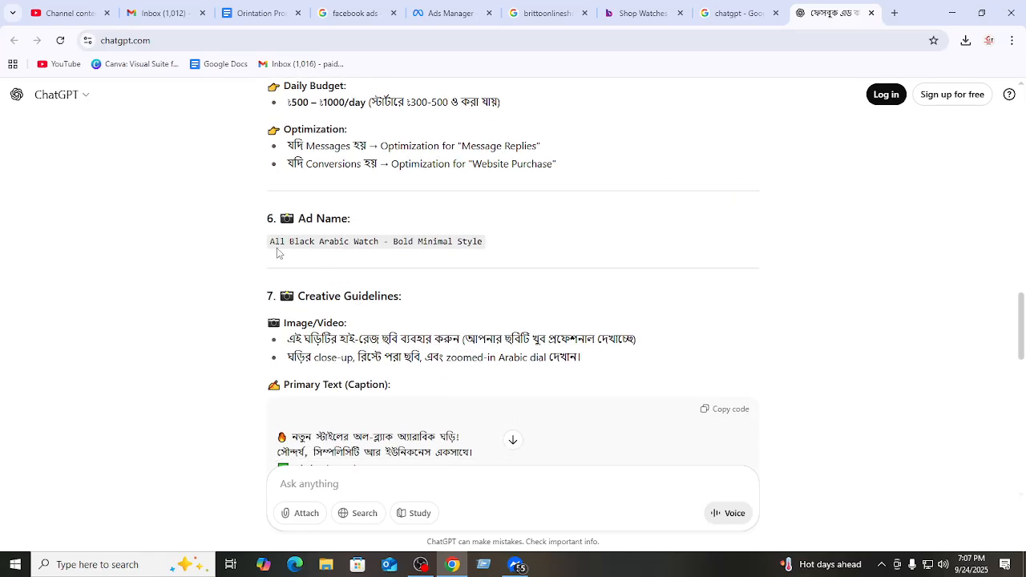
left_click_drag(272, 247, 491, 249)
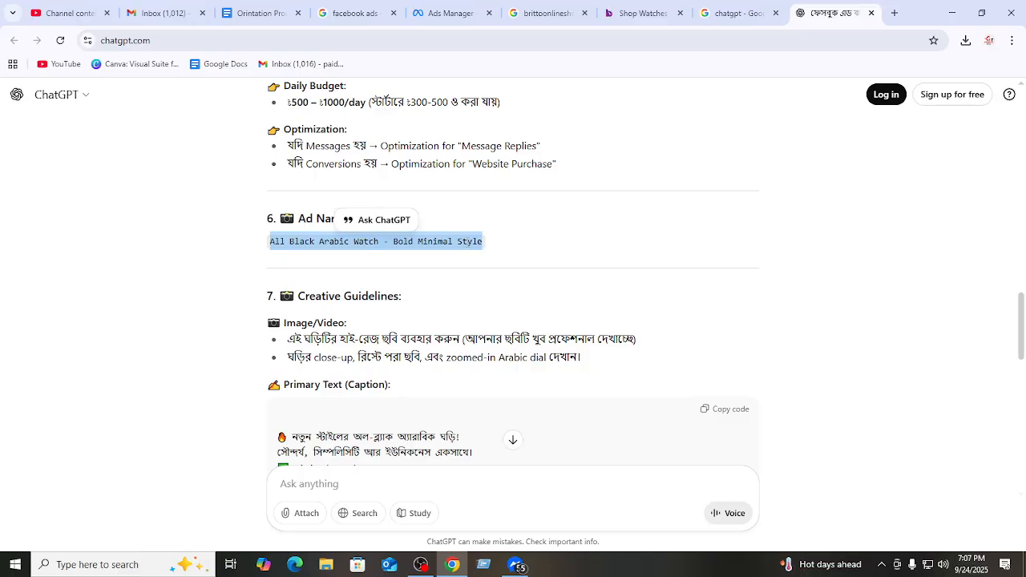
left_click(449, 253)
- Skim the plan again from its start through the creative guidelines and caption to the closing checklist
scroll(430, 281, "up", 4)
scroll(431, 280, "up", 5)
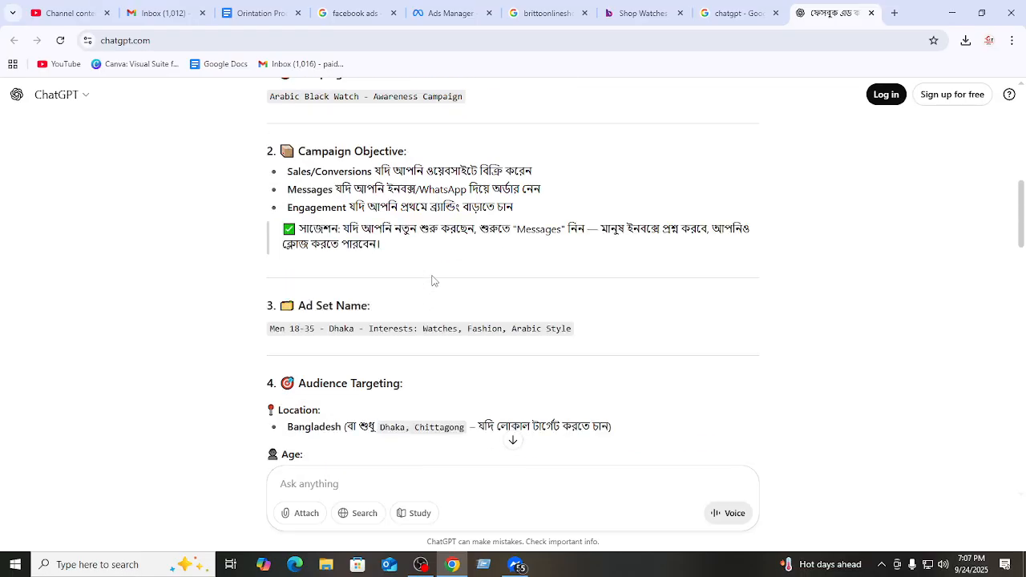
scroll(401, 281, "up", 6)
scroll(369, 289, "down", 6)
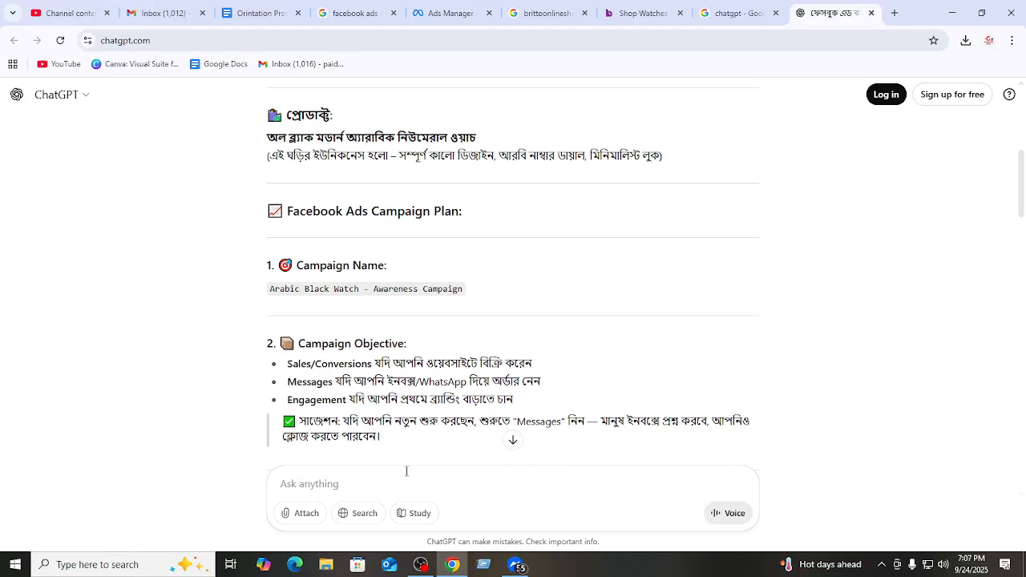
scroll(391, 249, "down", 15)
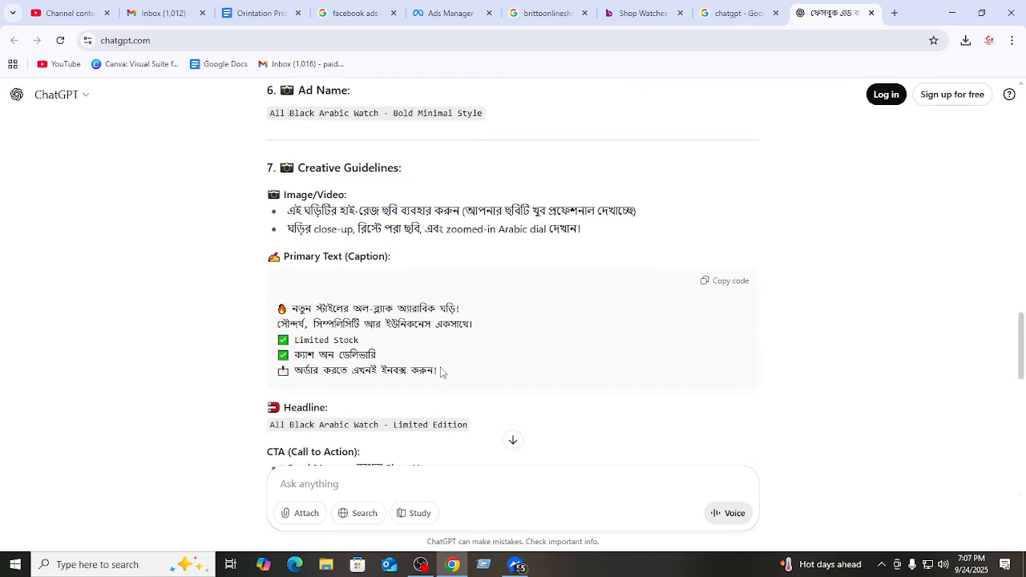
scroll(441, 370, "down", 8)
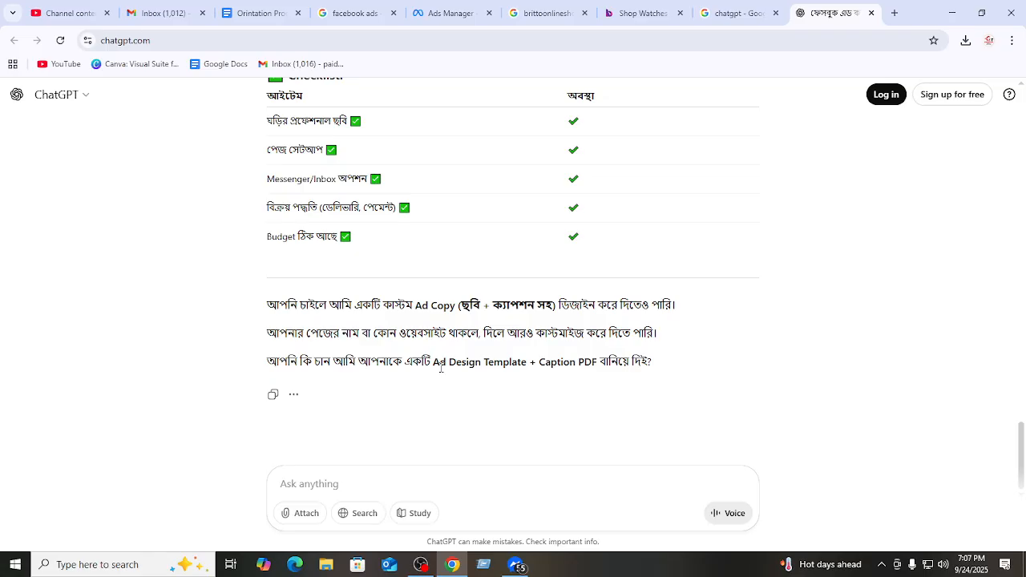
- Copy the suggested name "Arabic Black Watch - Awareness Campaign" from ChatGPT and use it as the campaign name in Ads Manager
scroll(442, 356, "up", 20)
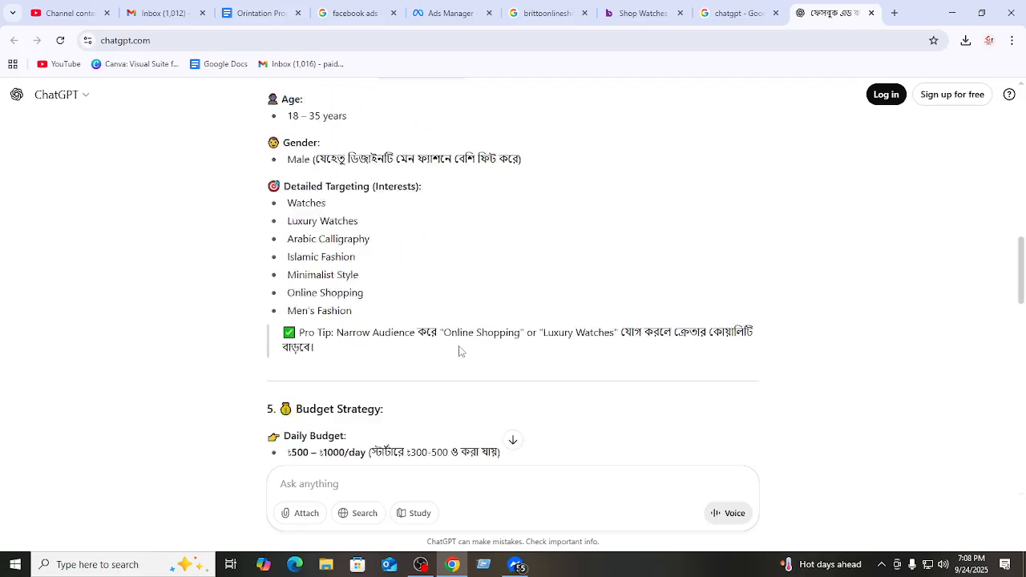
scroll(462, 343, "up", 6)
scroll(460, 344, "down", 3)
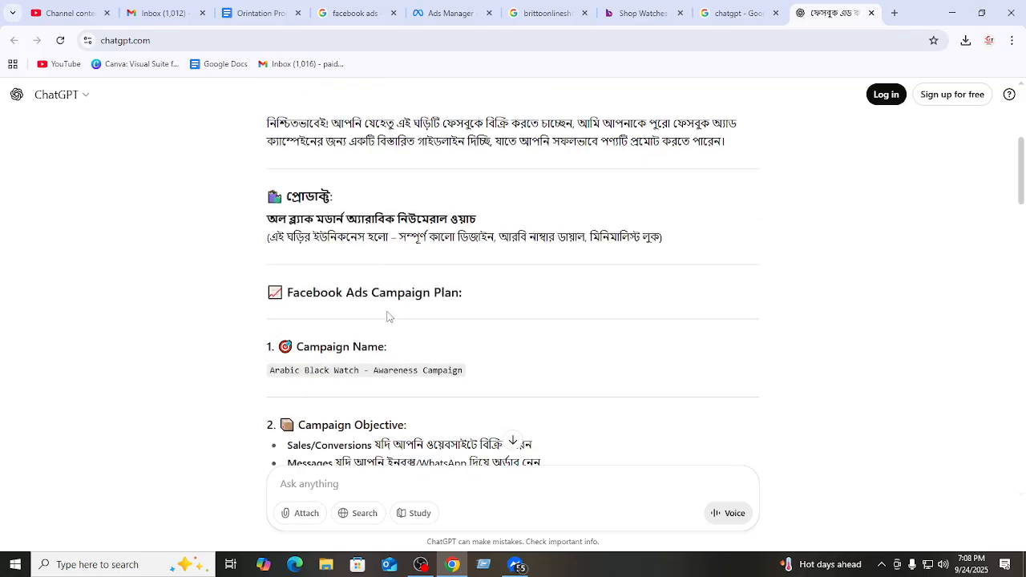
triple_click(364, 372)
key("ctrl+c")
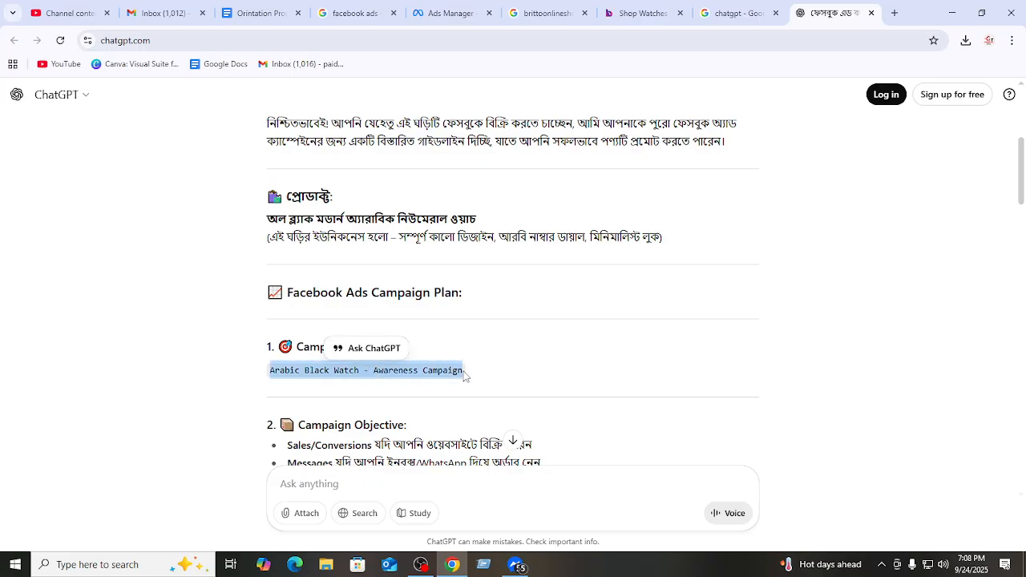
left_click(449, 13)
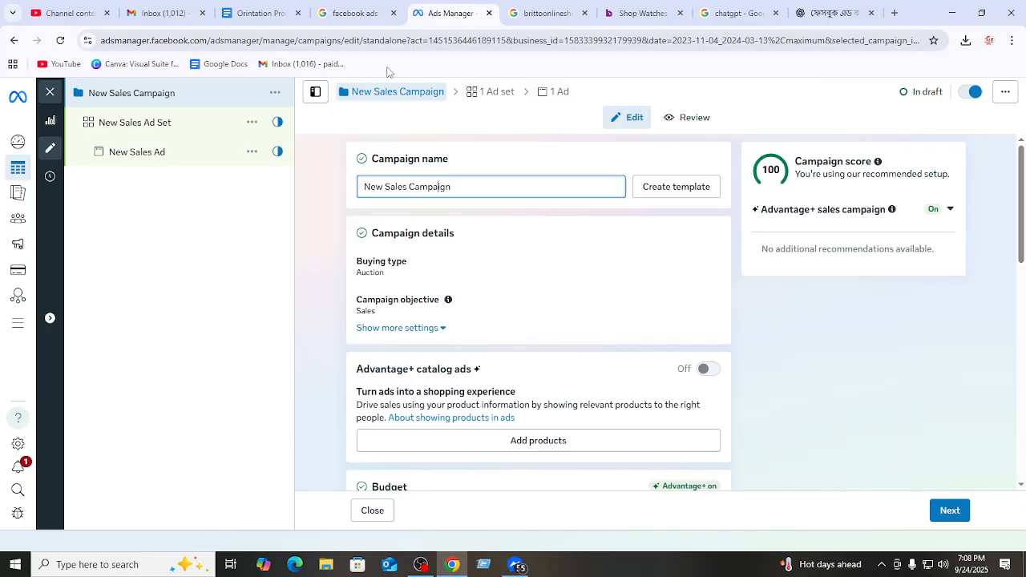
triple_click(417, 186)
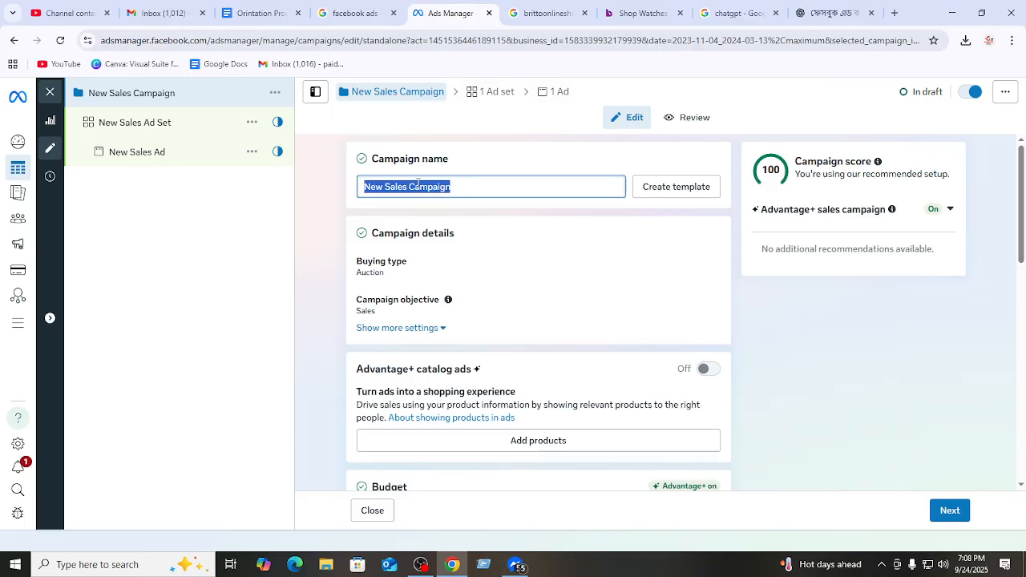
key("ctrl+v")
left_click(604, 207)
- Copy the suggested ad set name "Men 18-35 - Dhaka - Interests: Watches, Fashion, Arabic Style" from ChatGPT and use it as the ad set name in Ads Manager
left_click(833, 13)
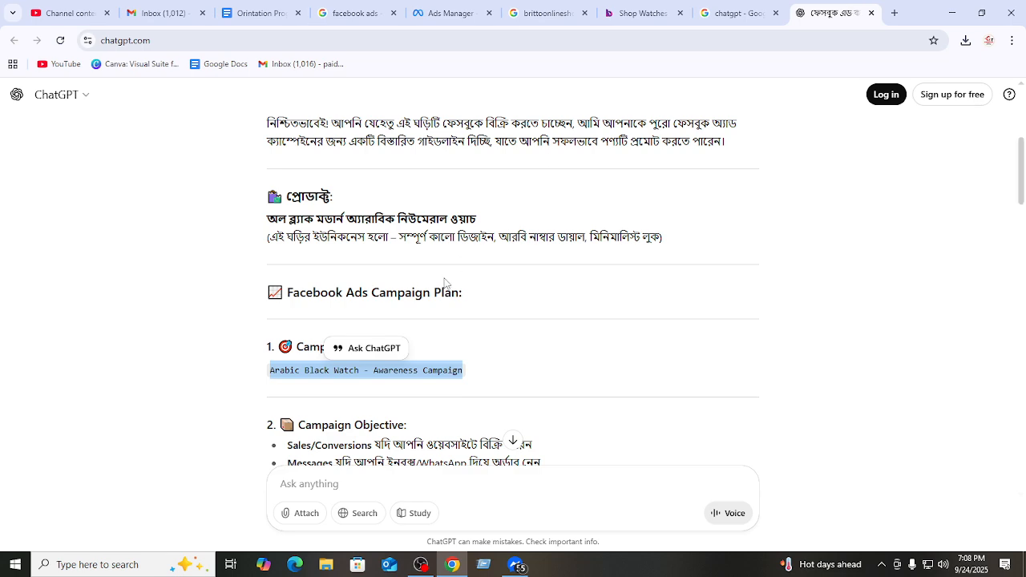
scroll(407, 416, "down", 5)
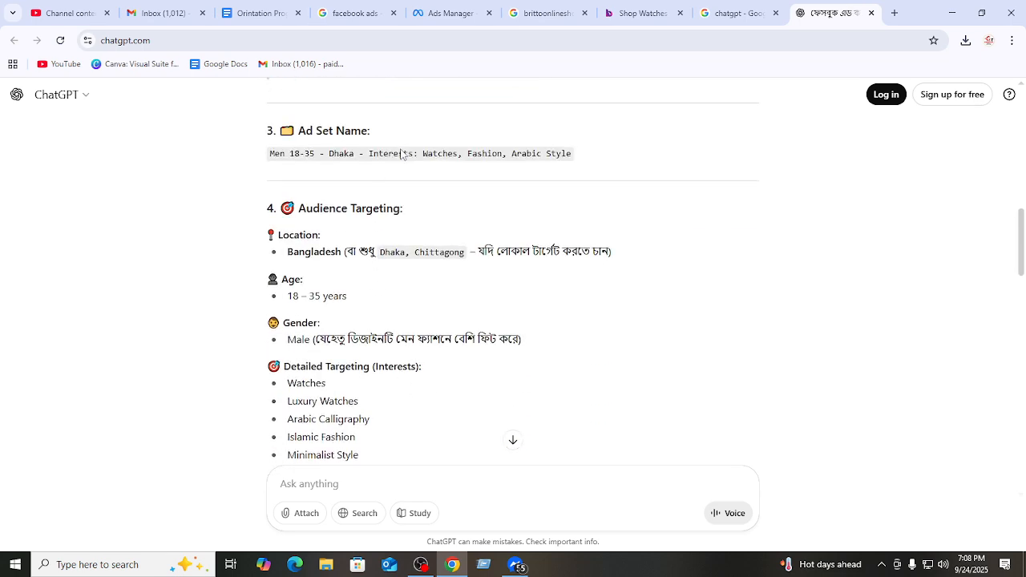
double_click(401, 153)
triple_click(402, 153)
key("ctrl+c")
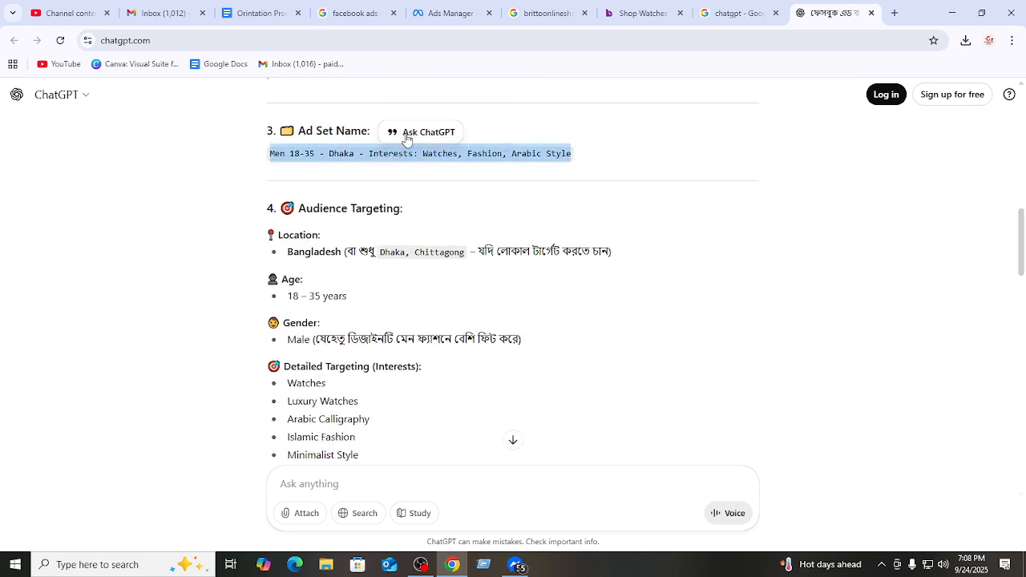
left_click(437, 13)
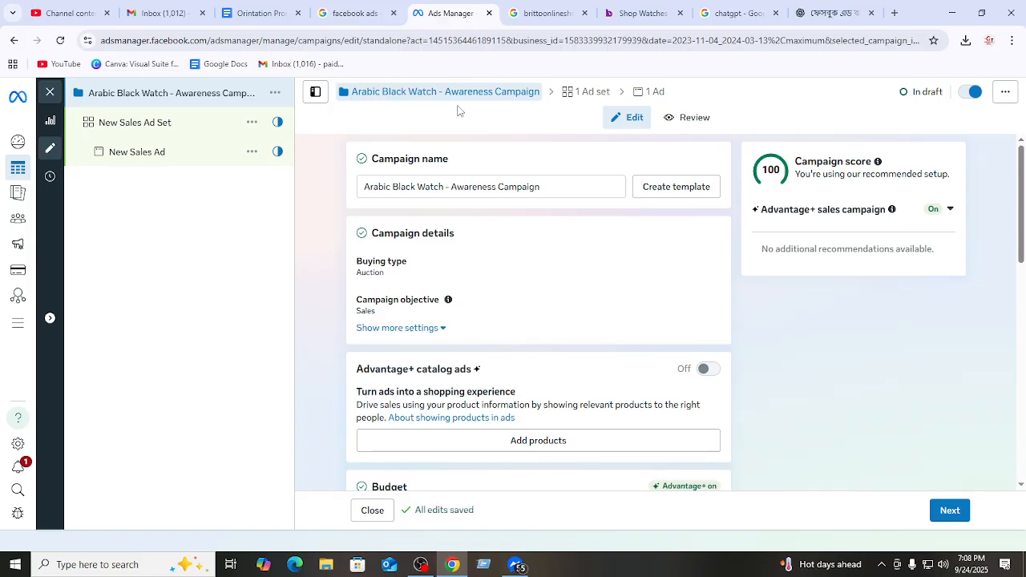
left_click(585, 93)
double_click(473, 188)
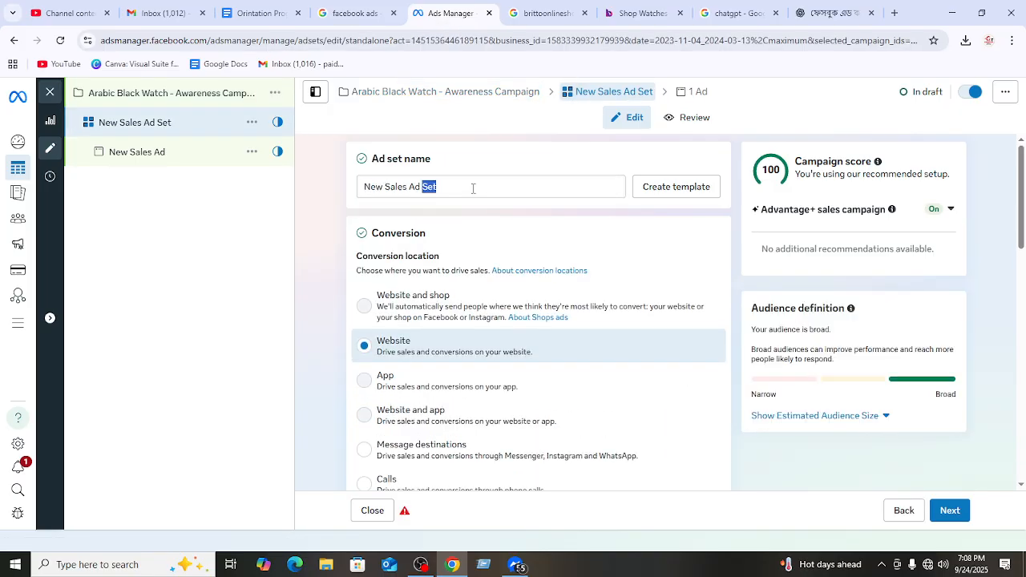
key("ctrl+a")
key("ctrl+v")
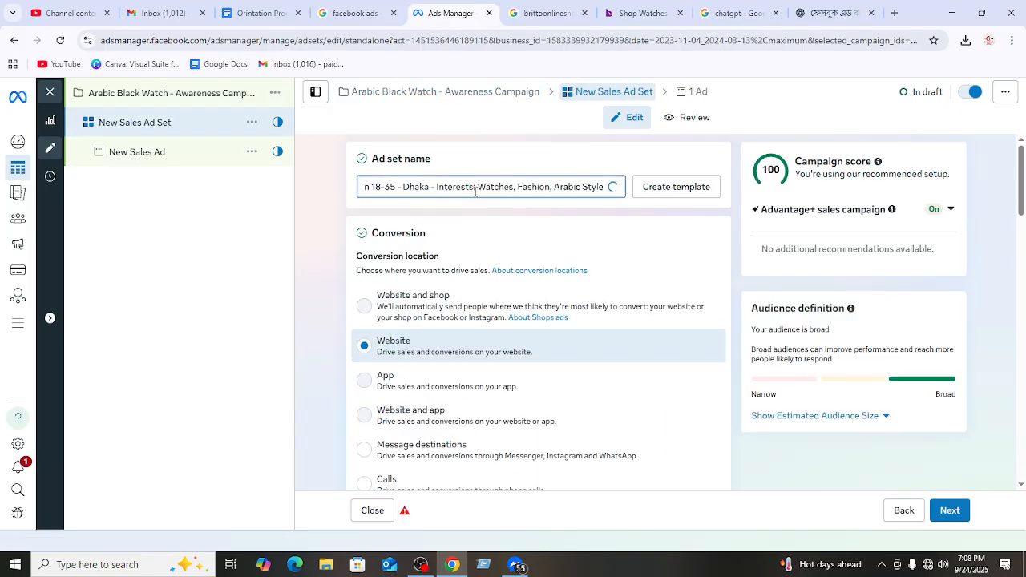
- Copy the suggested ad name "All Black Arabic Watch - Bold Minimal Style" from ChatGPT and use it as the ad name in Ads Manager
left_click(833, 13)
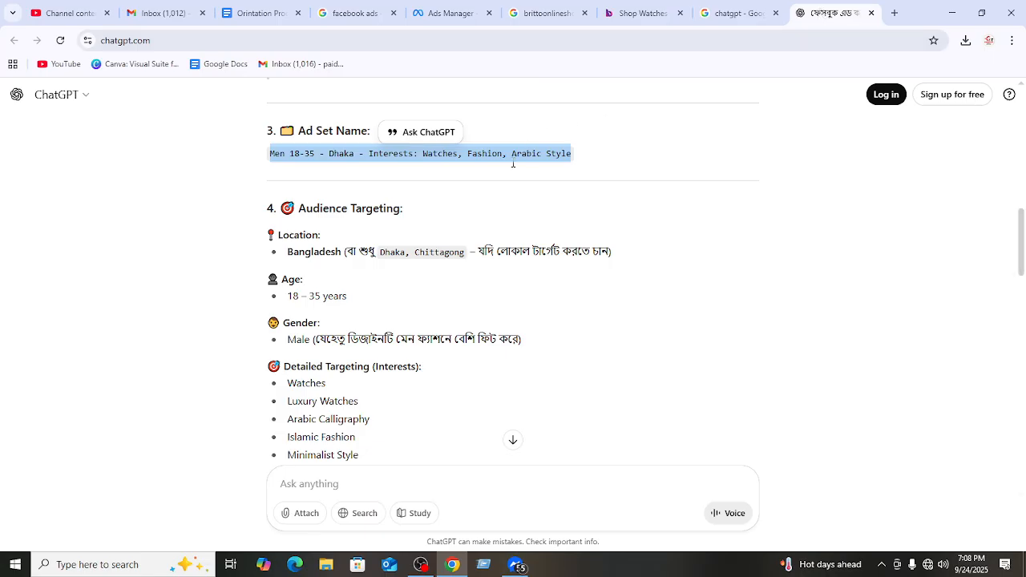
left_click(491, 373)
scroll(436, 355, "down", 6)
scroll(322, 325, "down", 1)
triple_click(336, 258)
key("ctrl+c")
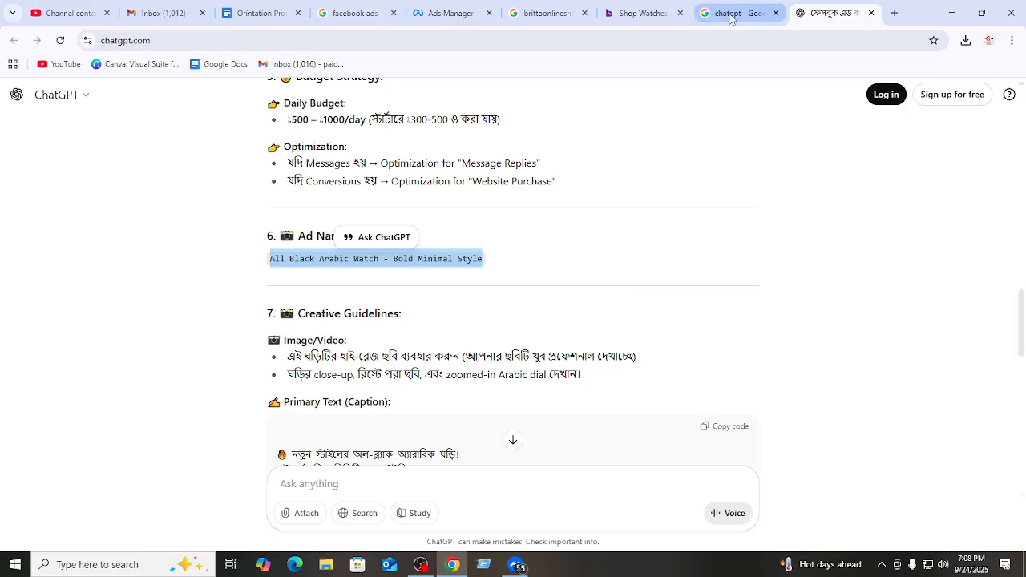
left_click(447, 12)
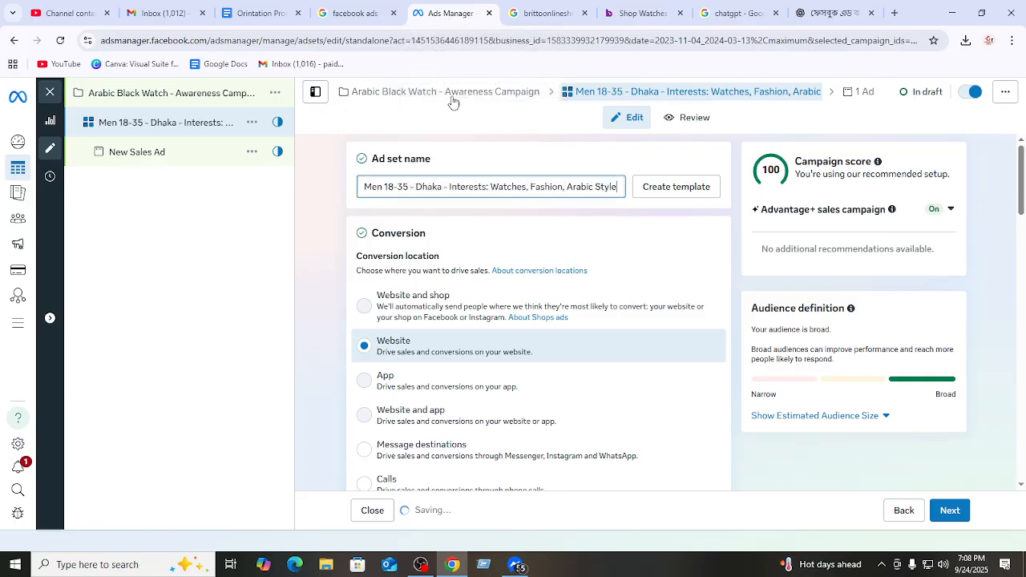
left_click(858, 93)
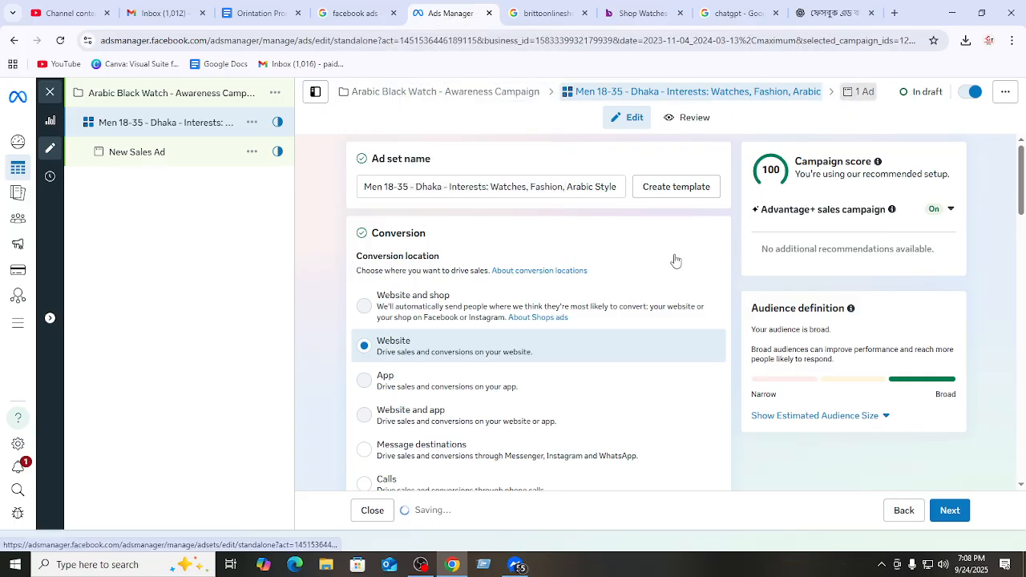
left_click(475, 187)
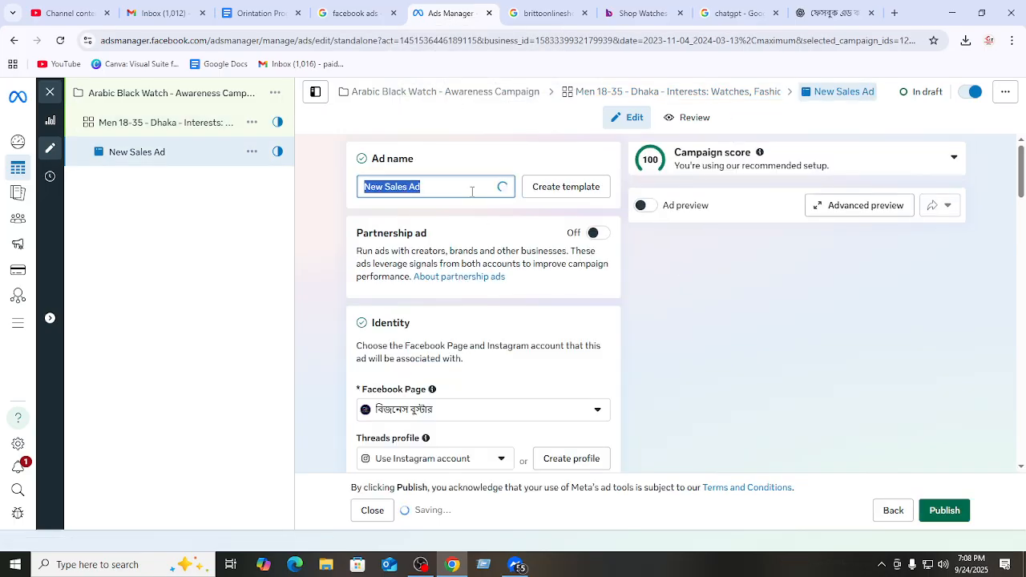
key("ctrl+v")
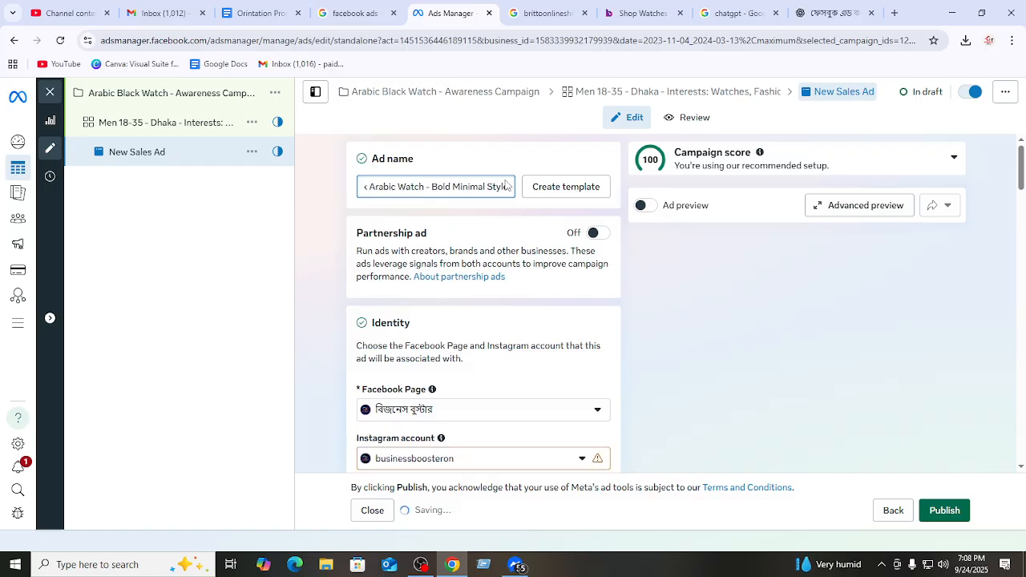
left_click(517, 170)
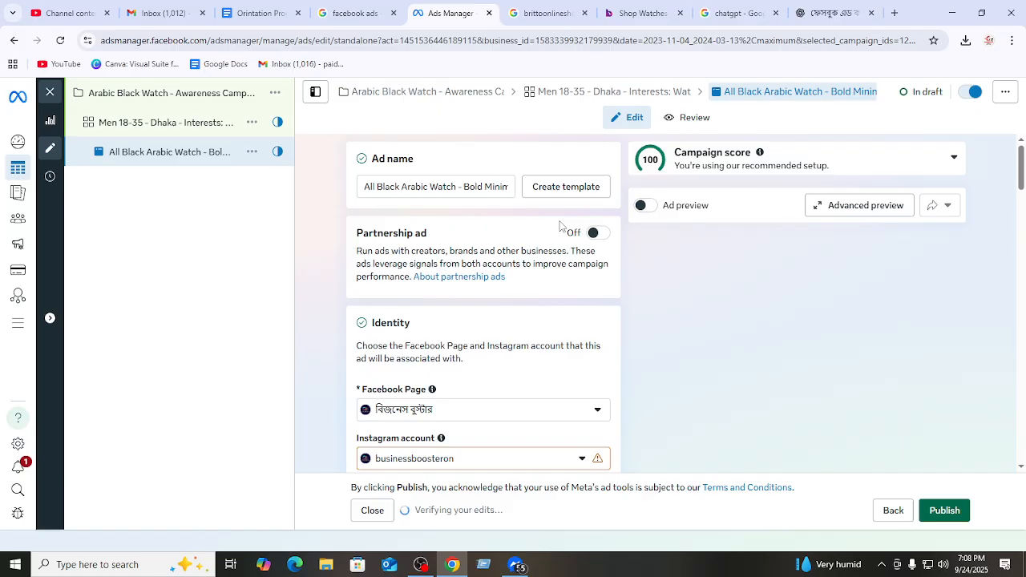
- Return to the campaign level and change the budget strategy to Ad set budget
left_click(394, 102)
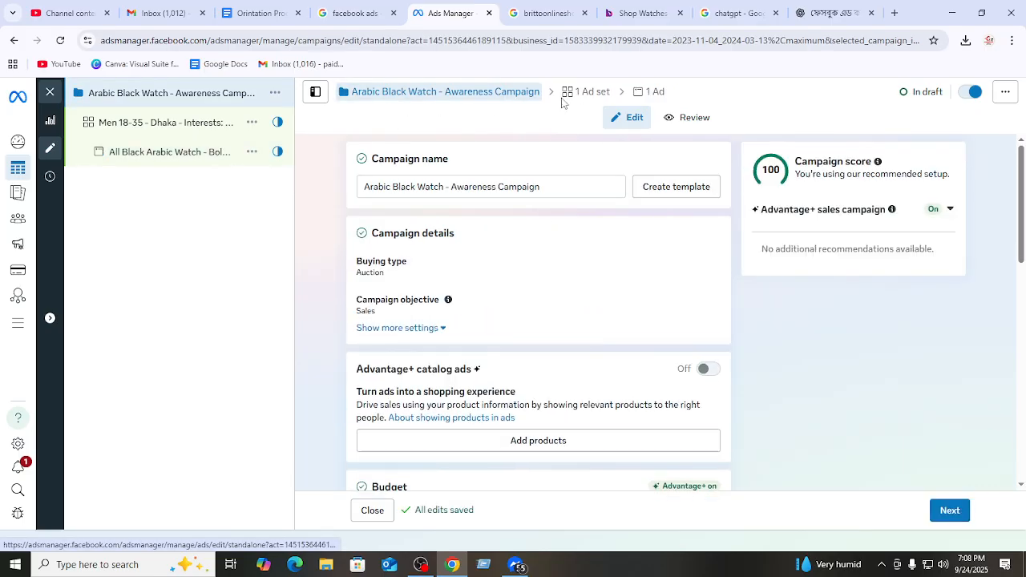
left_click(593, 98)
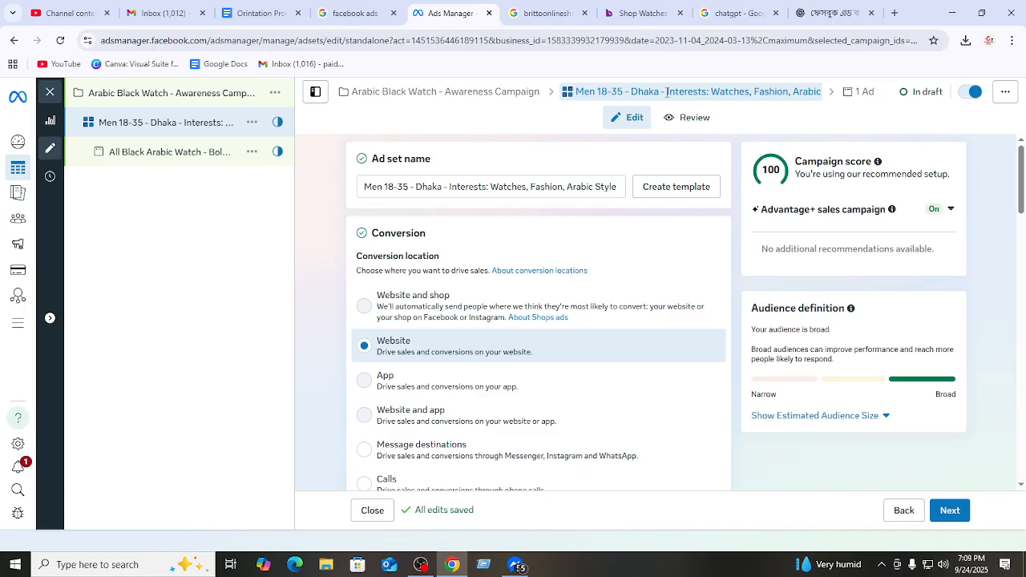
left_click(434, 98)
scroll(498, 276, "down", 2)
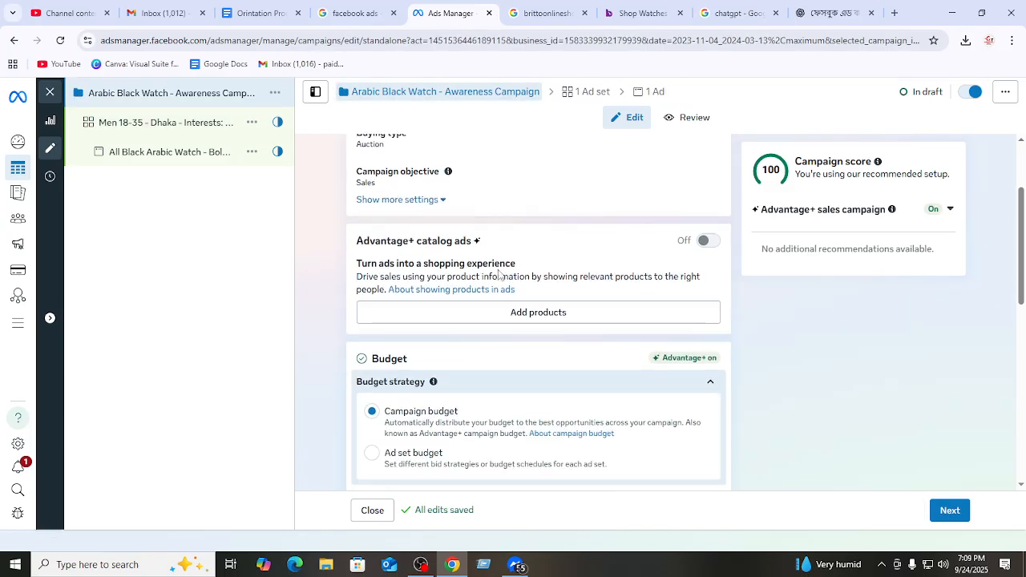
scroll(361, 201, "up", 1)
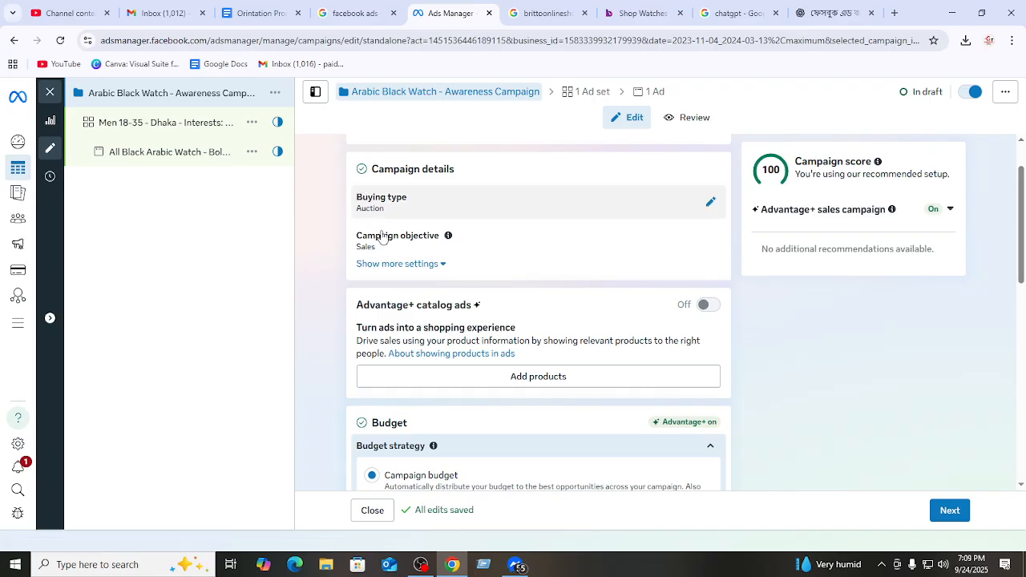
scroll(503, 342, "down", 2)
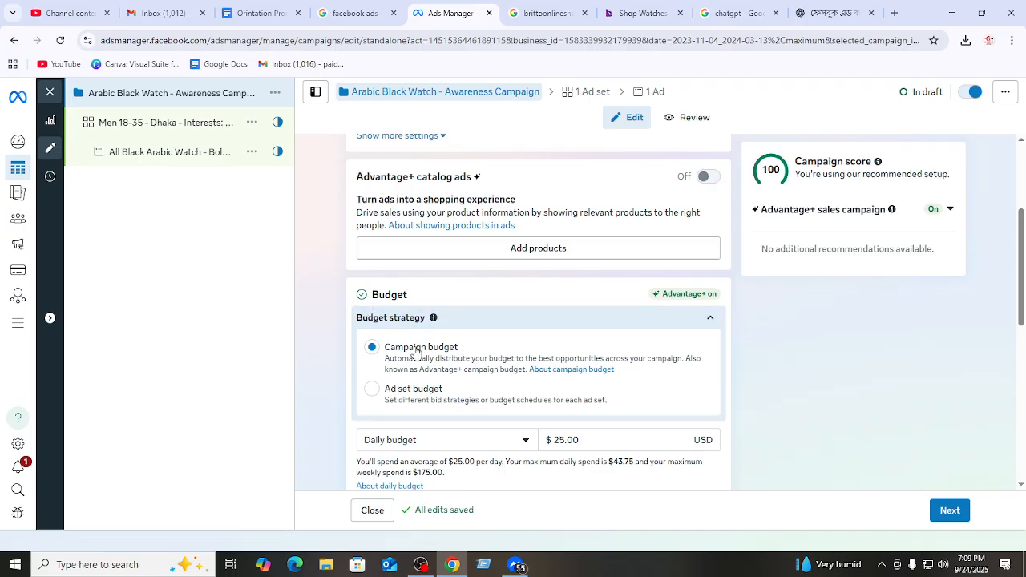
scroll(373, 316, "down", 1)
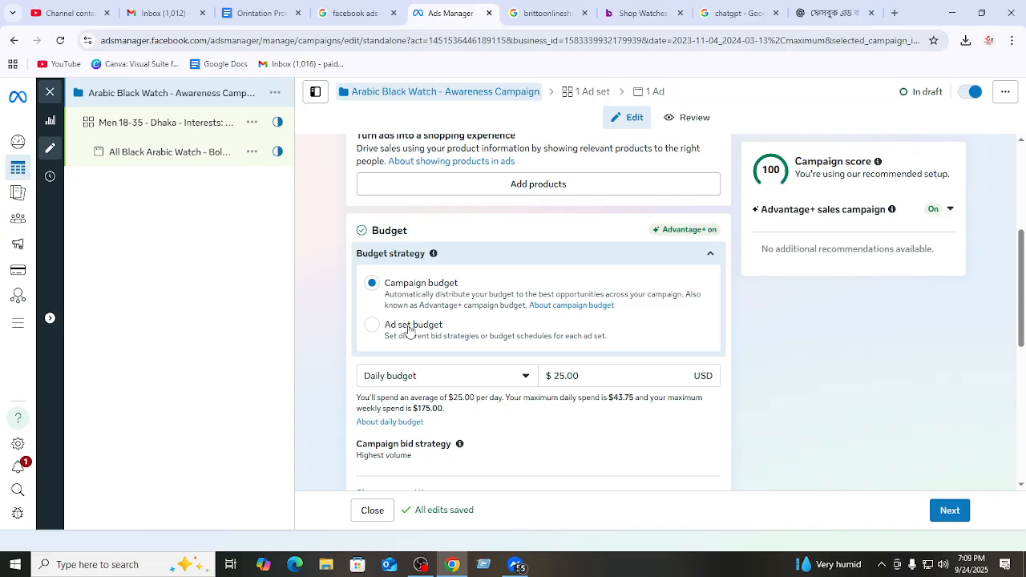
left_click(390, 327)
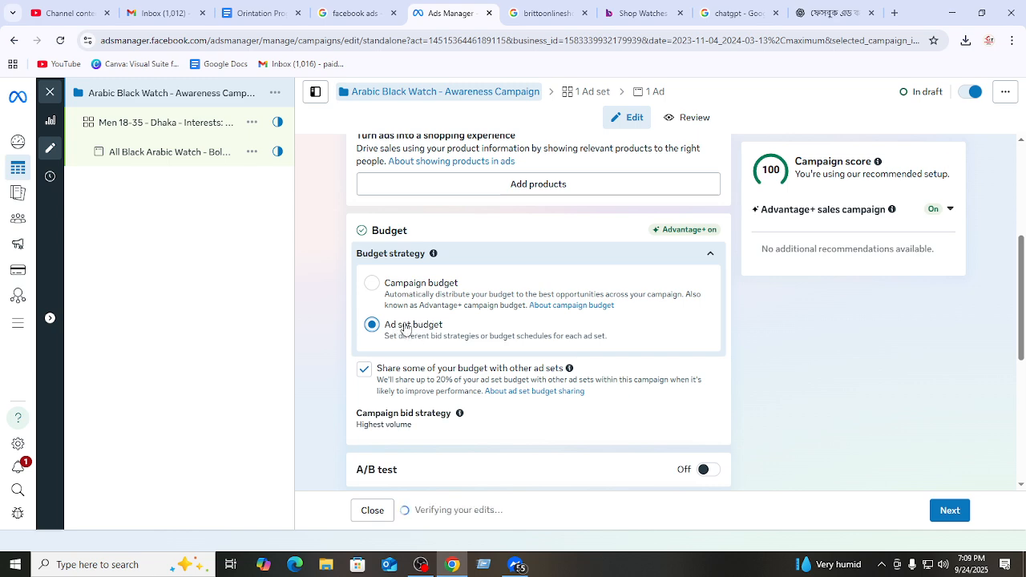
scroll(412, 299, "down", 2)
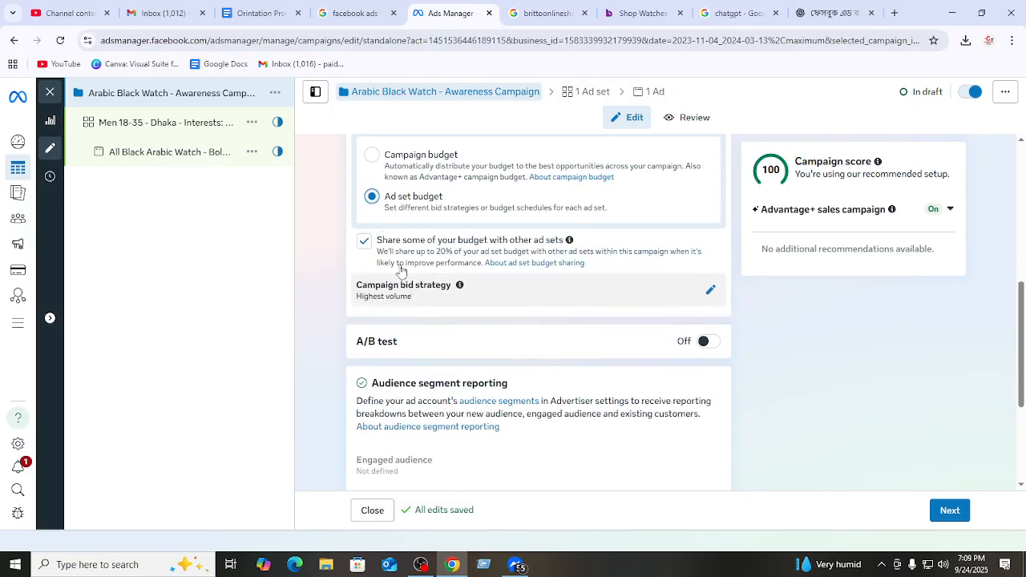
- Capture the campaign path area, box the ad set and ad levels in red, cross out the campaign level, and discard the capture
left_click(880, 565)
left_click(856, 544)
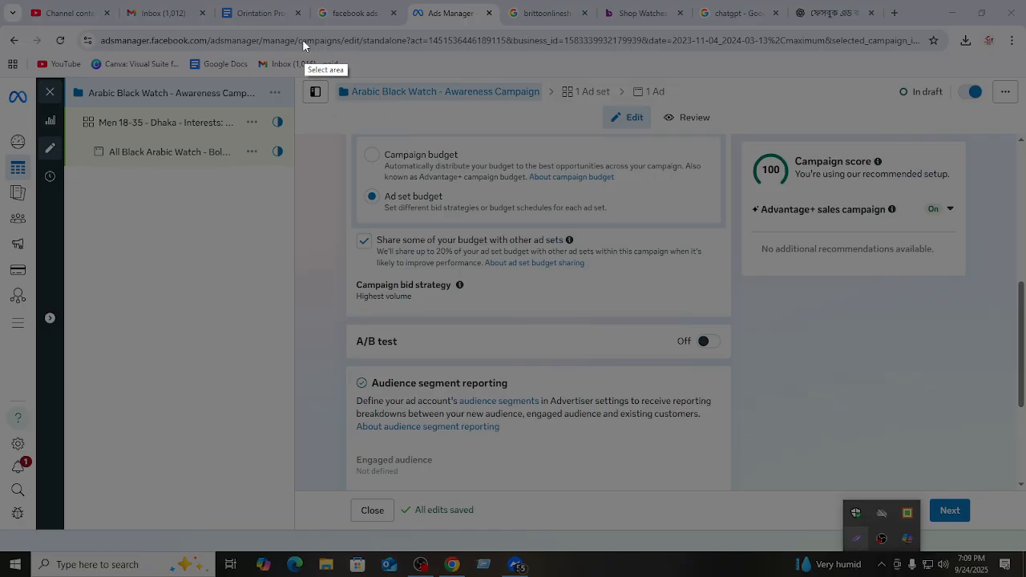
left_click_drag(296, 72, 732, 132)
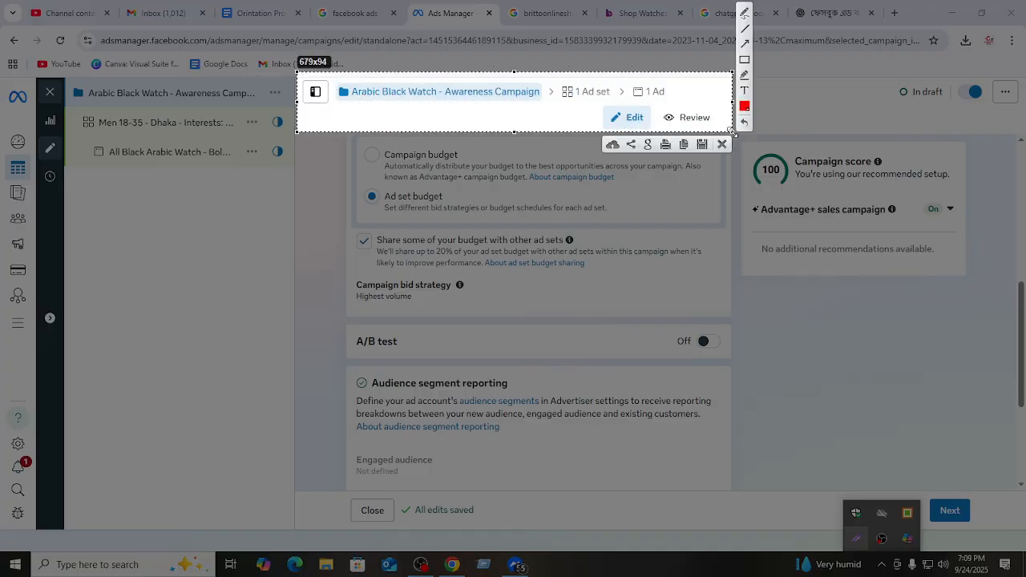
mouse_move(553, 78)
left_mouse_down()
mouse_move(641, 119)
mouse_move(679, 106)
left_mouse_up()
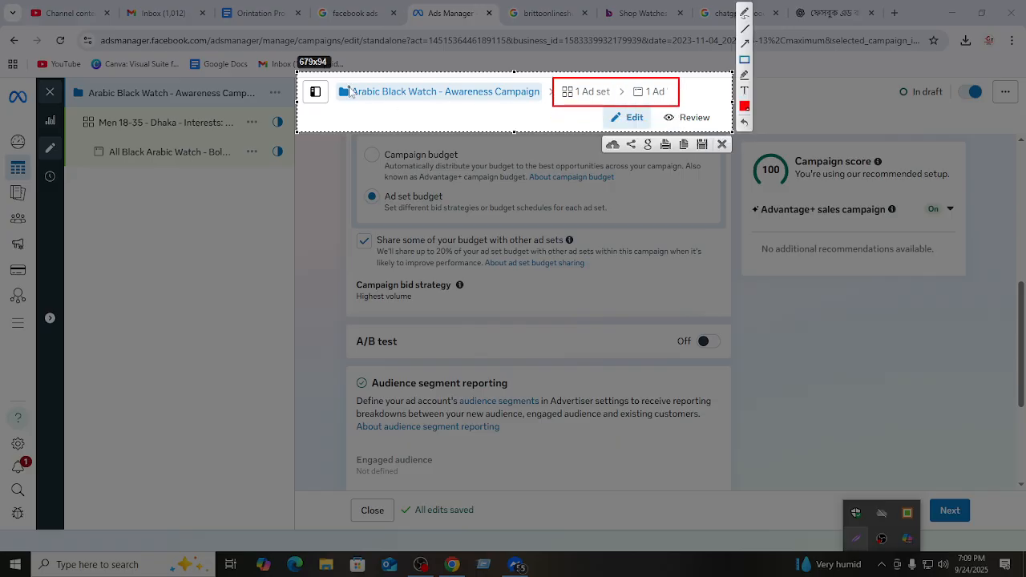
left_click(745, 30)
mouse_move(429, 88)
left_mouse_down()
mouse_move(467, 117)
mouse_move(438, 121)
left_mouse_up()
left_click_drag(613, 90, 687, 69)
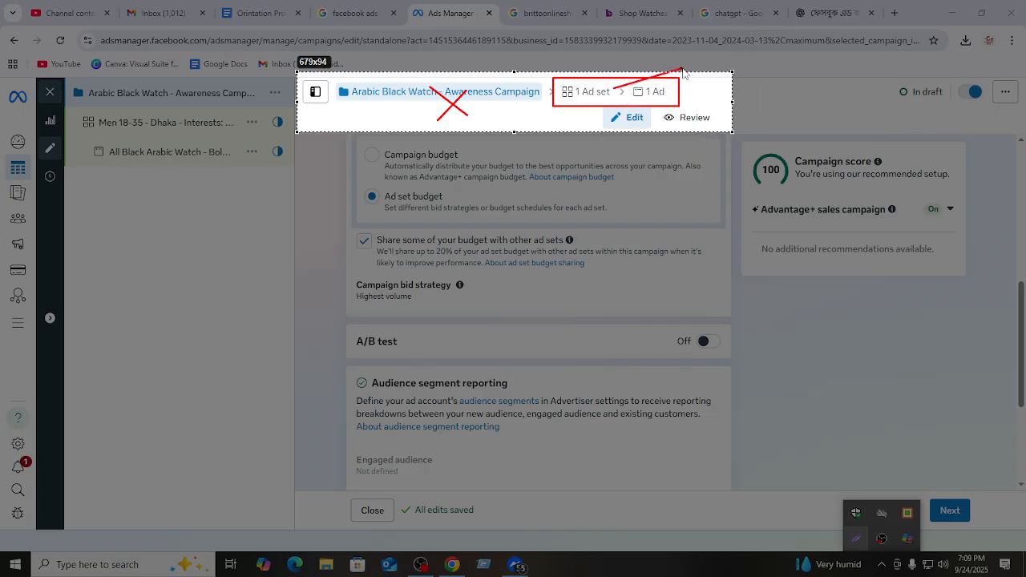
left_click_drag(608, 79, 614, 88)
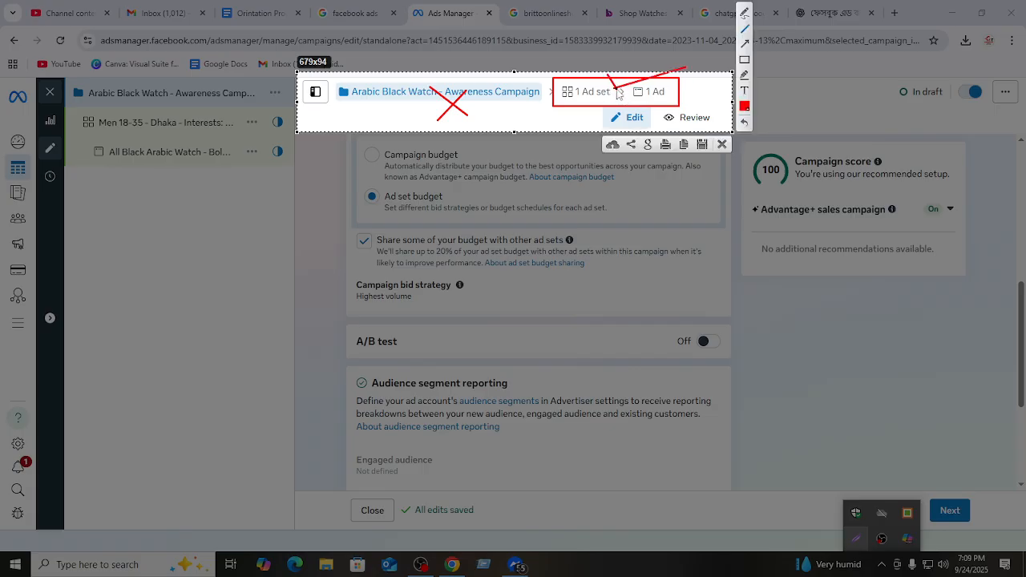
left_click(721, 145)
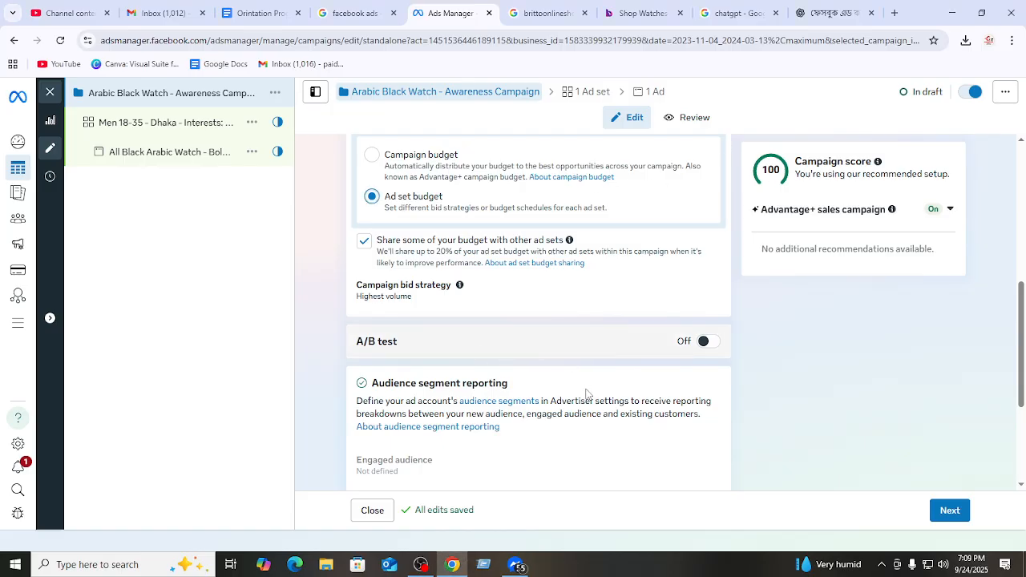
- Check the campaign's remaining settings, including the Special Ad Categories options, and continue to the ad set level
scroll(583, 381, "down", 3)
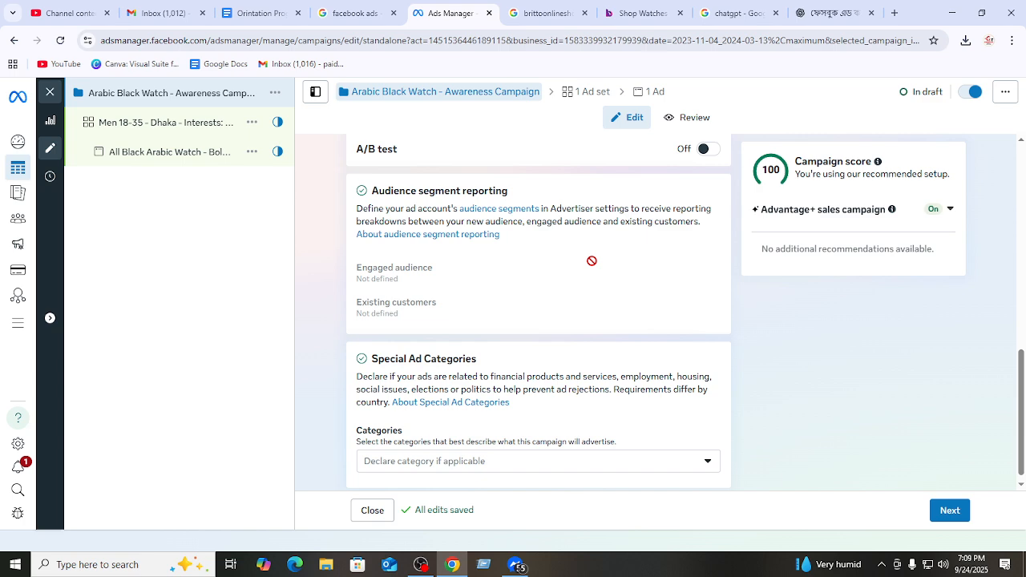
scroll(606, 241, "down", 1)
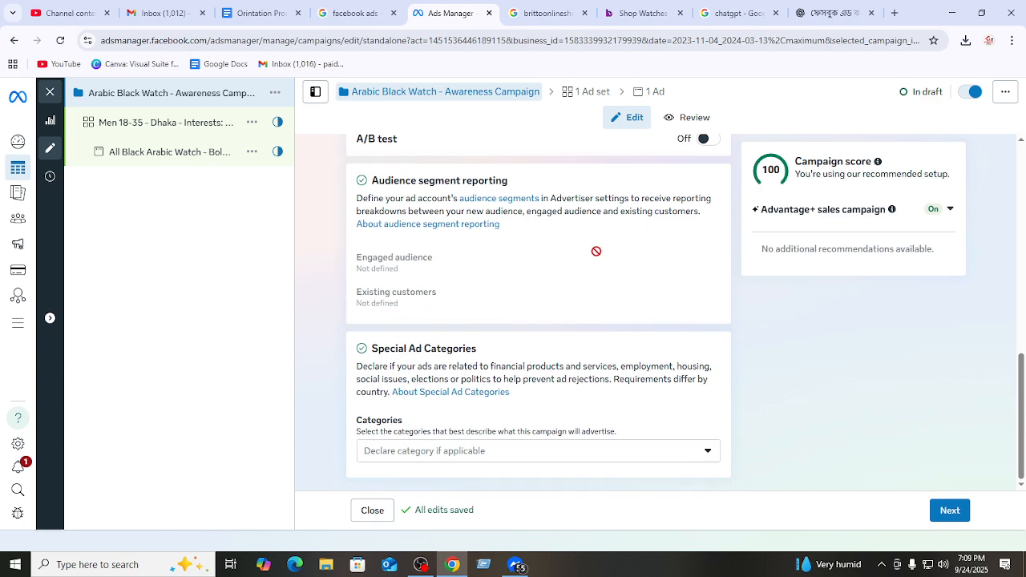
left_click(612, 448)
left_click(784, 433)
scroll(497, 297, "up", 10)
scroll(505, 294, "up", 1)
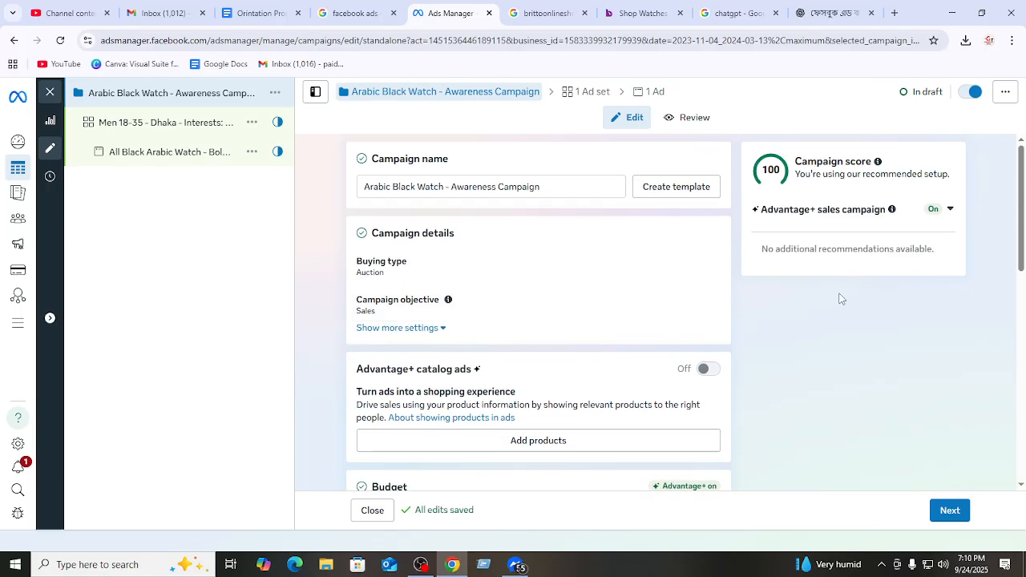
left_click(950, 513)
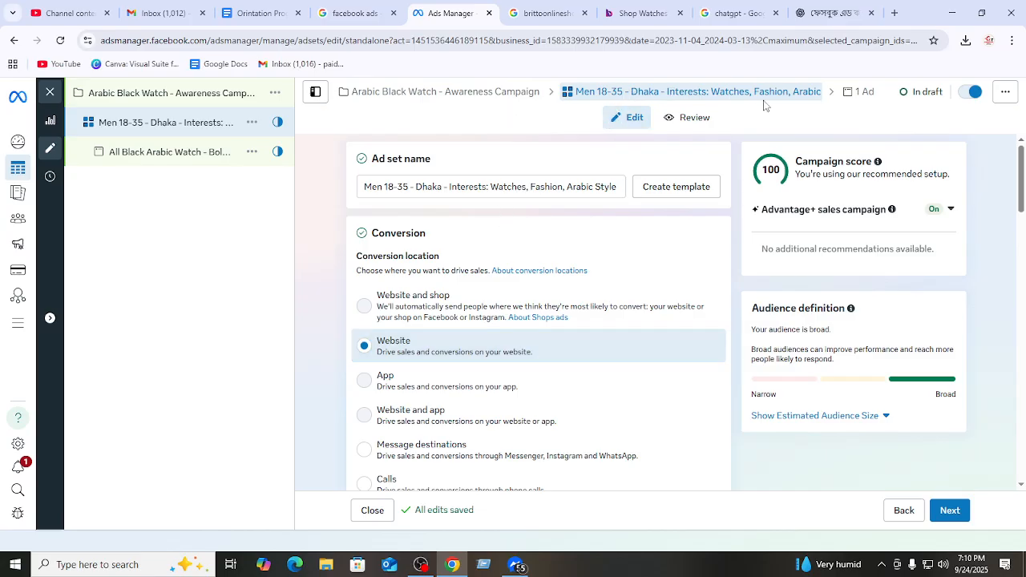
- Select Job Post 10 as the dataset for the ad set's website conversions
scroll(529, 259, "down", 6)
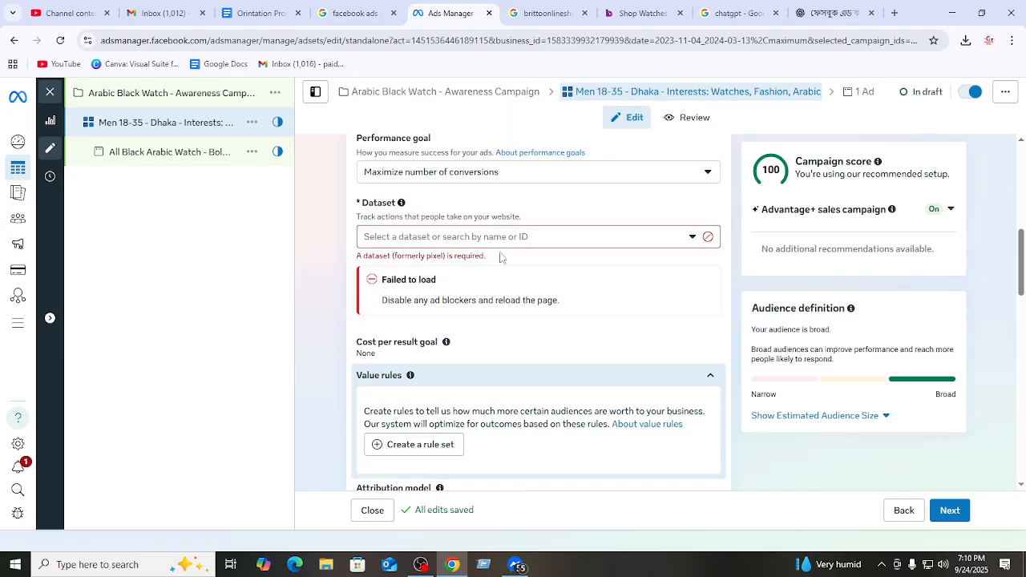
left_click(594, 243)
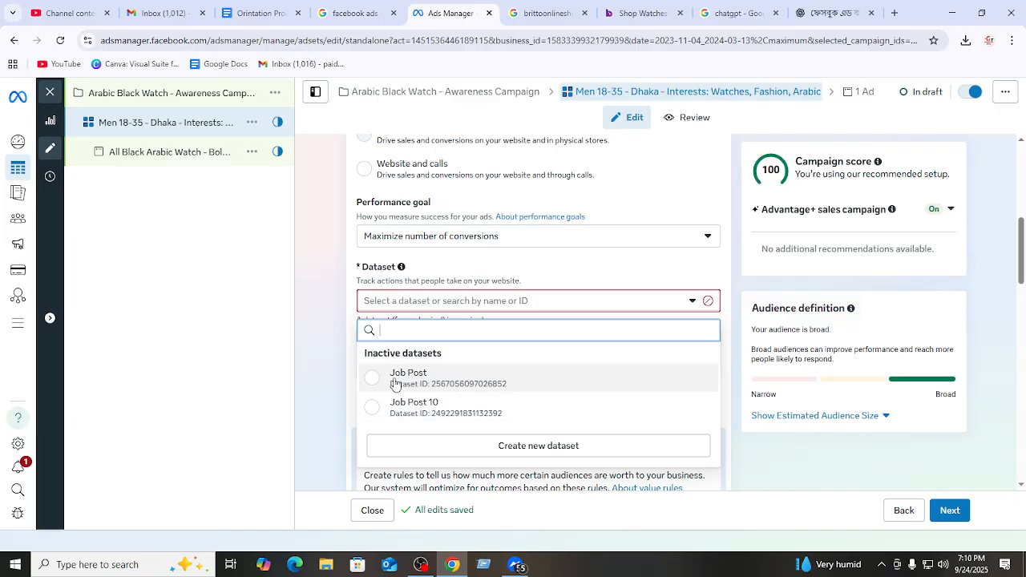
left_click(731, 273)
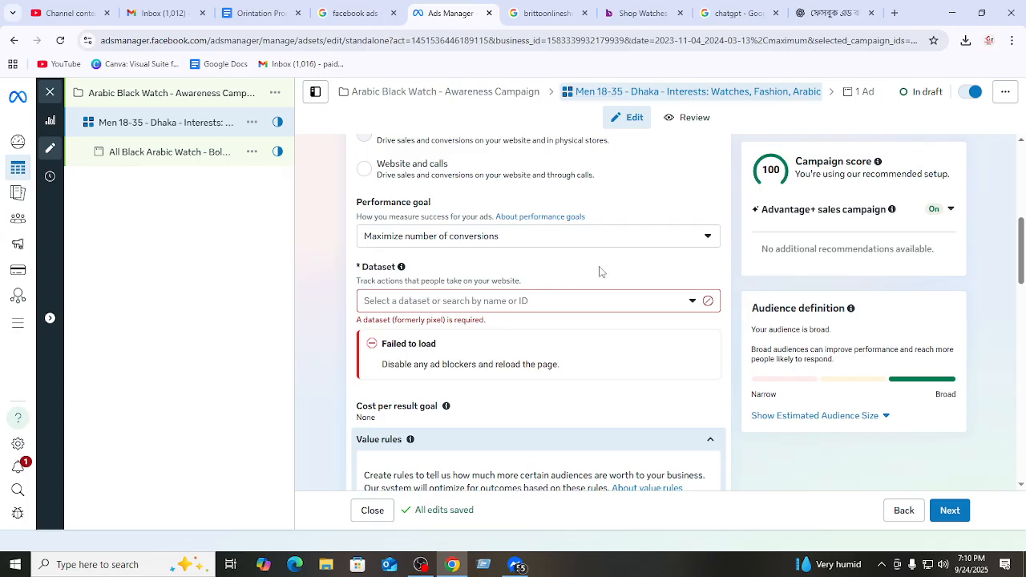
left_click(693, 301)
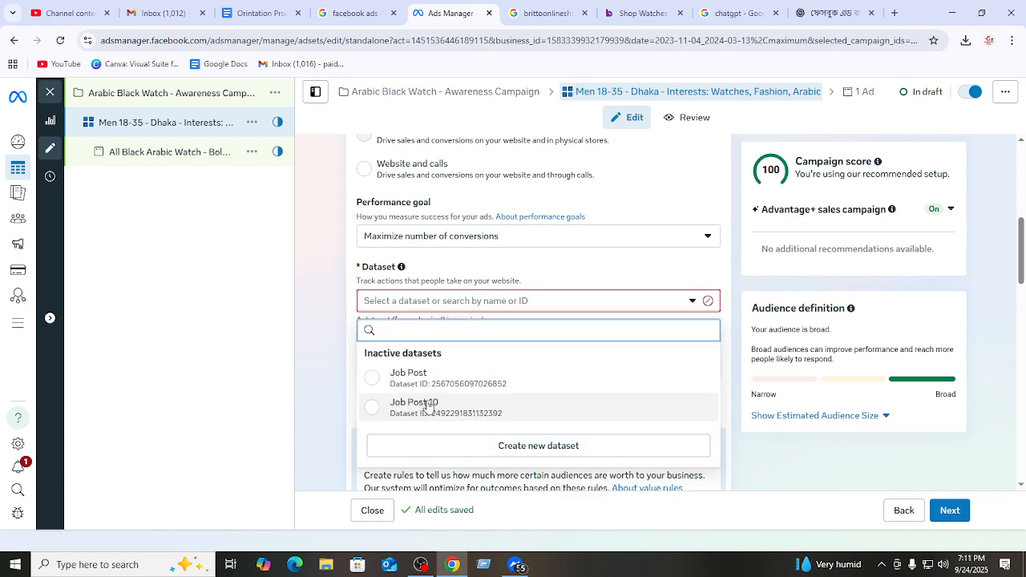
left_click(489, 414)
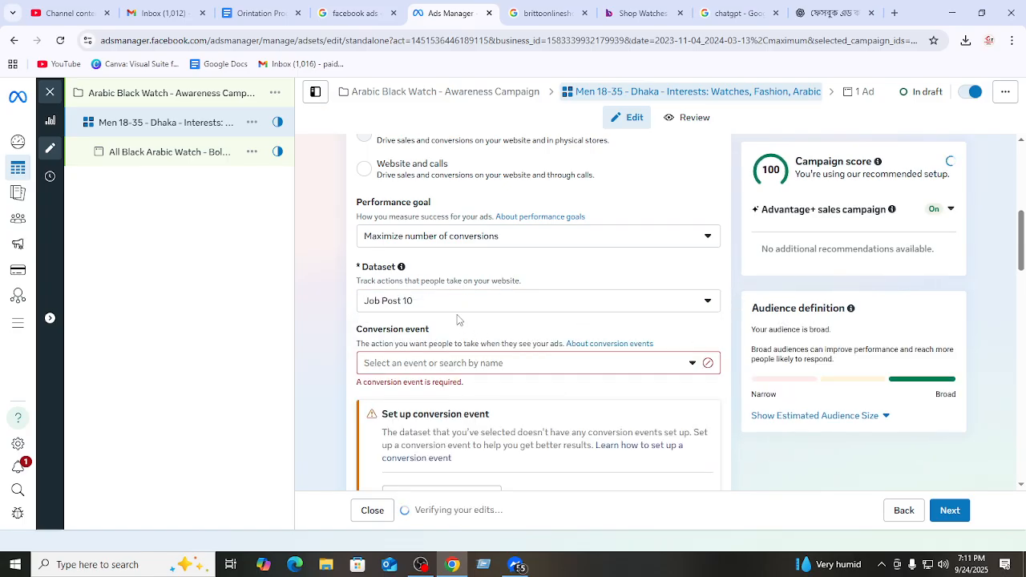
- Set the ad set's conversion event to Add to cart
left_click(507, 363)
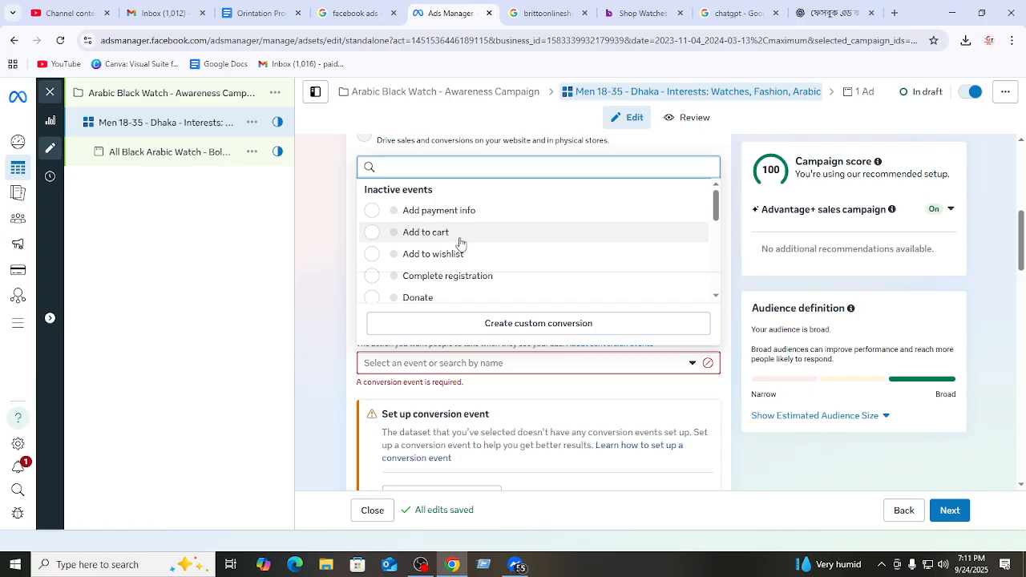
mouse_move(466, 240)
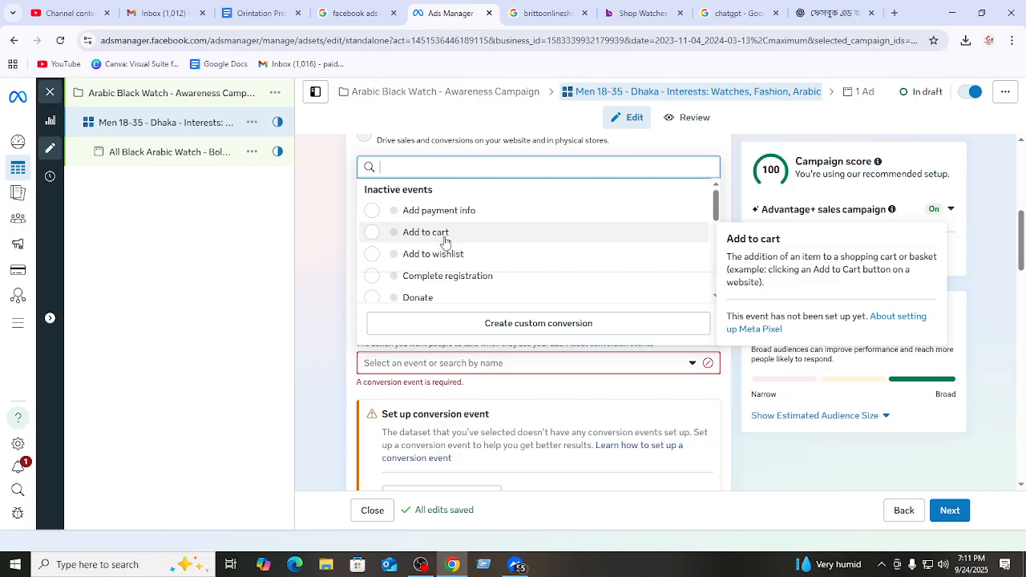
left_click(453, 240)
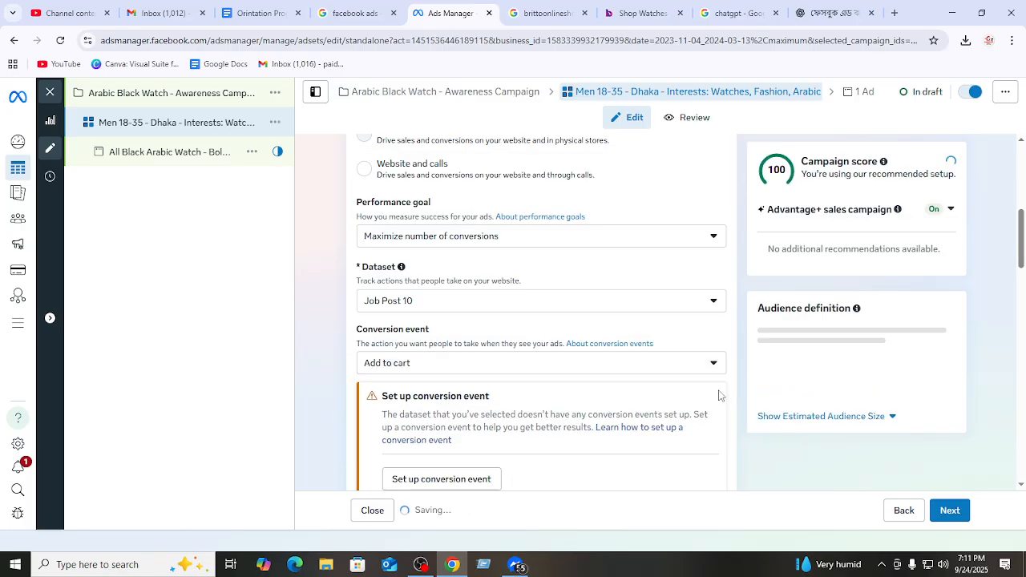
- Collapse the value rules section and set the ad set's daily budget to $5.00
scroll(433, 397, "down", 2)
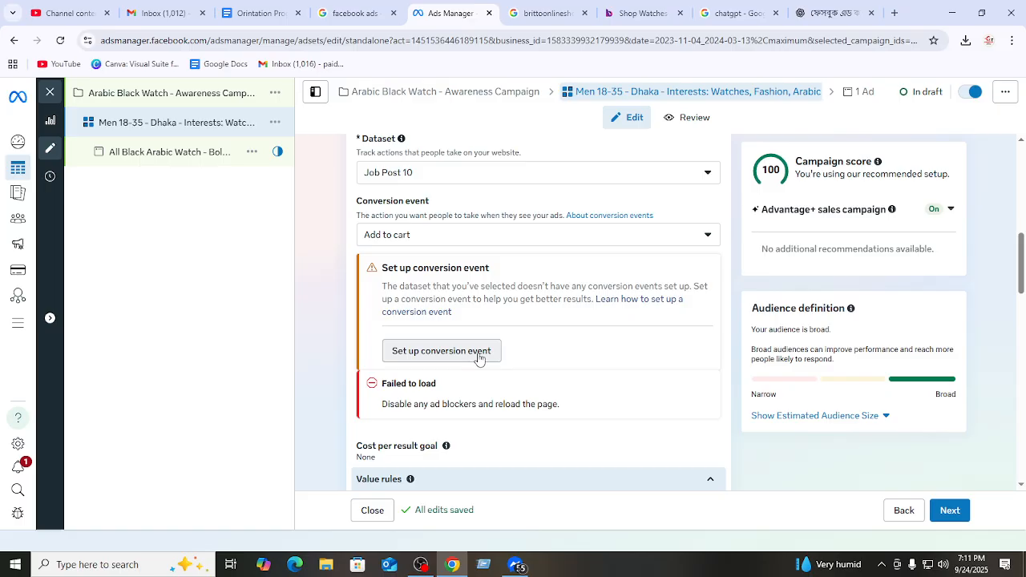
scroll(521, 357, "down", 3)
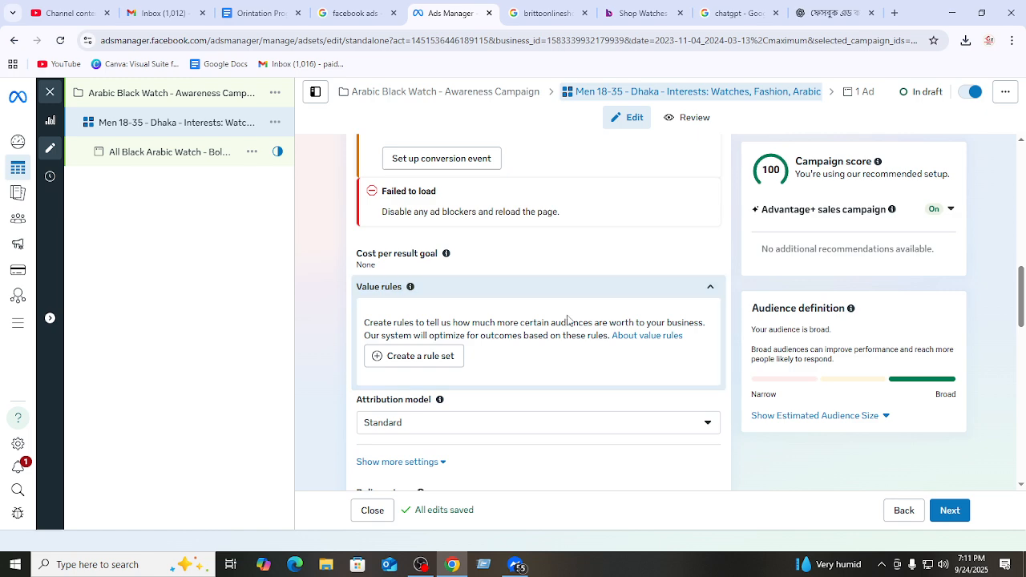
left_click(712, 288)
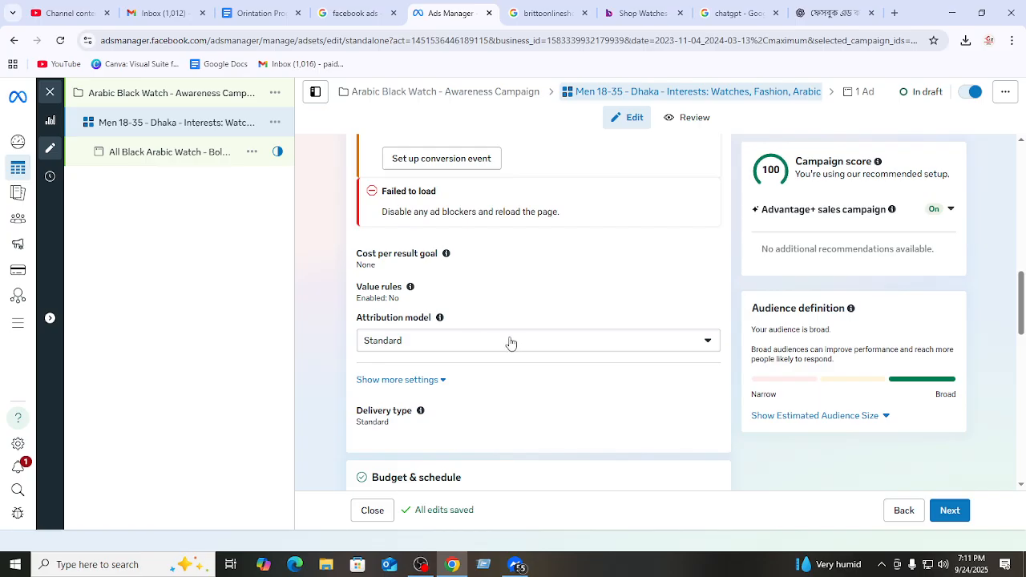
scroll(543, 355, "down", 2)
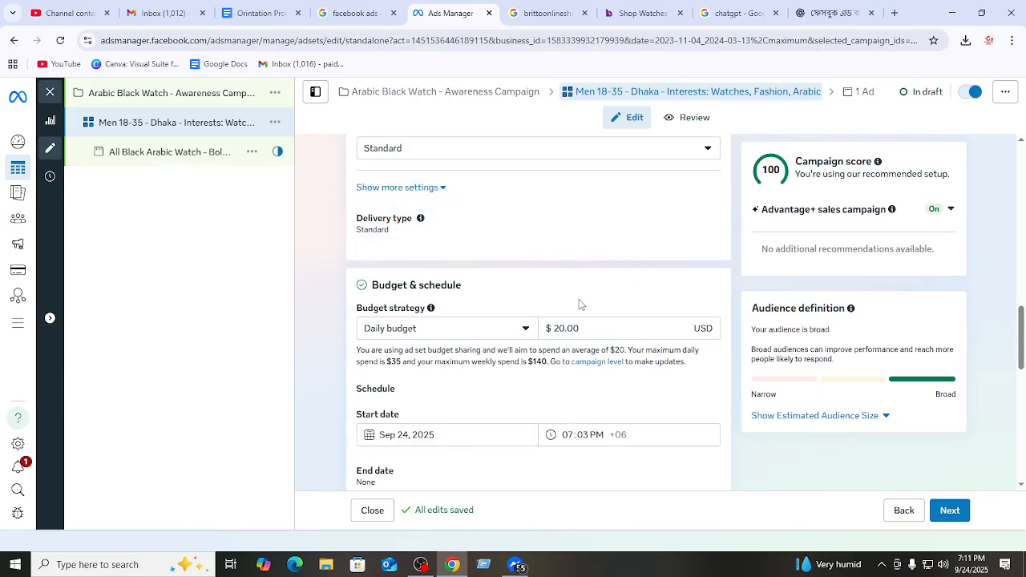
scroll(437, 319, "down", 2)
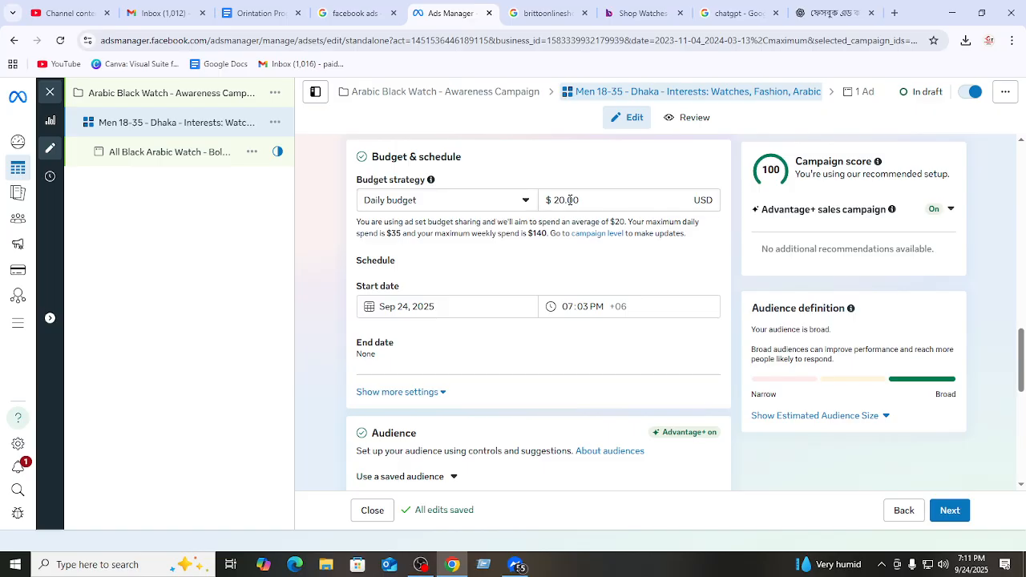
left_click(565, 199)
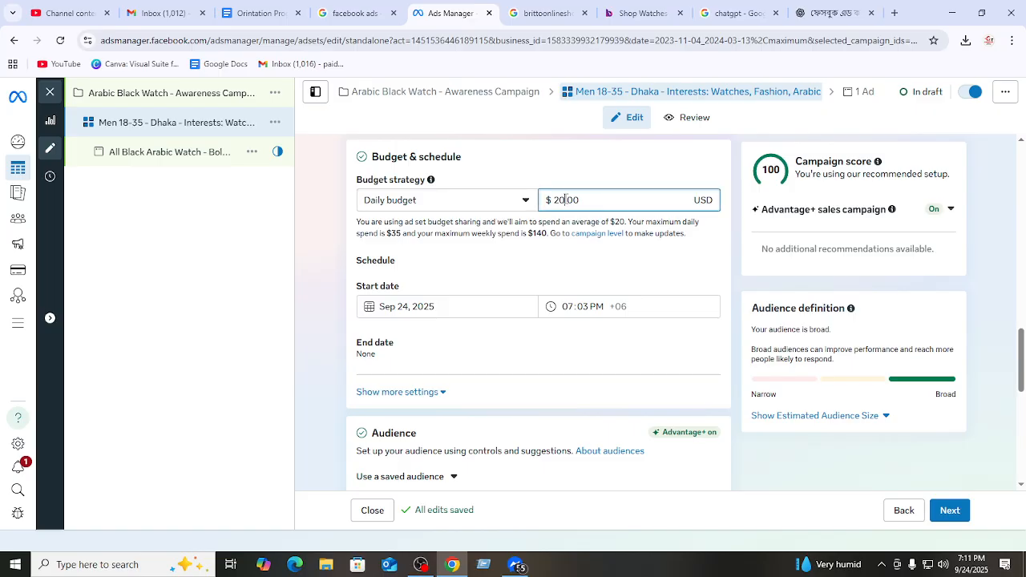
key("BackSpace")
key("BackSpace")
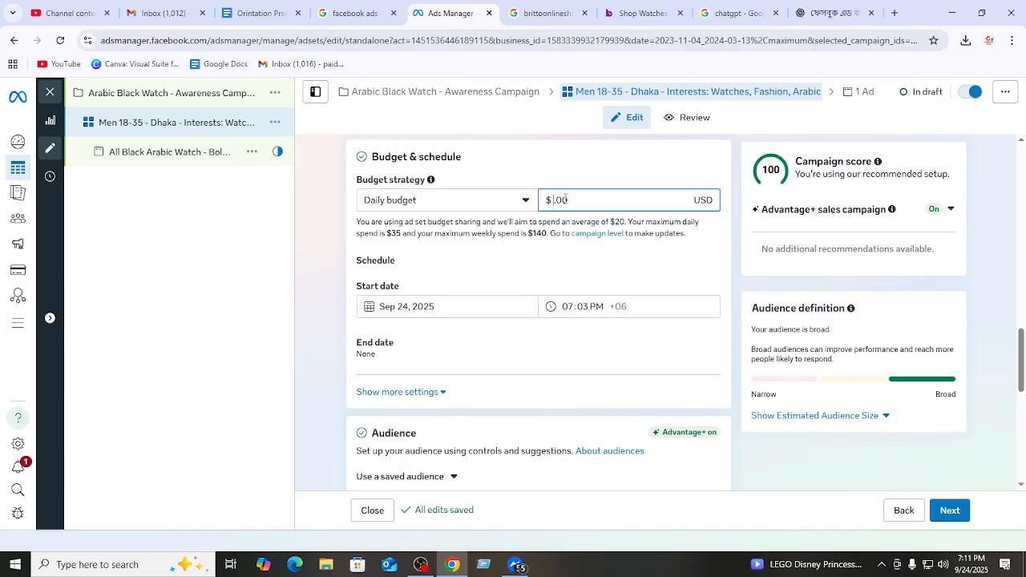
type("5")
left_click(716, 252)
- Check the ad set's end date and the additional budget scheduling options
scroll(394, 320, "down", 1)
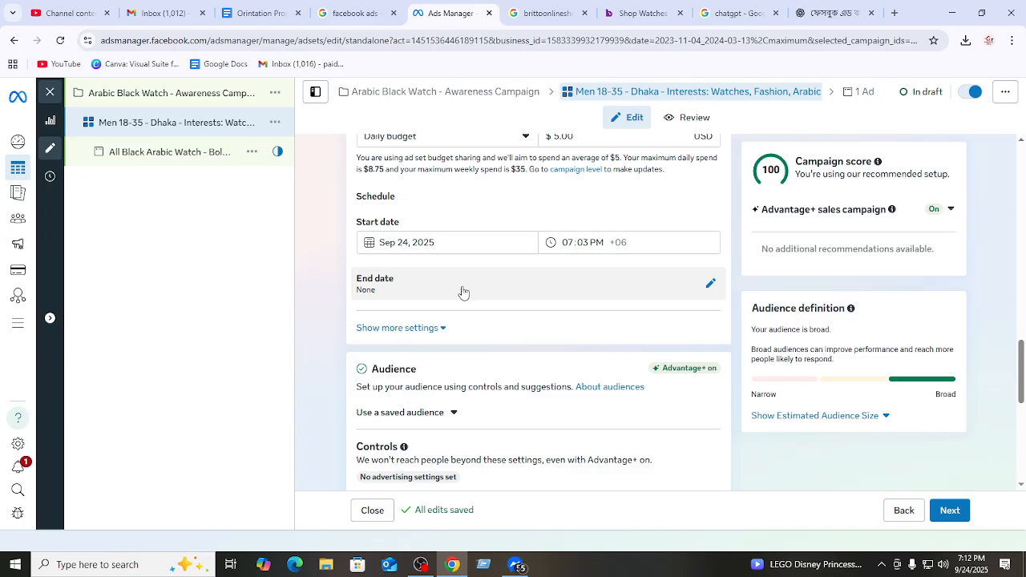
scroll(598, 293, "down", 2)
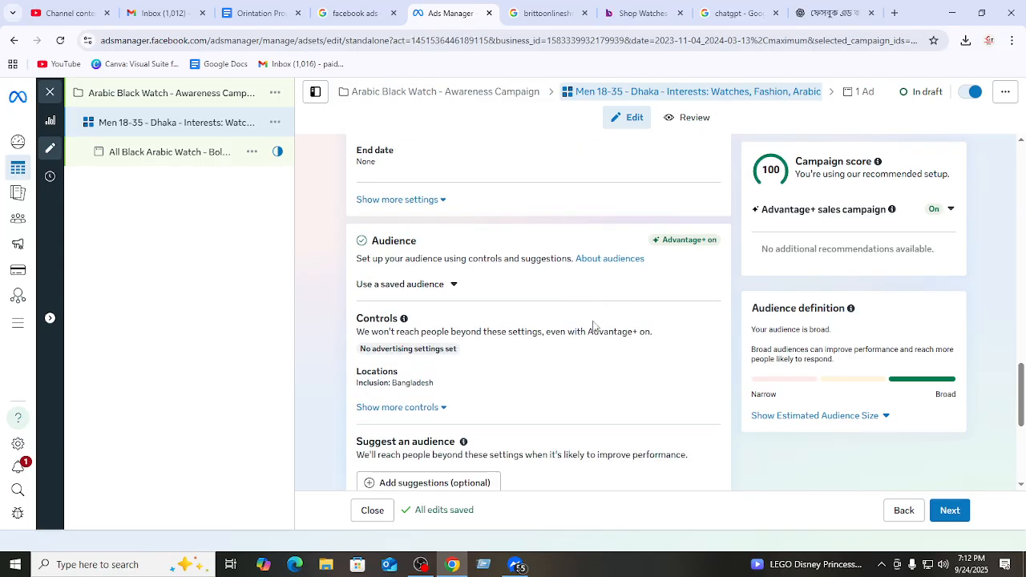
scroll(509, 357, "down", 1)
scroll(514, 364, "up", 2)
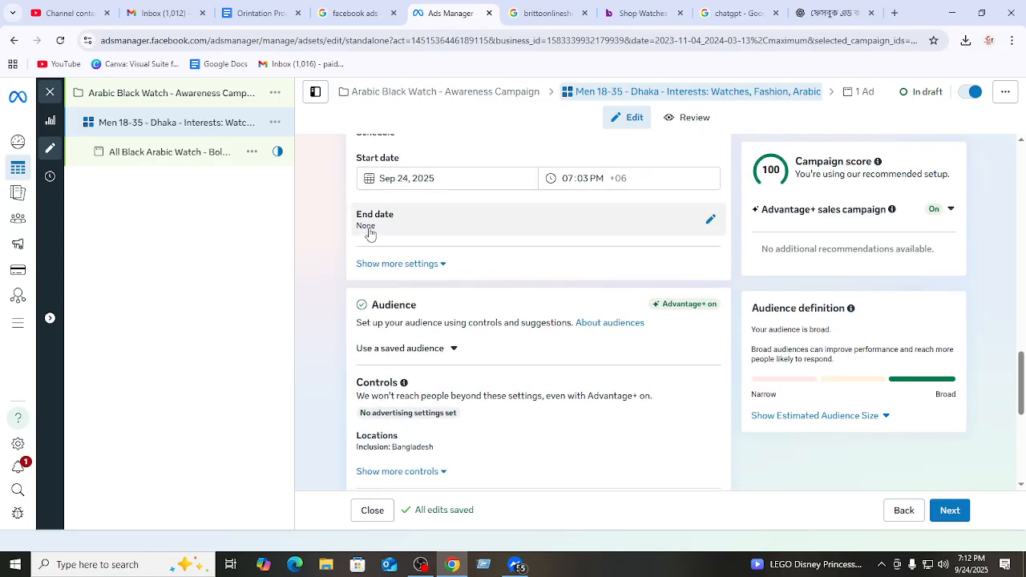
left_click(445, 268)
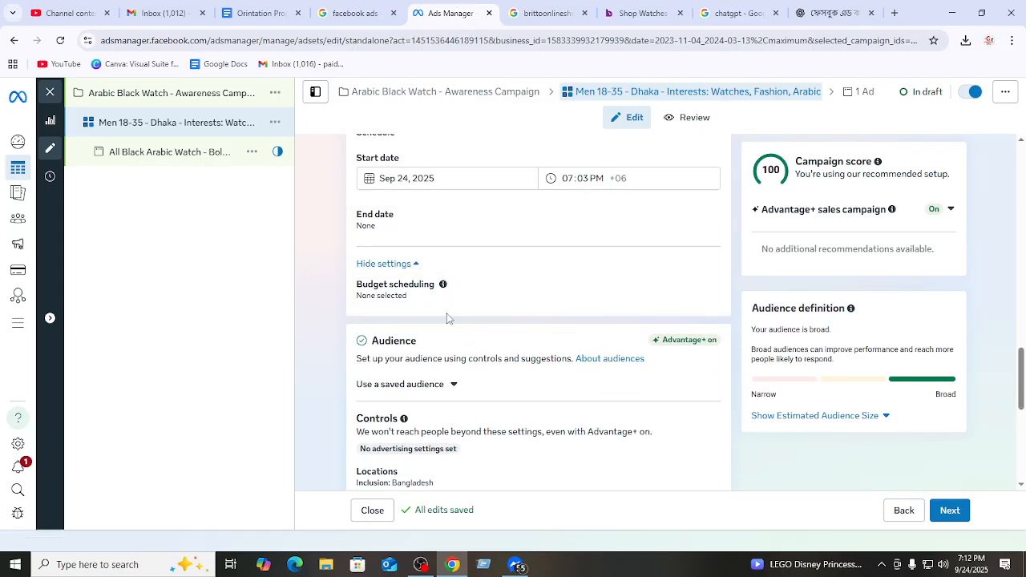
left_click(710, 287)
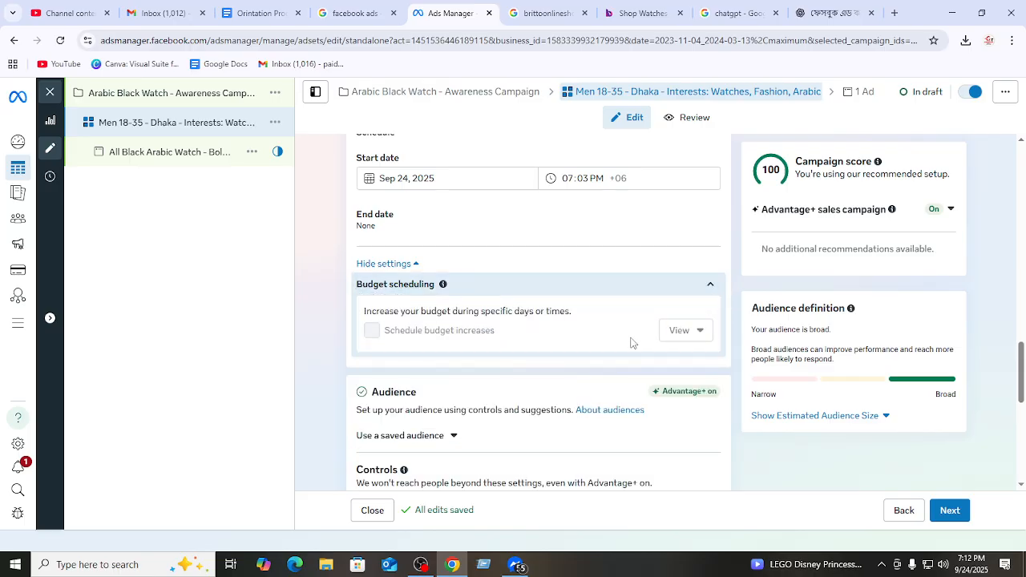
left_click(712, 287)
- Review the audience controls, expand the location settings, and clear the started location search
scroll(489, 385, "down", 2)
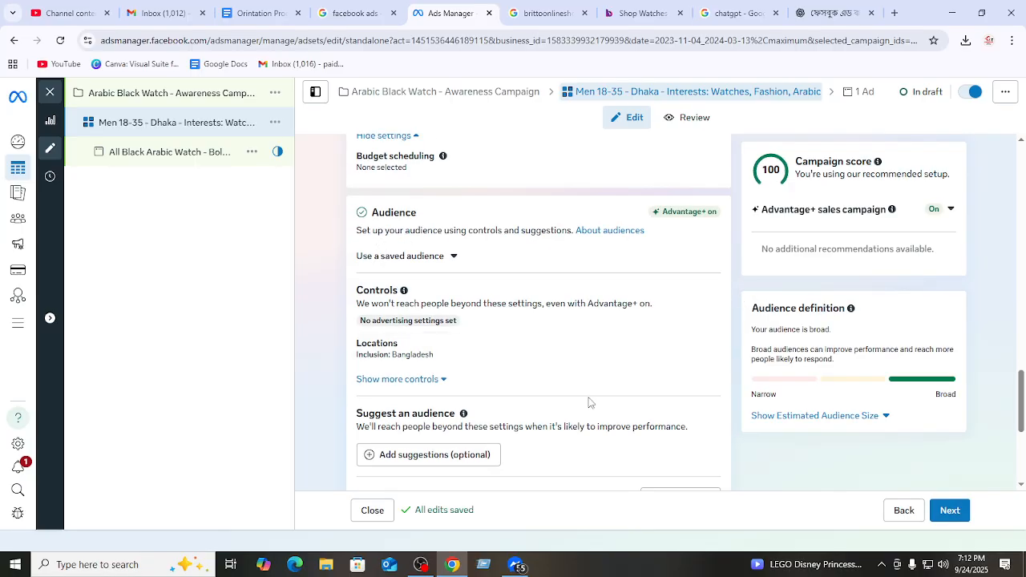
scroll(591, 401, "down", 2)
scroll(481, 357, "up", 2)
scroll(703, 356, "down", 1)
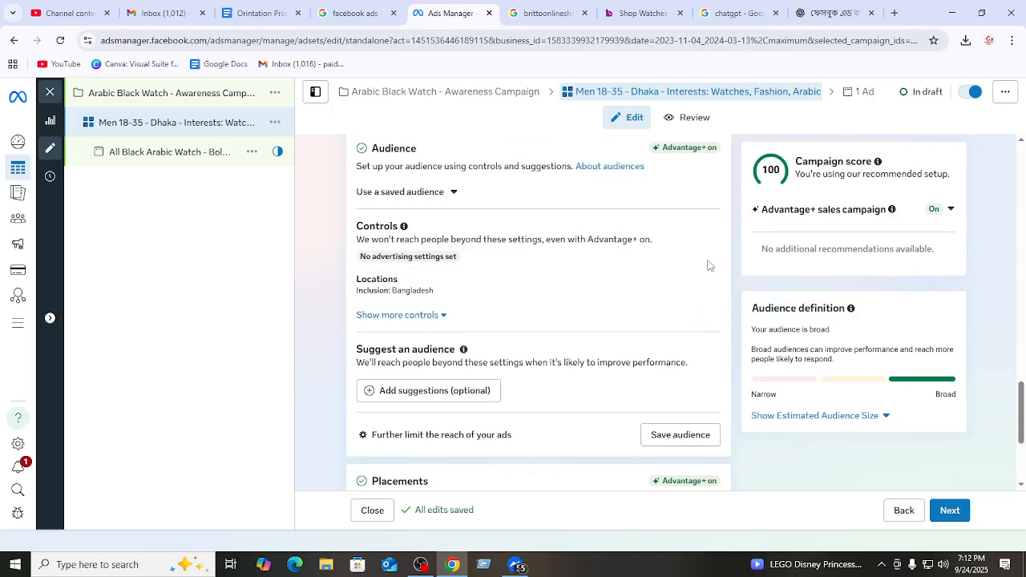
left_click(707, 287)
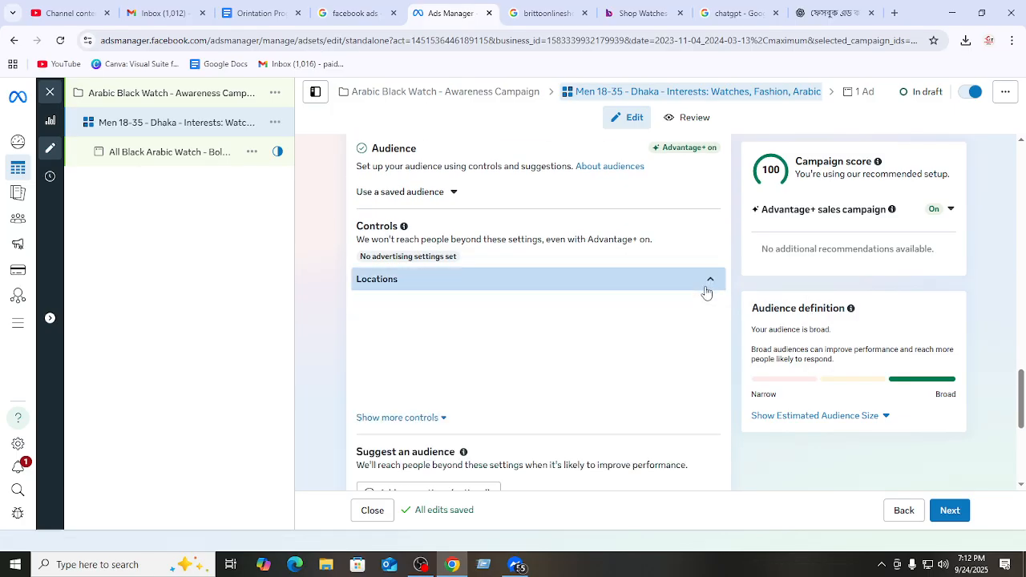
left_click(486, 392)
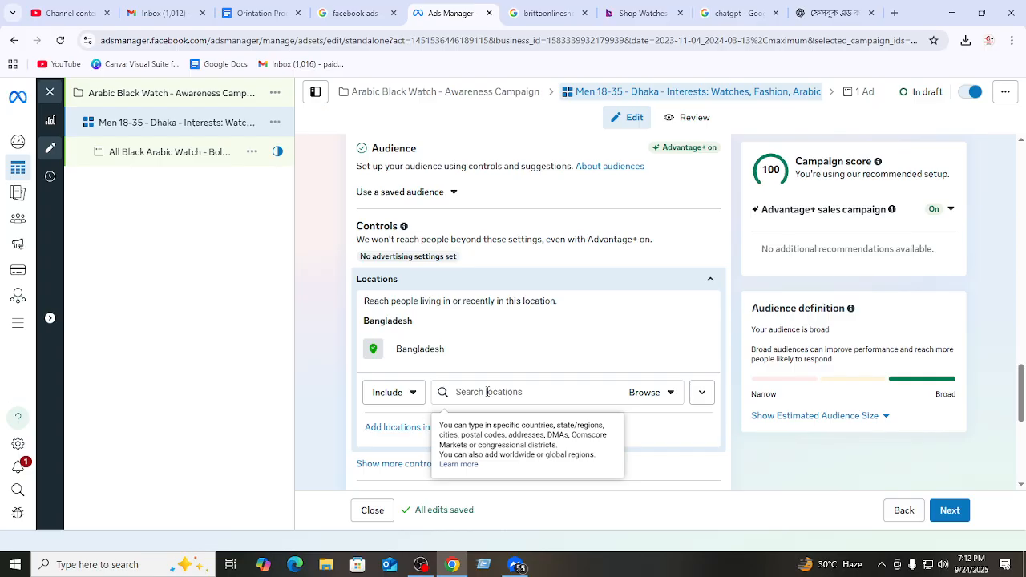
type("d")
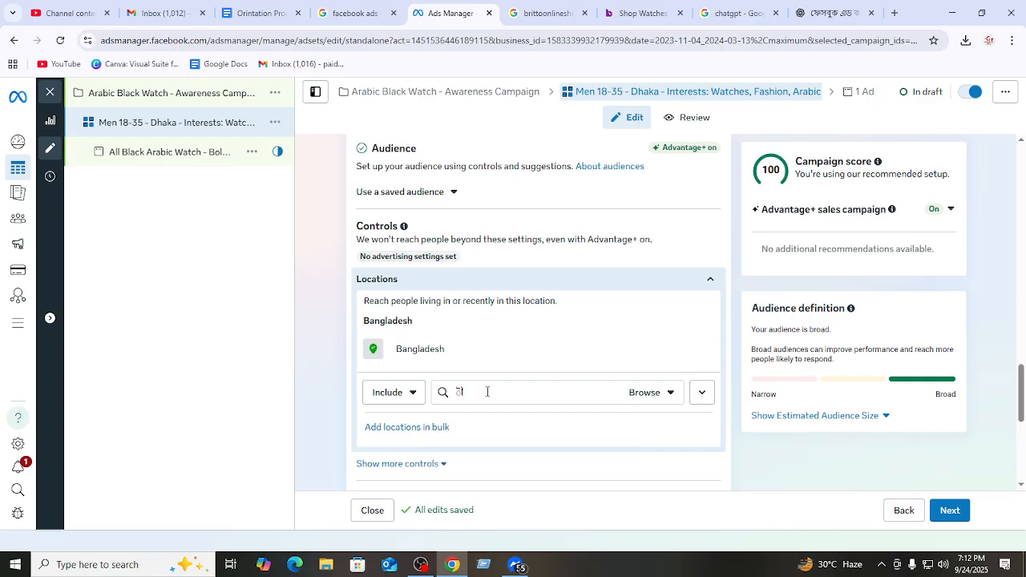
key("BackSpace")
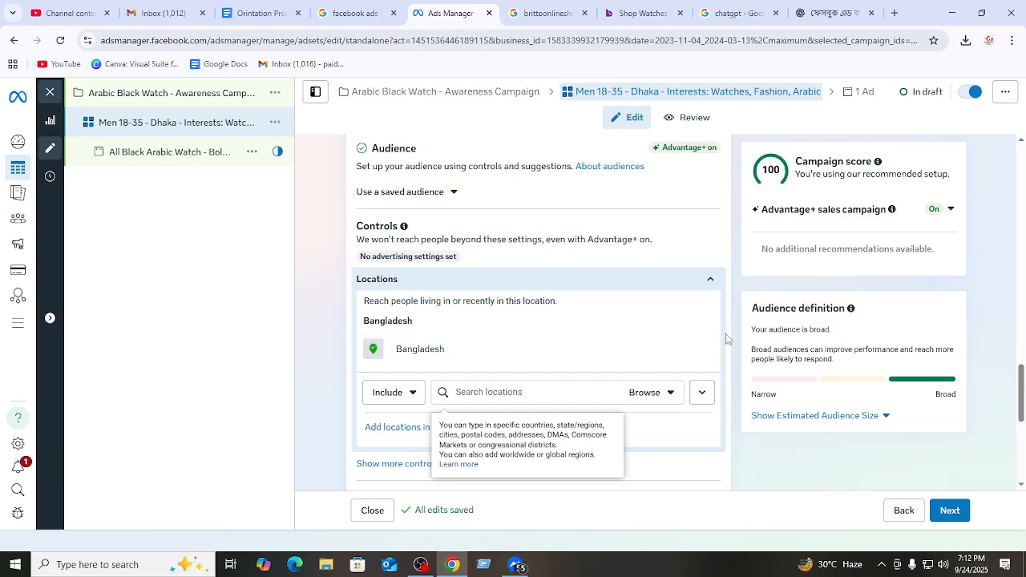
- Open the option to save the audience and replace its name with "All Black Arabic Watch - Bold Minimal Style"
scroll(687, 344, "down", 3)
left_click(681, 327)
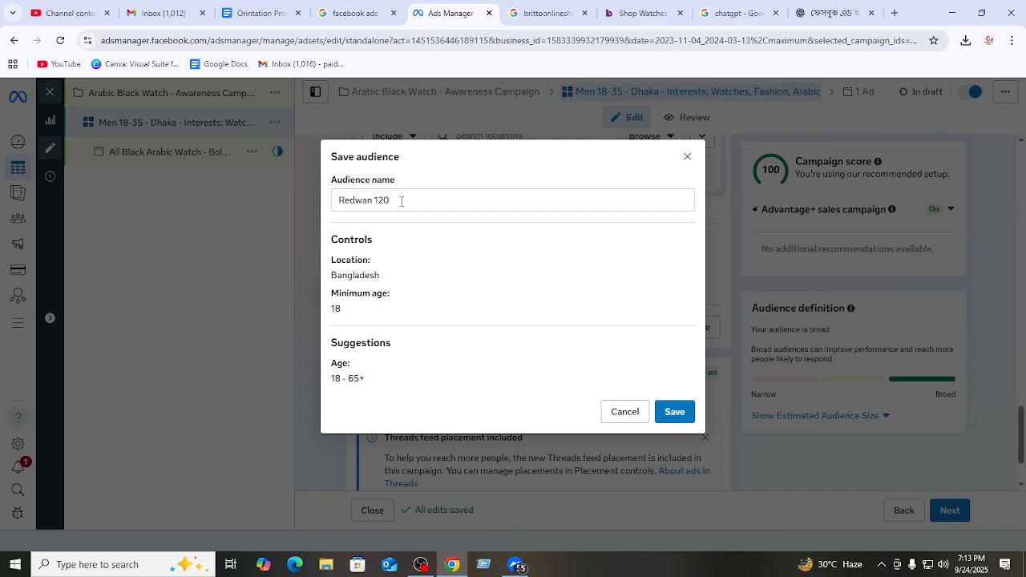
left_click_drag(401, 200, 205, 210)
key("Left")
type("র")
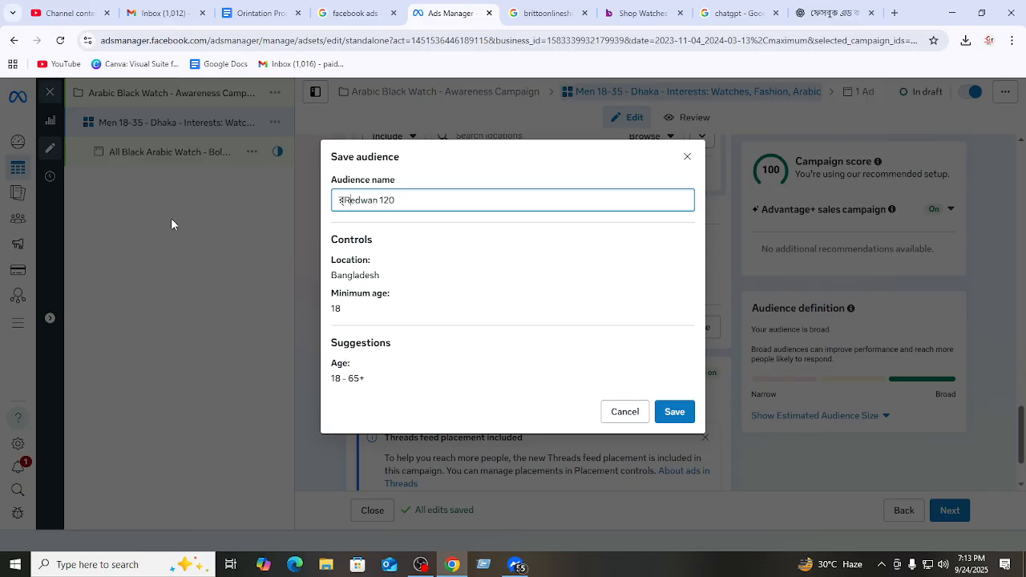
key("BackSpace")
key("Delete")
key("ctrl+a")
key("BackSpace")
type("All Black Arabic Watch - Bold Minimal Style")
- Shorten the audience name to "Arabic Watch" and save the audience
left_click(349, 200)
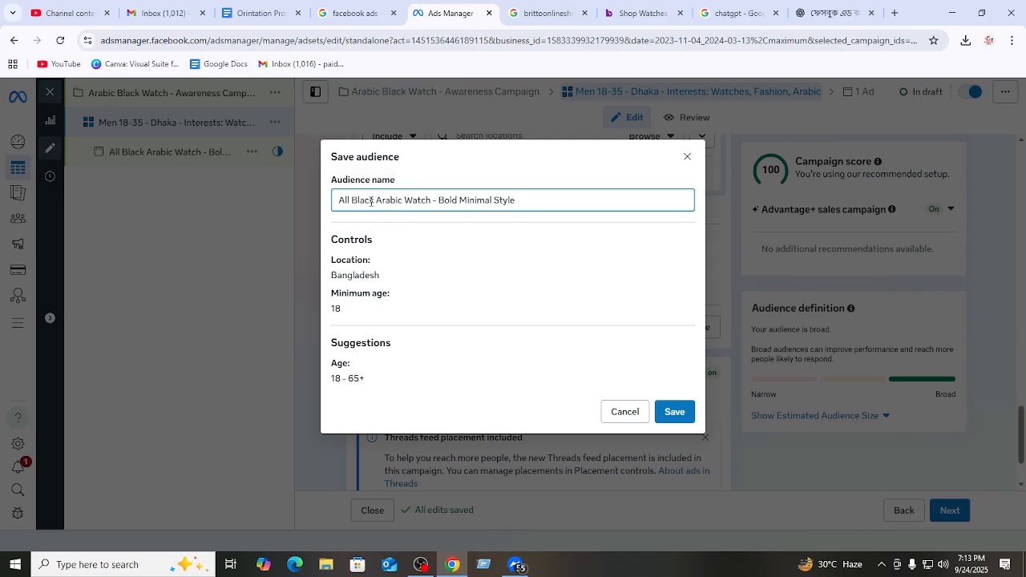
left_click_drag(378, 199, 216, 213)
key("BackSpace")
left_click_drag(393, 200, 504, 202)
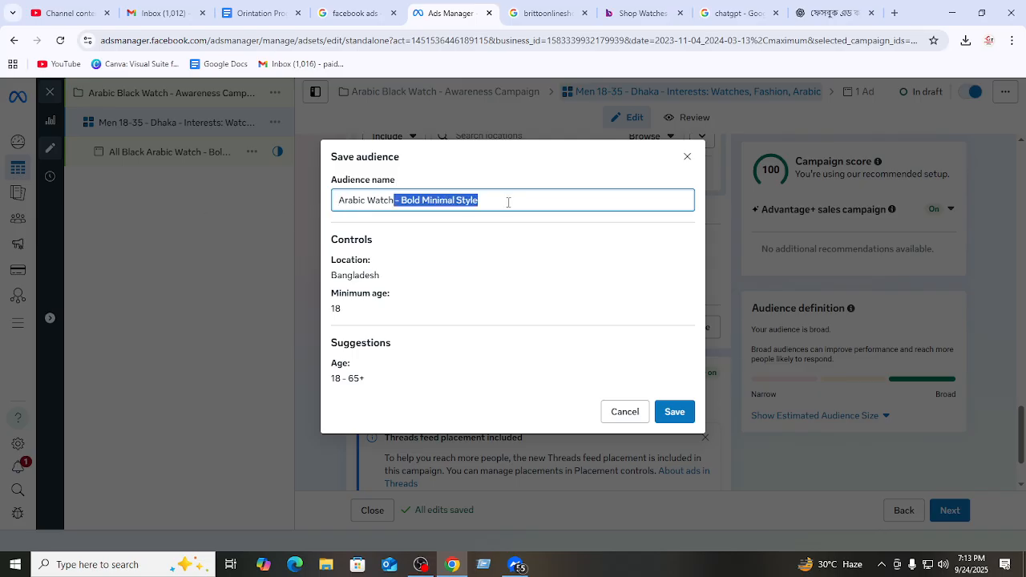
key("BackSpace")
left_click(655, 228)
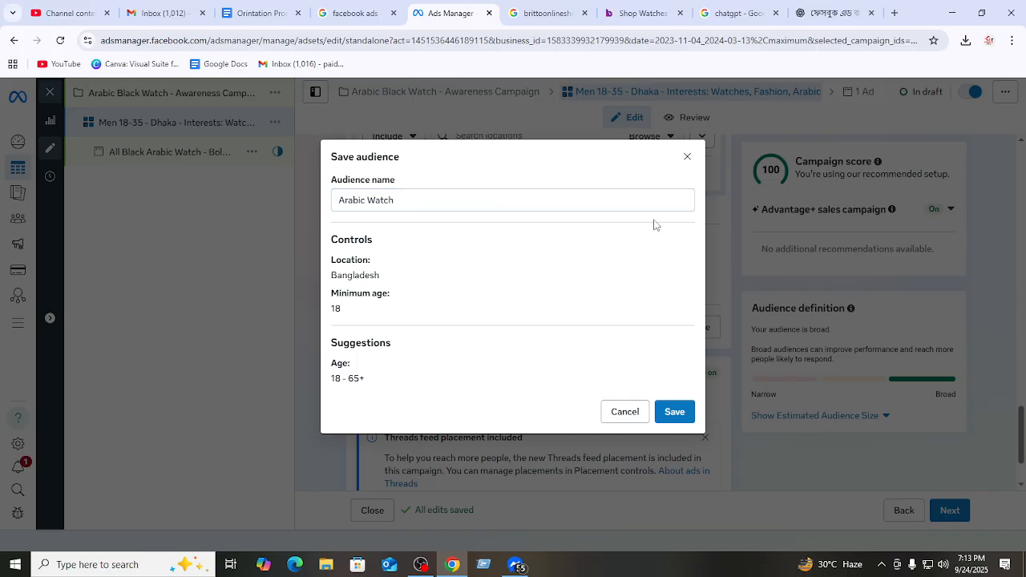
left_click(675, 413)
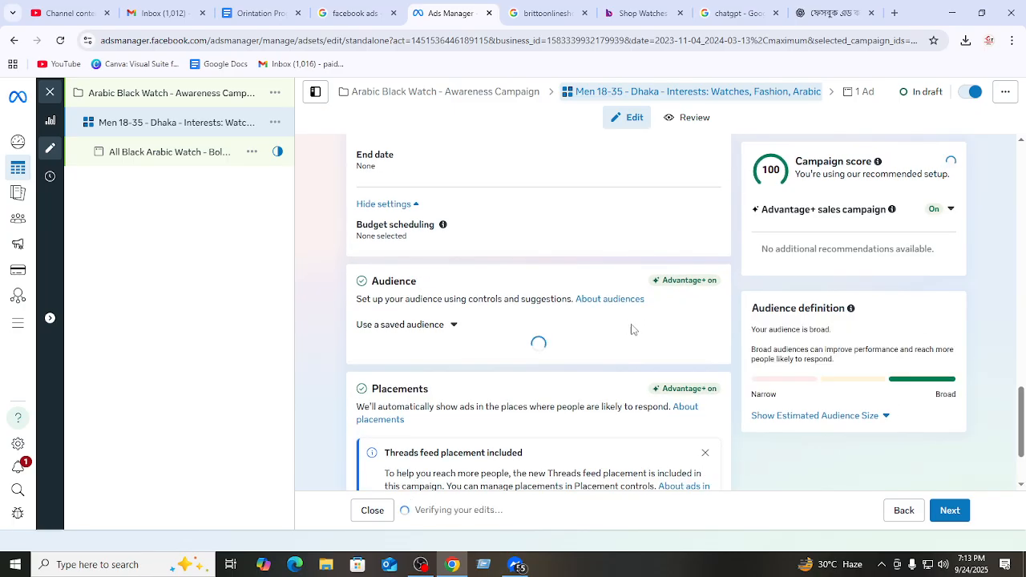
- Open the saved Arabic Watch audience for editing and set its suggested age range to 18–45
scroll(541, 362, "down", 3)
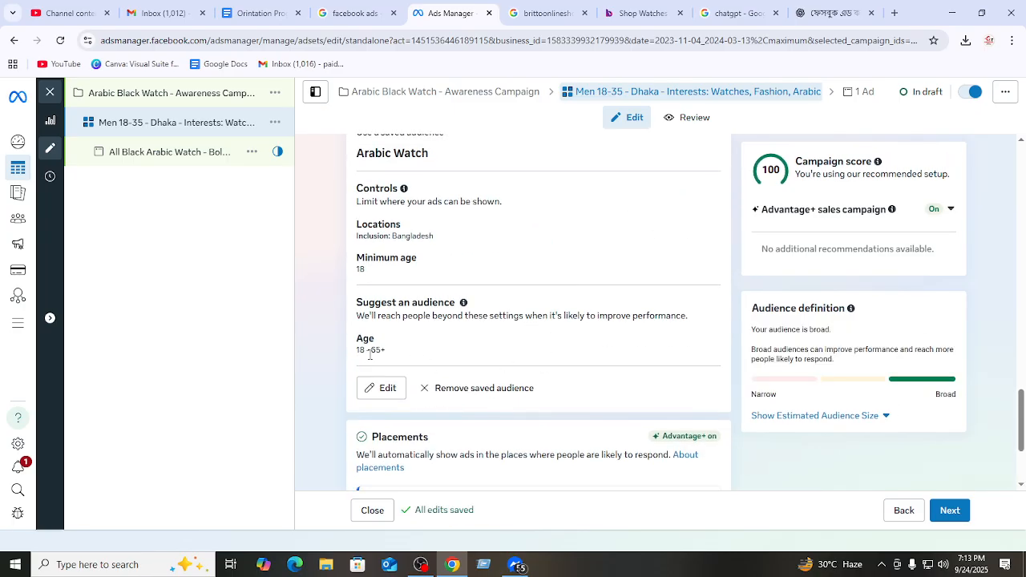
left_click(383, 389)
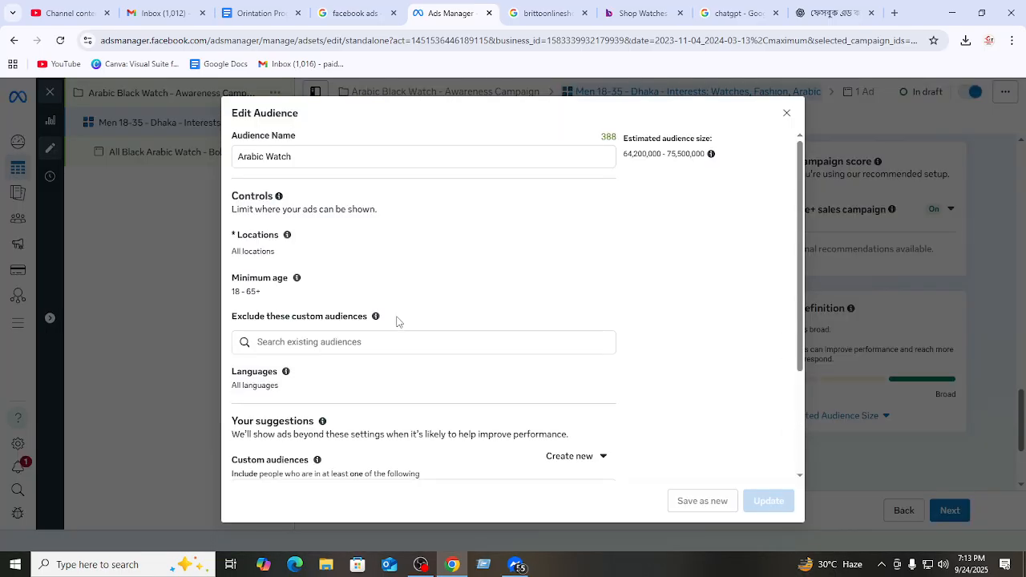
scroll(395, 340, "down", 2)
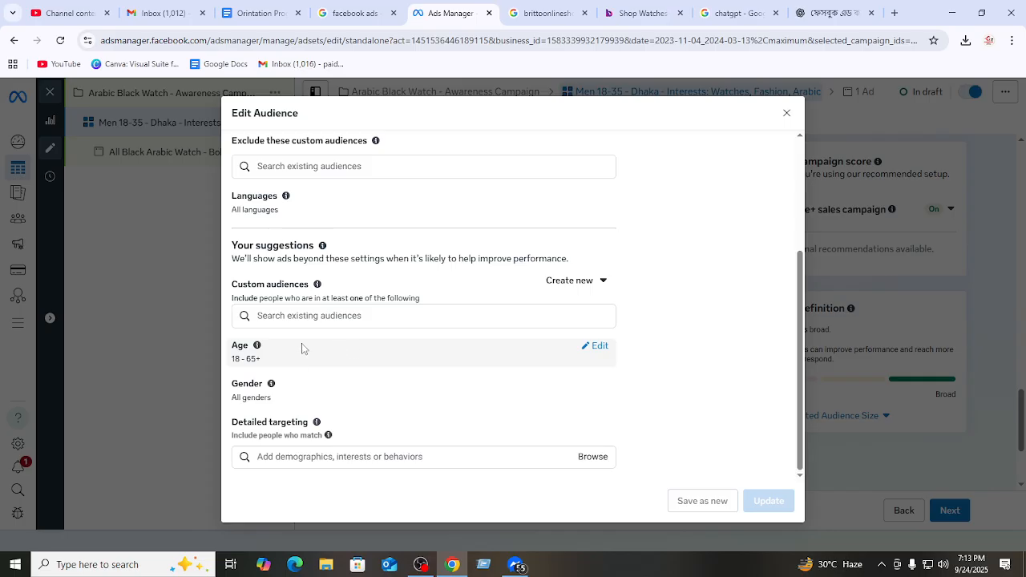
left_click(600, 346)
left_click(349, 367)
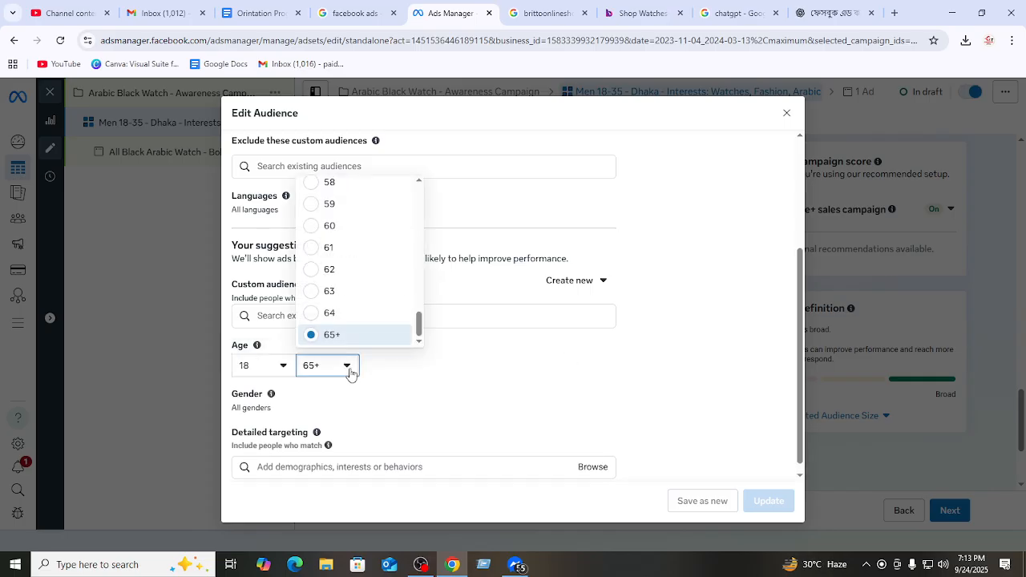
scroll(367, 264, "up", 2)
scroll(369, 268, "up", 3)
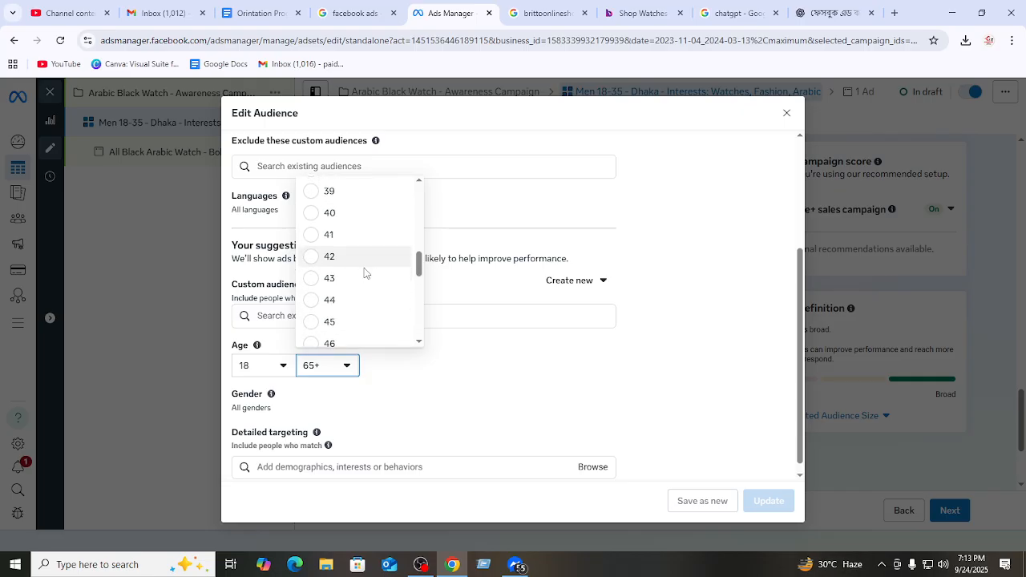
left_click(348, 322)
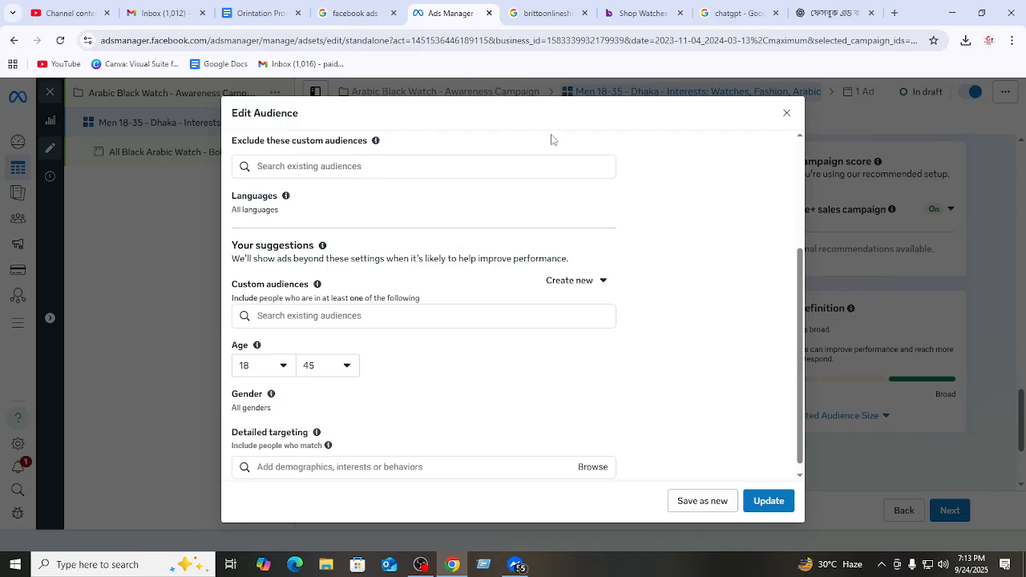
- Switch to ChatGPT and review the campaign plan's targeting, daily budget, creative guidelines and measurement advice
left_click(832, 12)
left_click(550, 258)
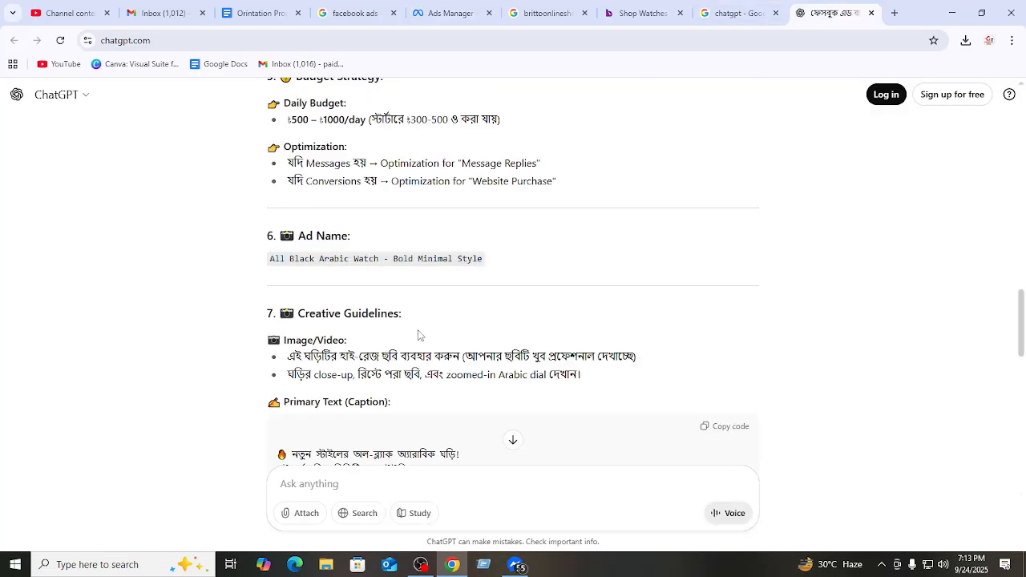
scroll(403, 293, "down", 2)
scroll(403, 293, "down", 5)
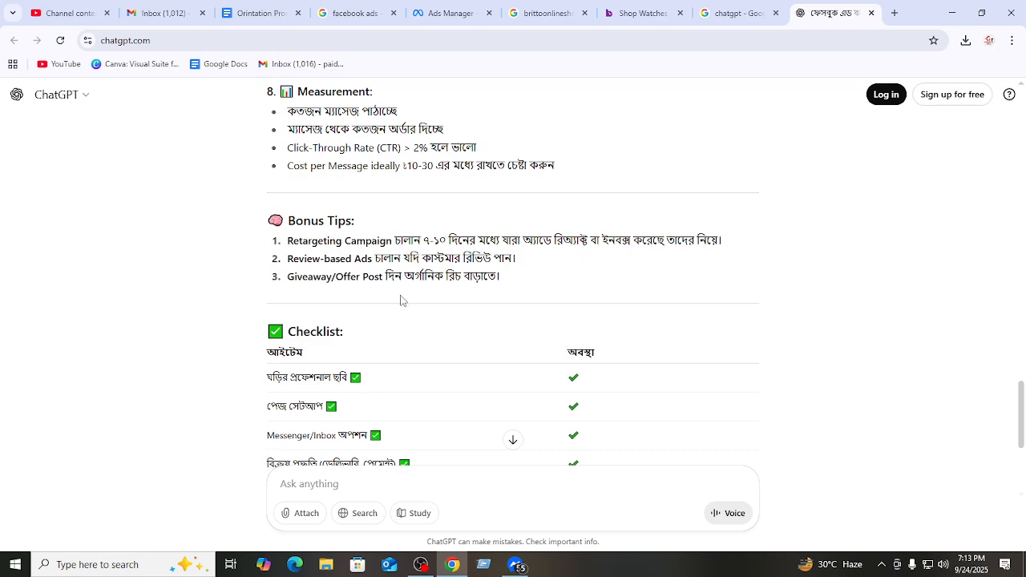
scroll(400, 301, "down", 3)
scroll(401, 301, "up", 12)
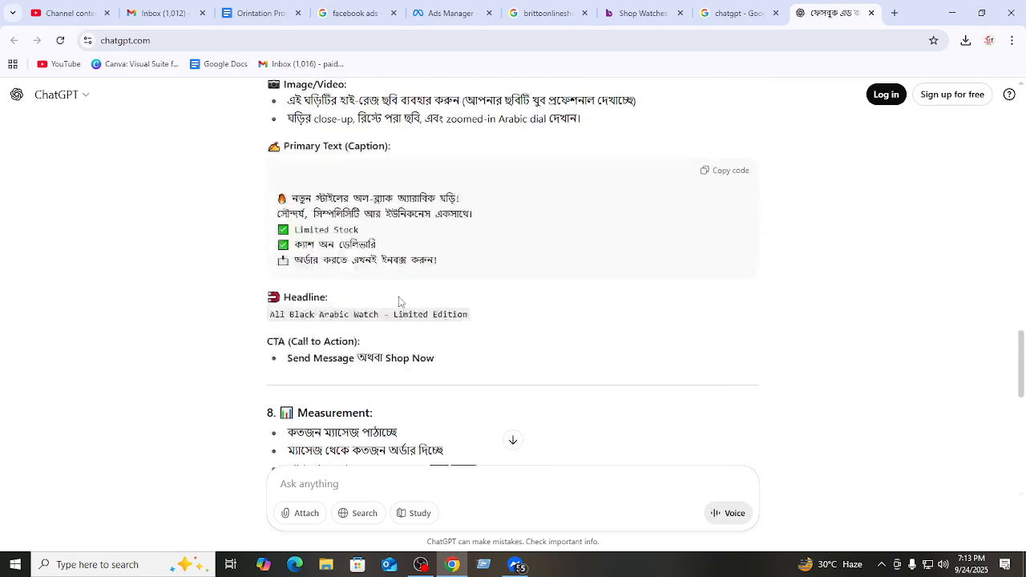
scroll(401, 305, "up", 3)
scroll(401, 309, "down", 3)
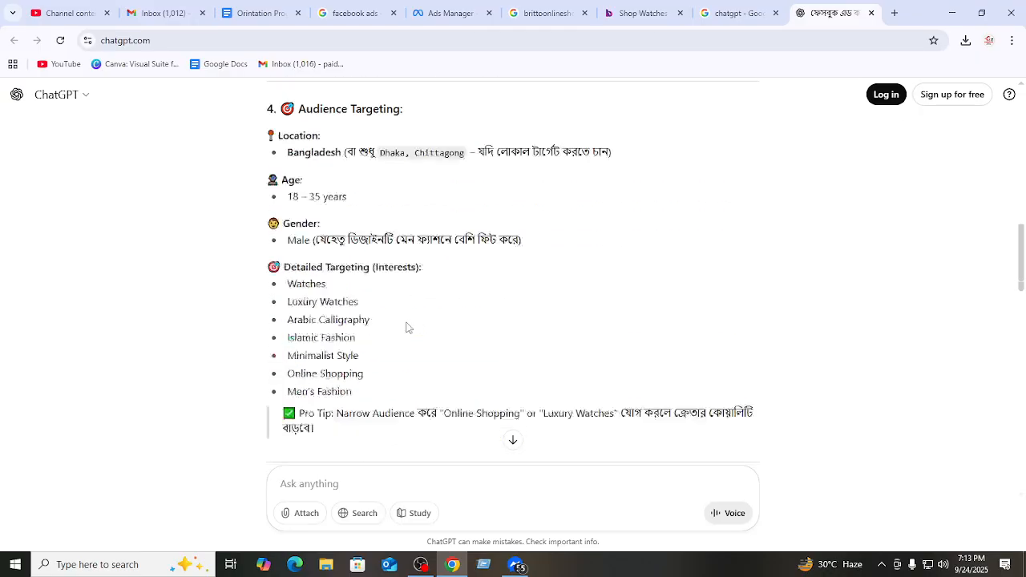
scroll(406, 327, "down", 2)
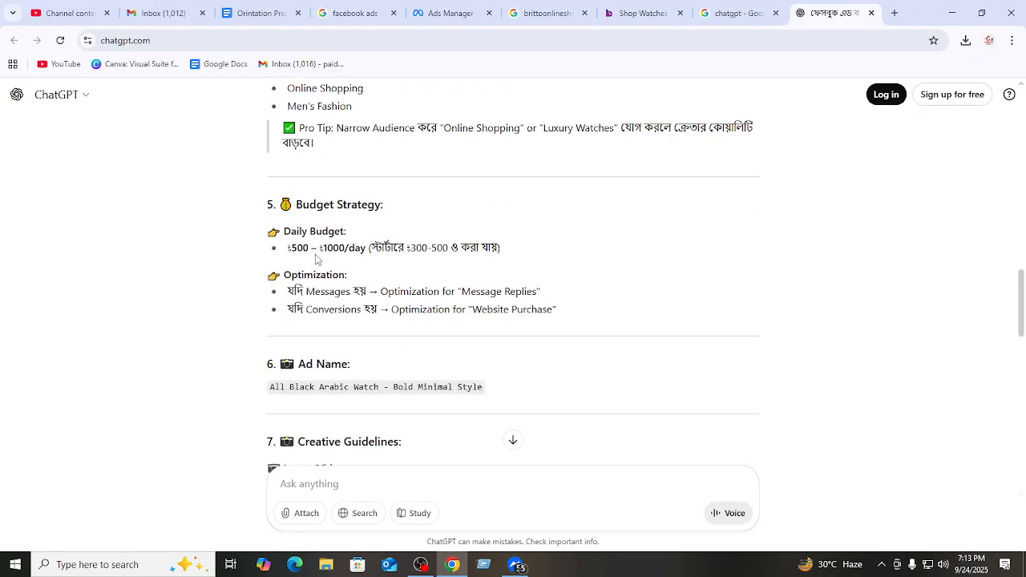
left_click_drag(290, 249, 309, 248)
scroll(396, 254, "down", 7)
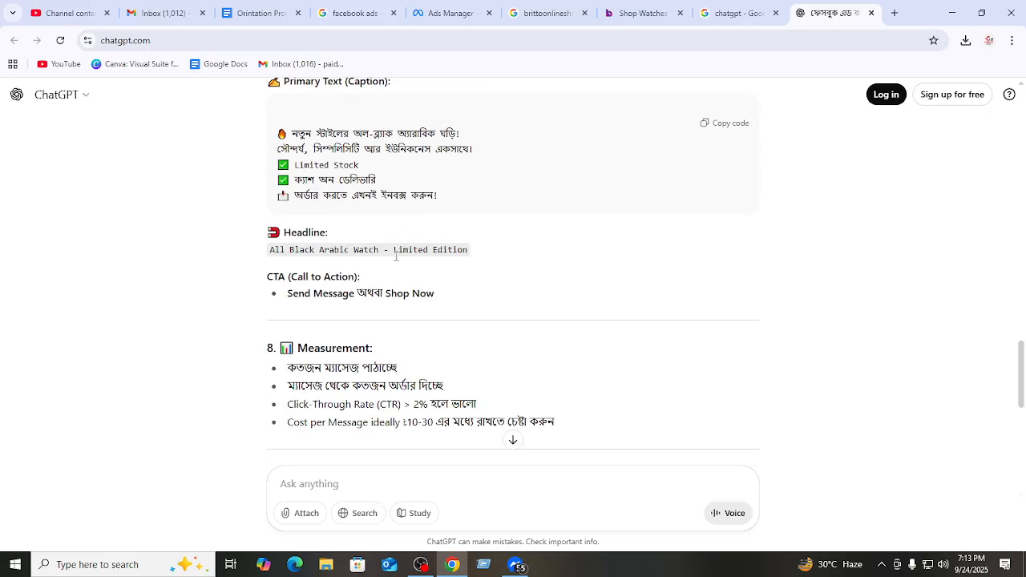
scroll(533, 256, "down", 5)
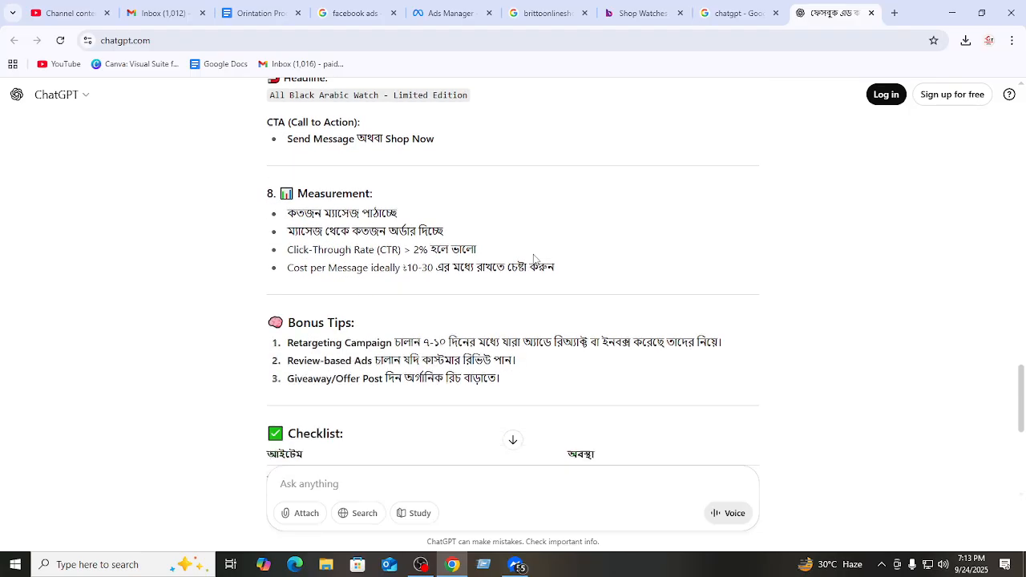
- Check the plan's recommended ad set name and audience location, and look at the watch's product page
scroll(533, 253, "up", 20)
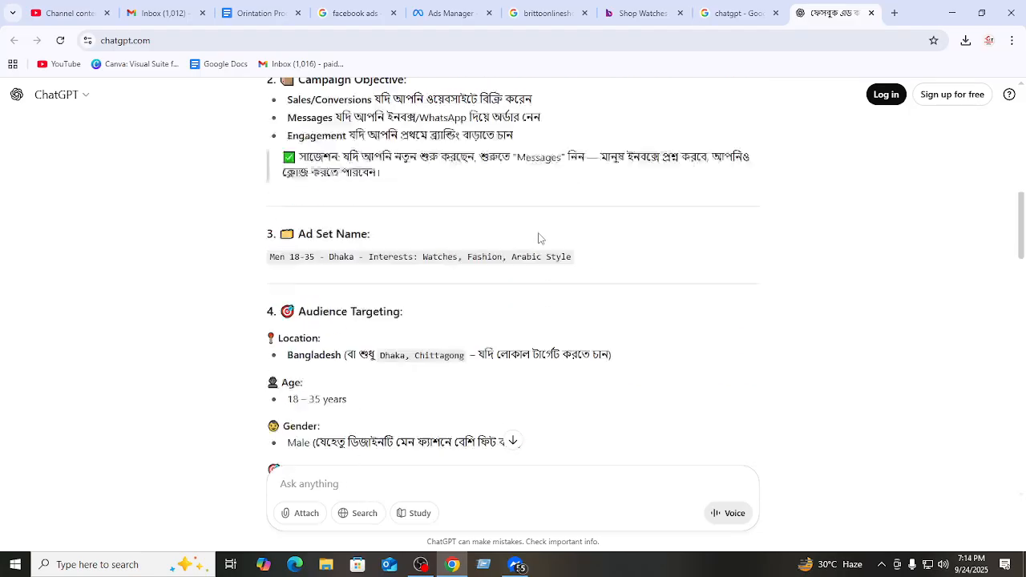
scroll(535, 247, "down", 3)
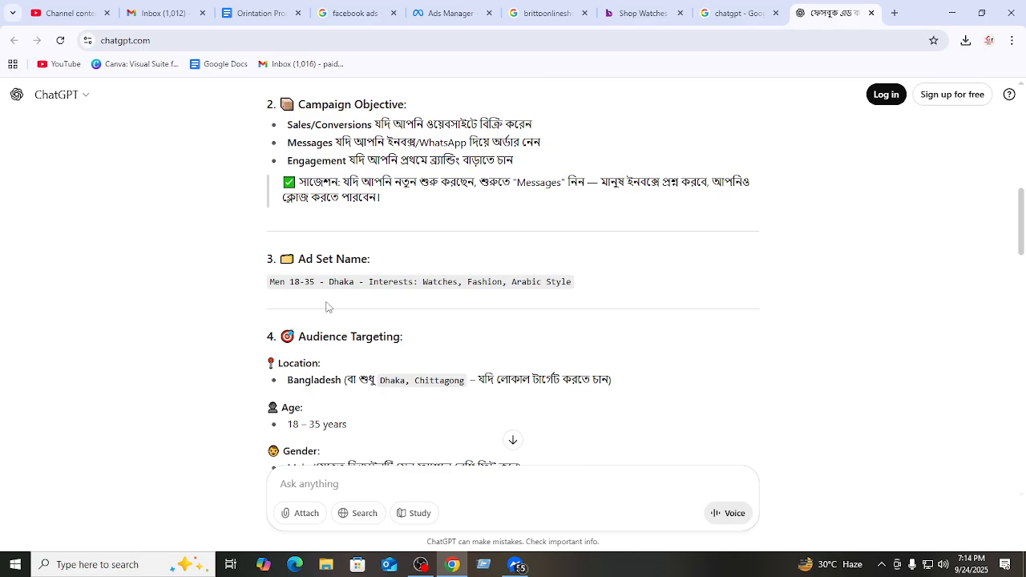
triple_click(295, 282)
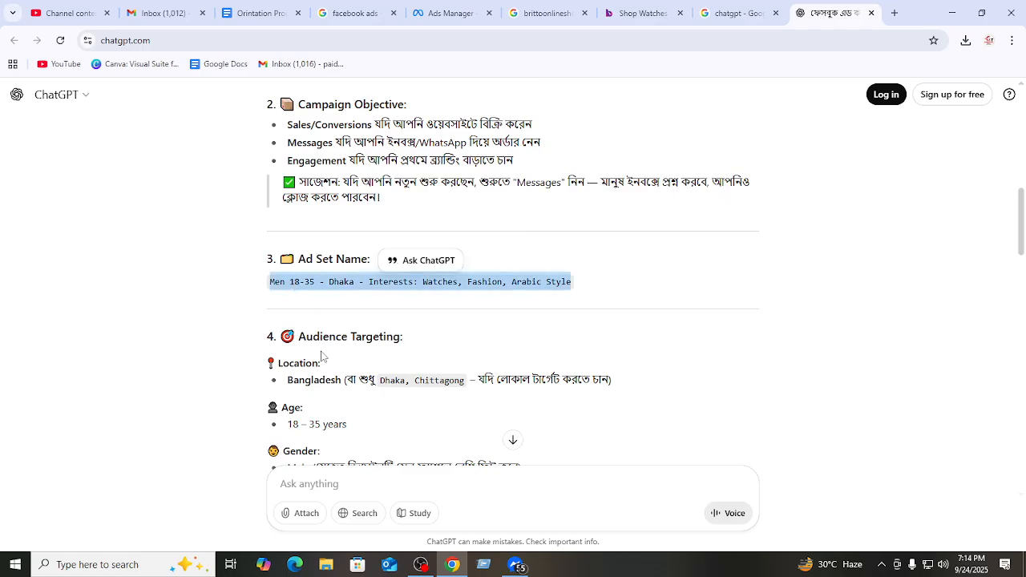
left_click(413, 397)
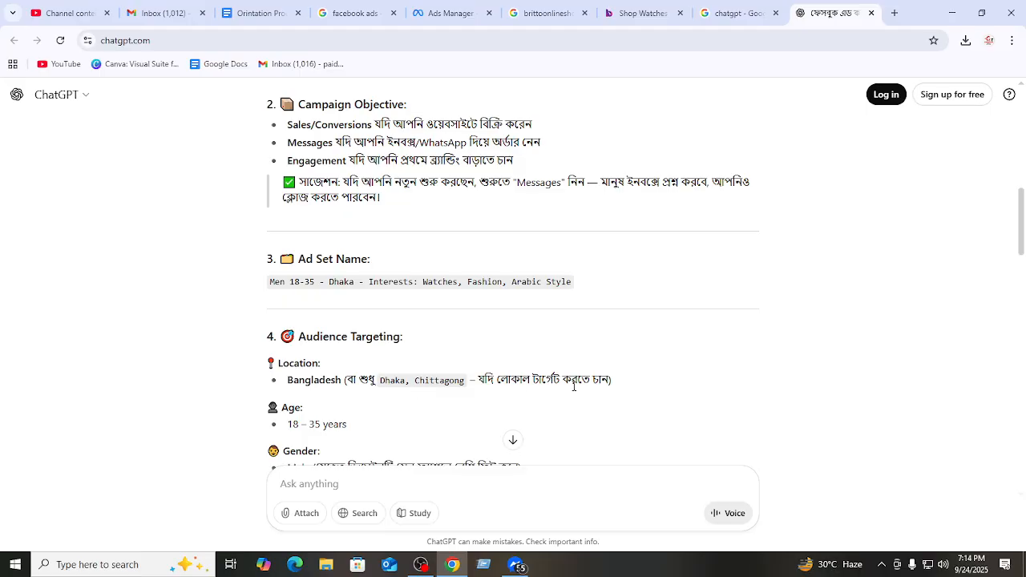
scroll(550, 387, "down", 1)
double_click(296, 386)
left_click(375, 407)
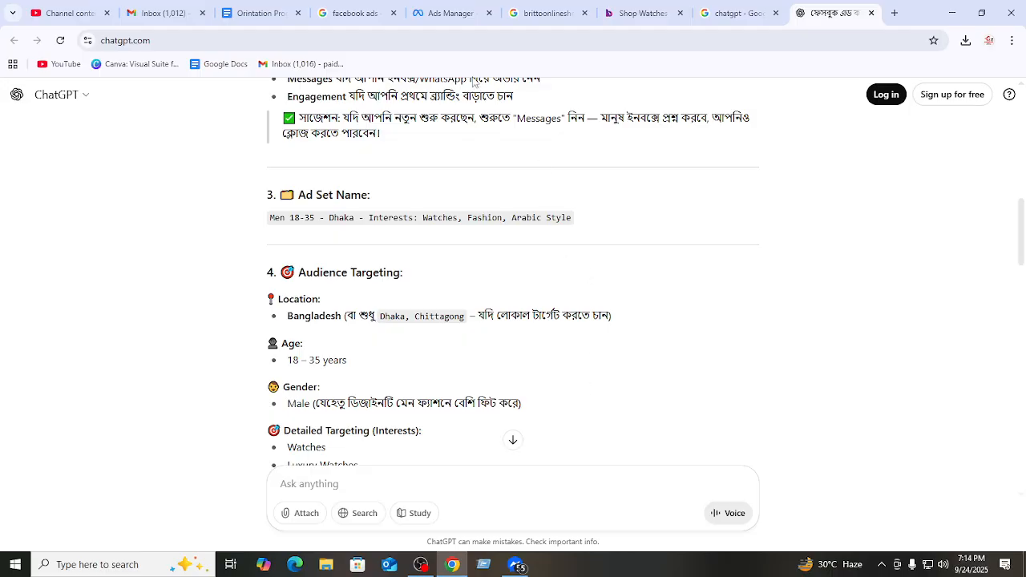
left_click(641, 12)
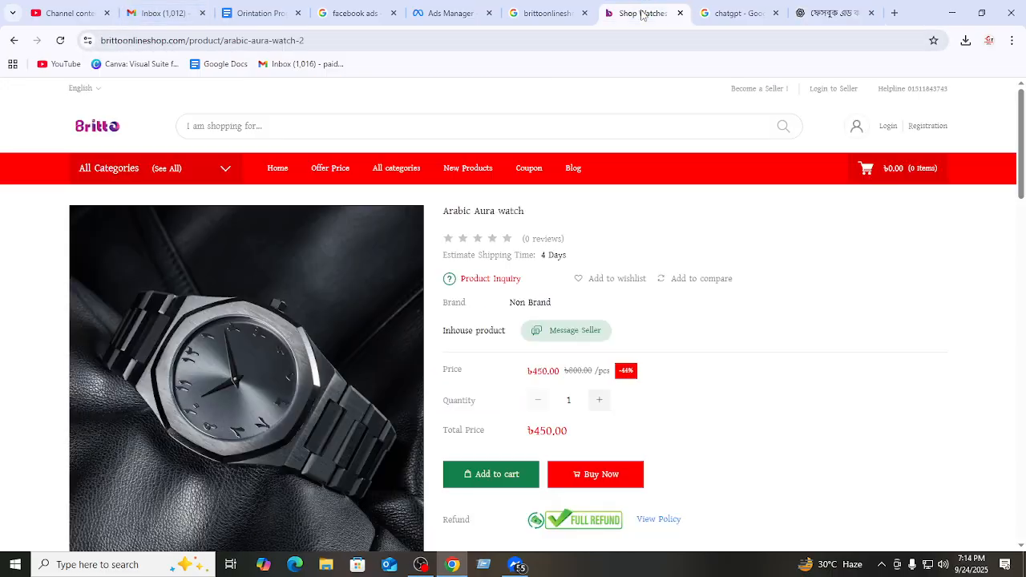
- Return to Ads Manager and open the gender options in the audience being edited
left_click(467, 14)
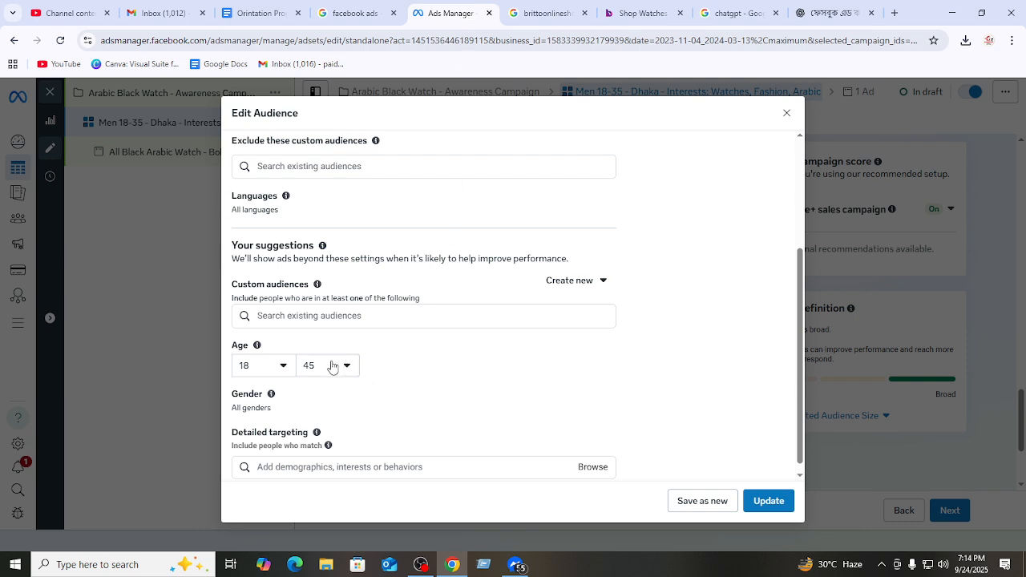
scroll(367, 357, "down", 1)
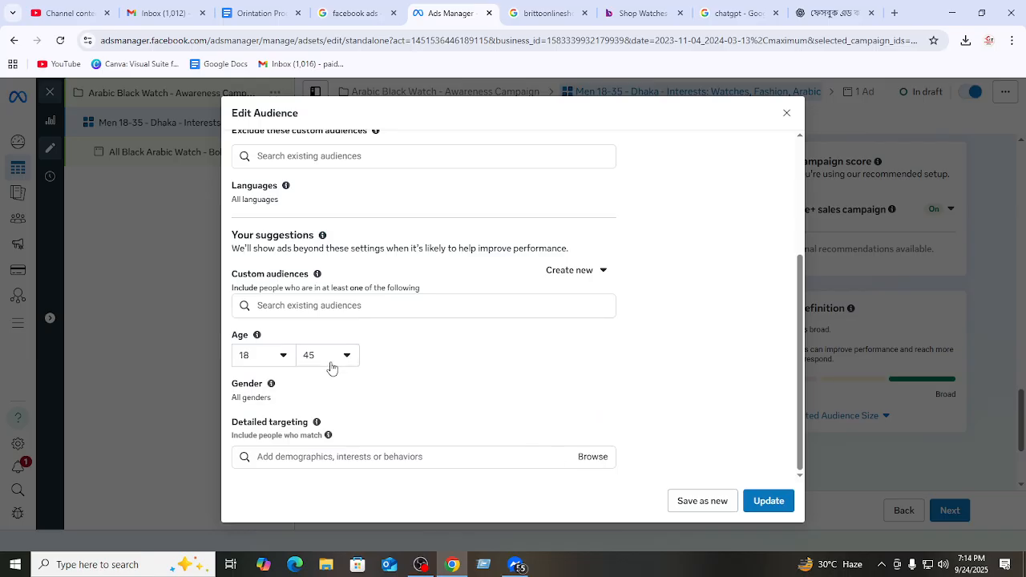
left_click(597, 386)
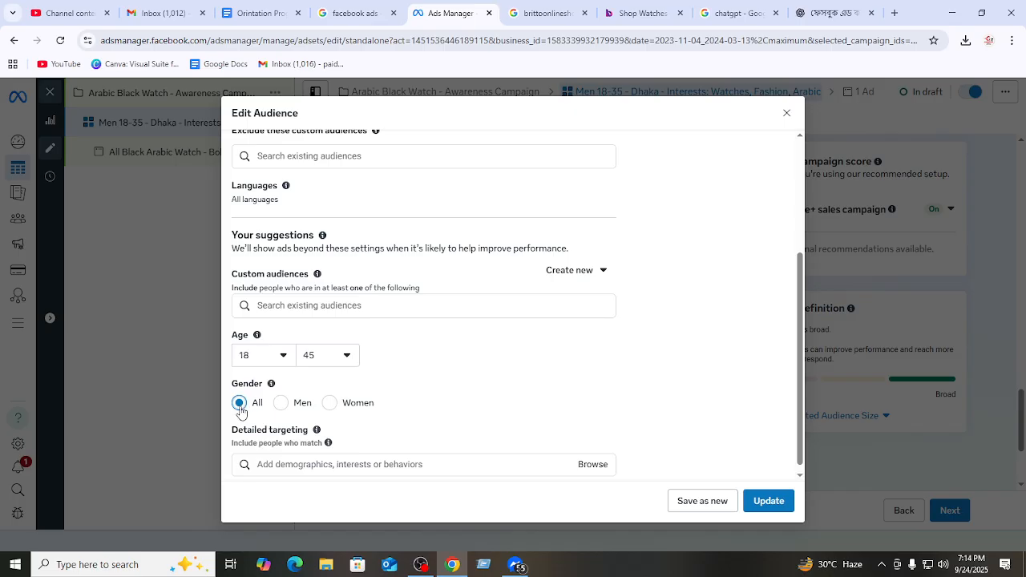
mouse_move(330, 444)
scroll(538, 442, "down", 1)
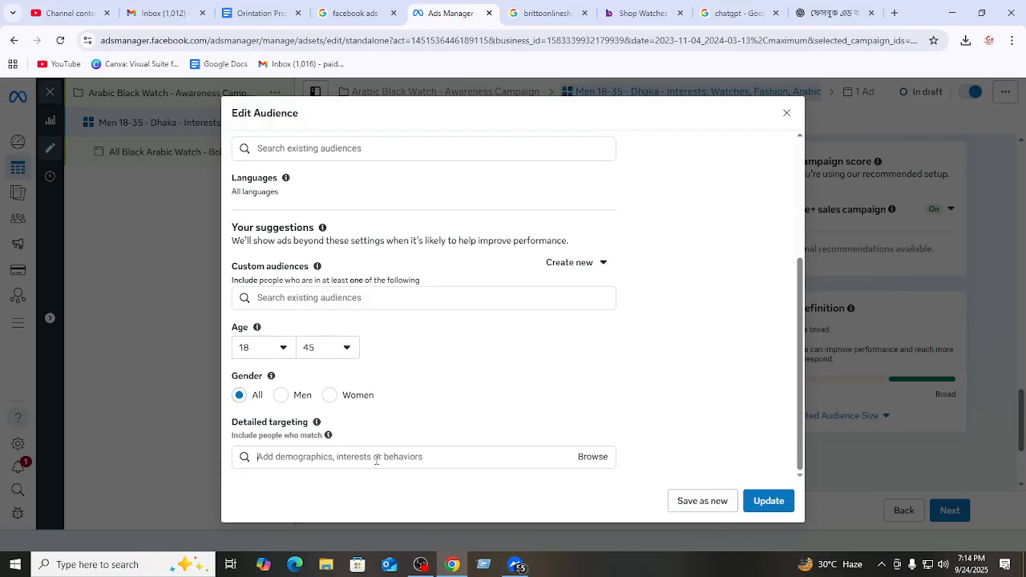
- Open the audience's detailed targeting suggestions and consult the recommended interests in the ChatGPT plan
left_click(377, 455)
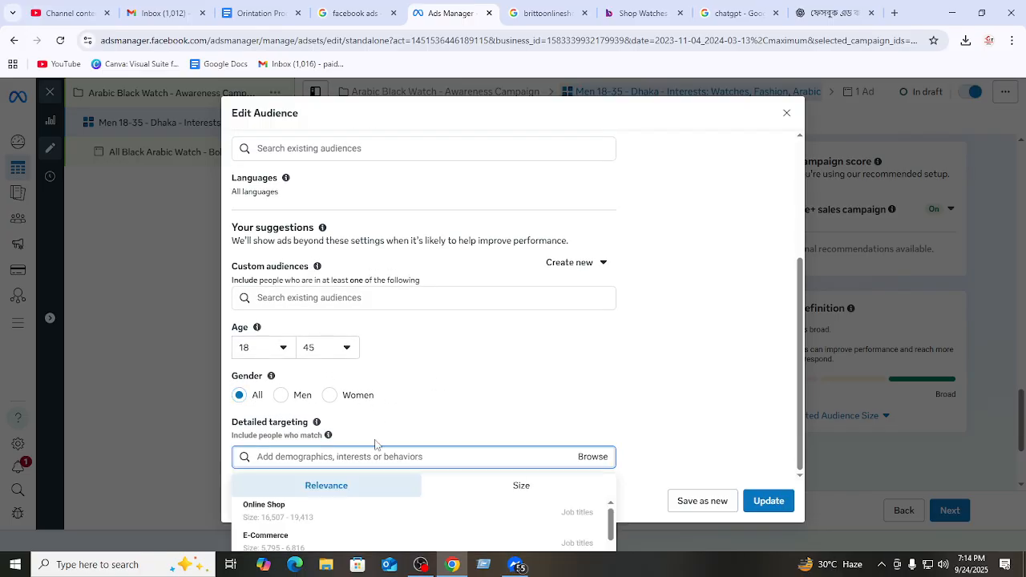
left_click(834, 12)
scroll(450, 407, "down", 3)
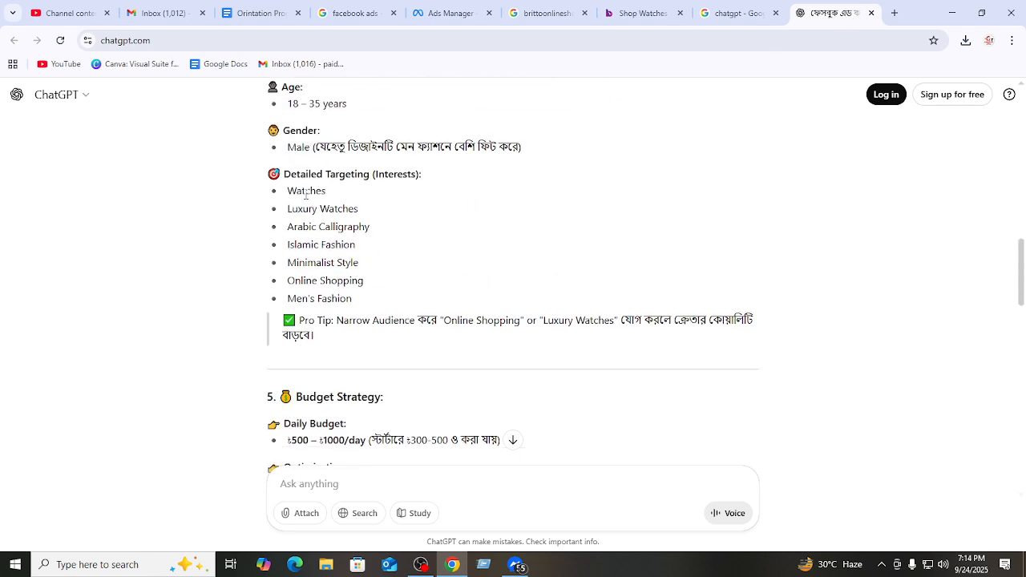
left_click_drag(290, 190, 330, 228)
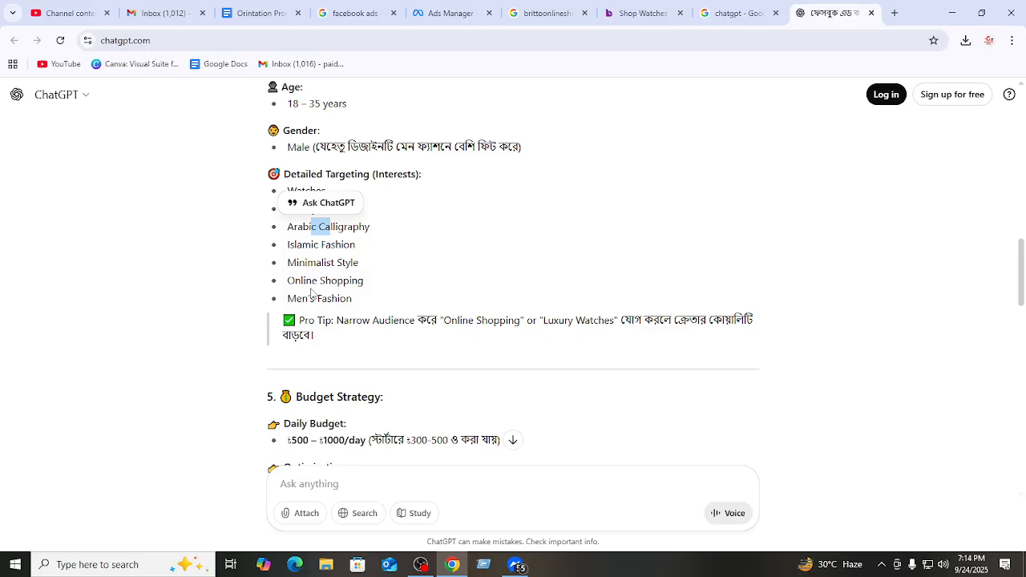
left_click(453, 13)
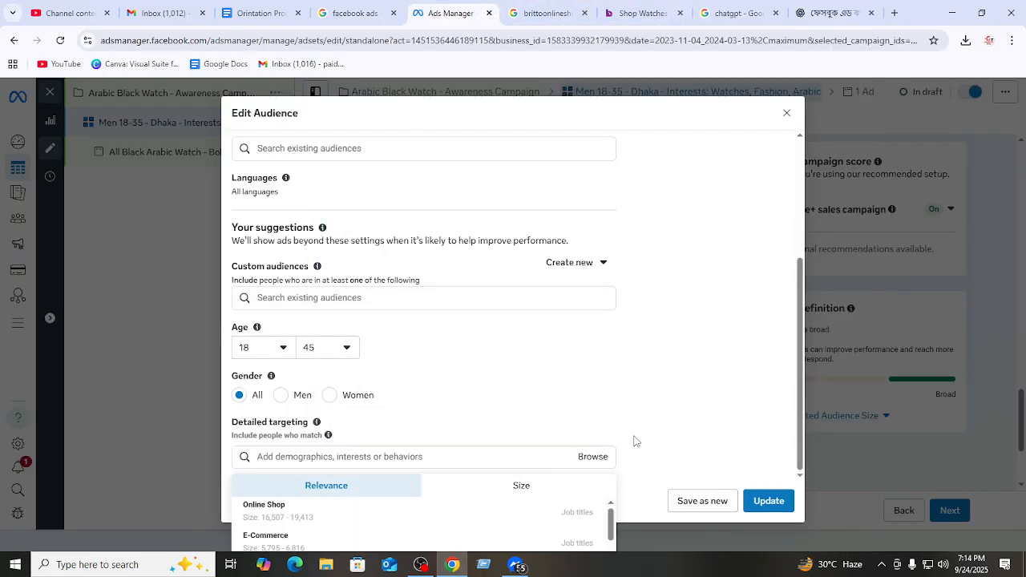
- Search the detailed targeting for "Engaged" and add the Engaged Shoppers purchase behavior to the audience
key("ctrl+minus")
key("ctrl+minus")
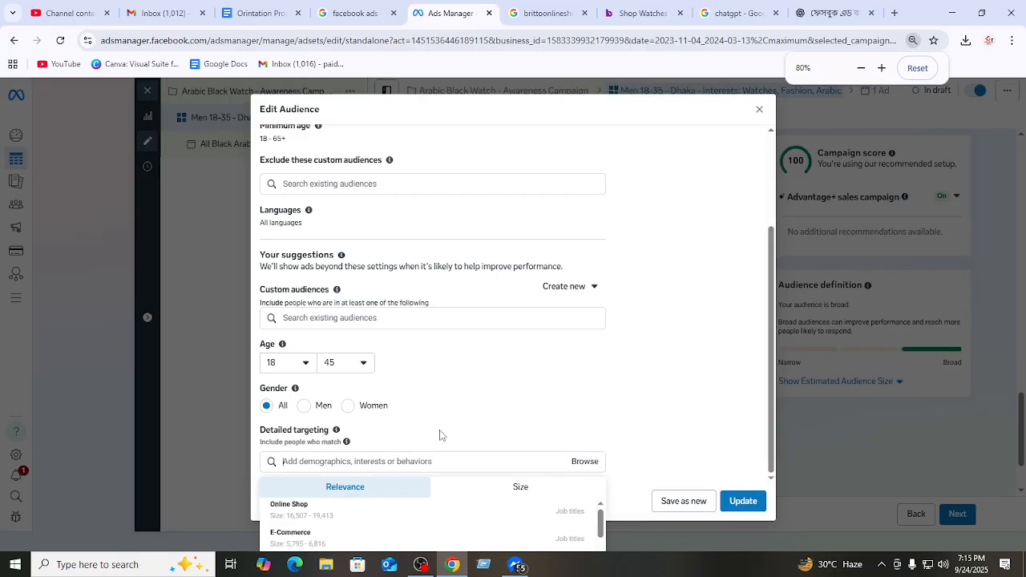
left_click(339, 471)
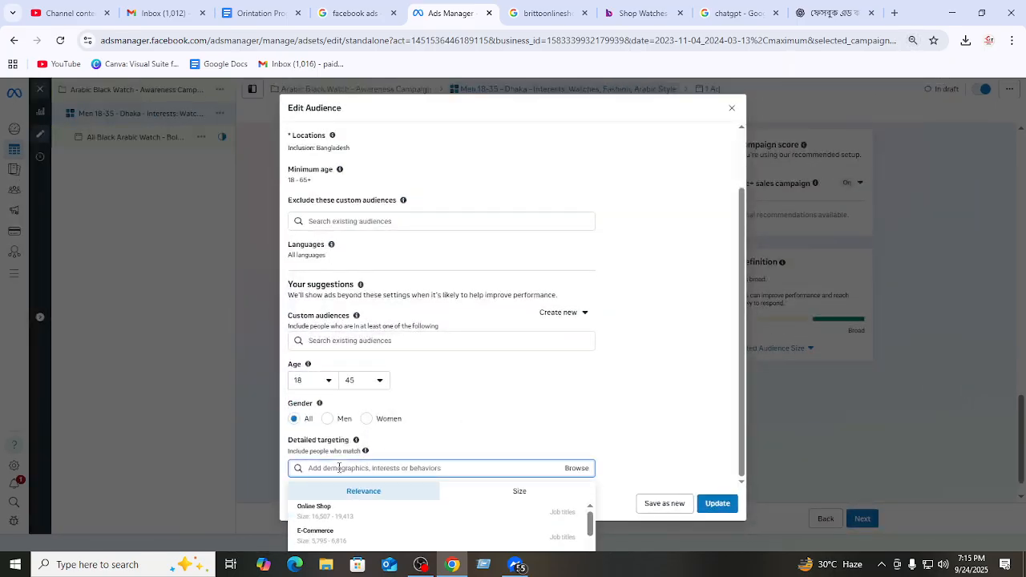
type("E")
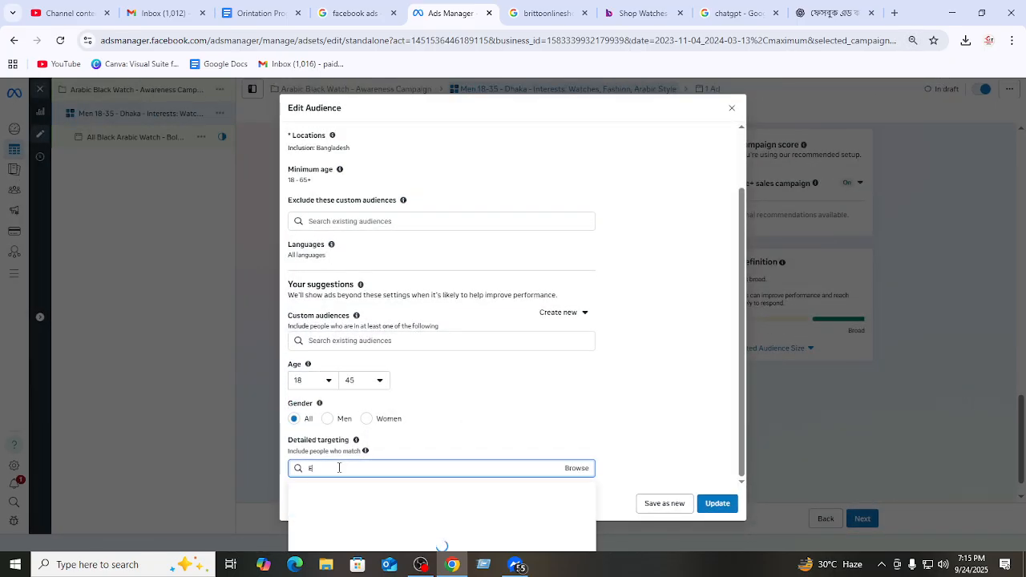
type("ngi")
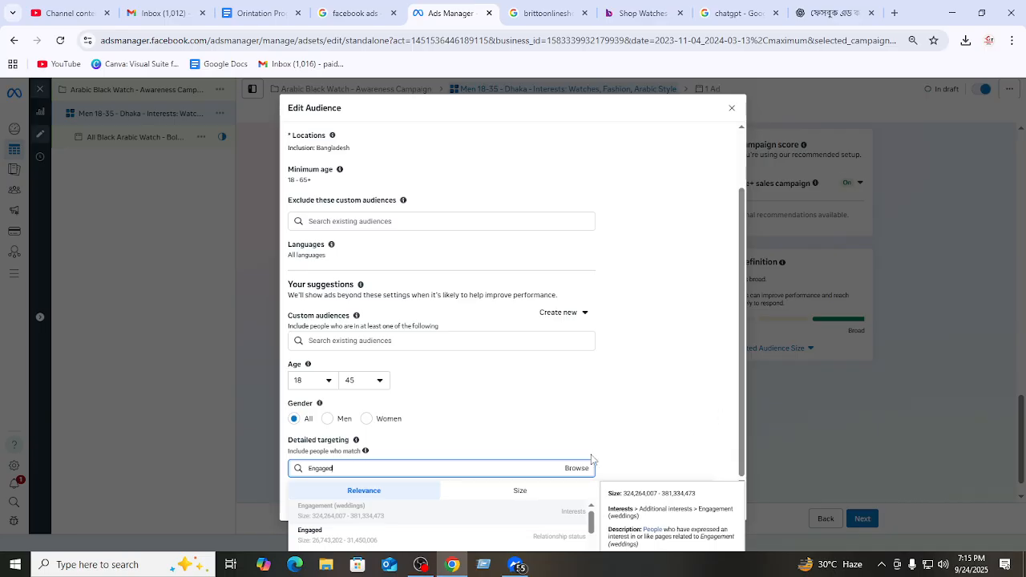
scroll(504, 531, "down", 3)
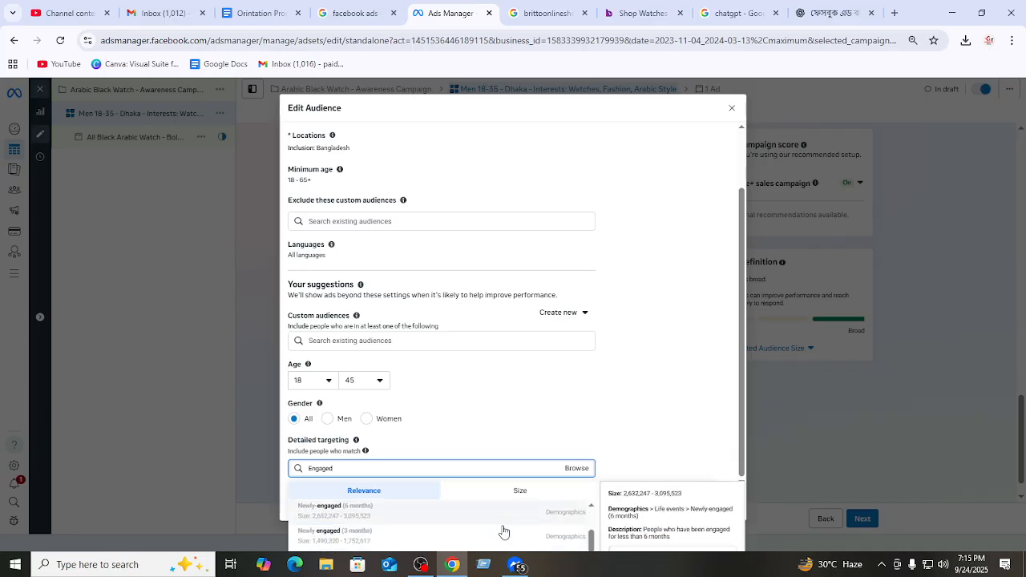
key("ctrl+minus")
key("ctrl+minus")
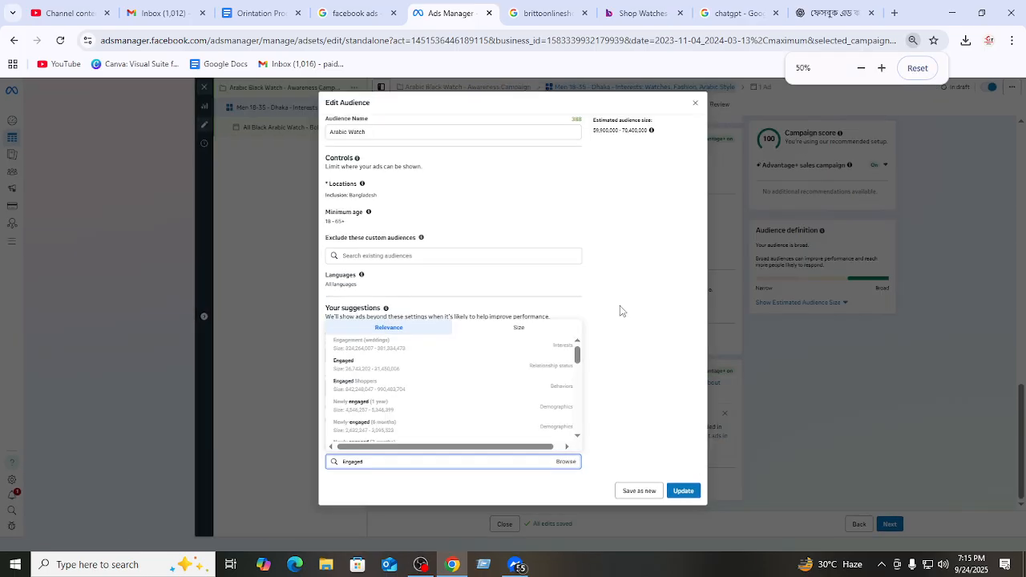
key("ctrl+plus")
scroll(489, 427, "up", 3)
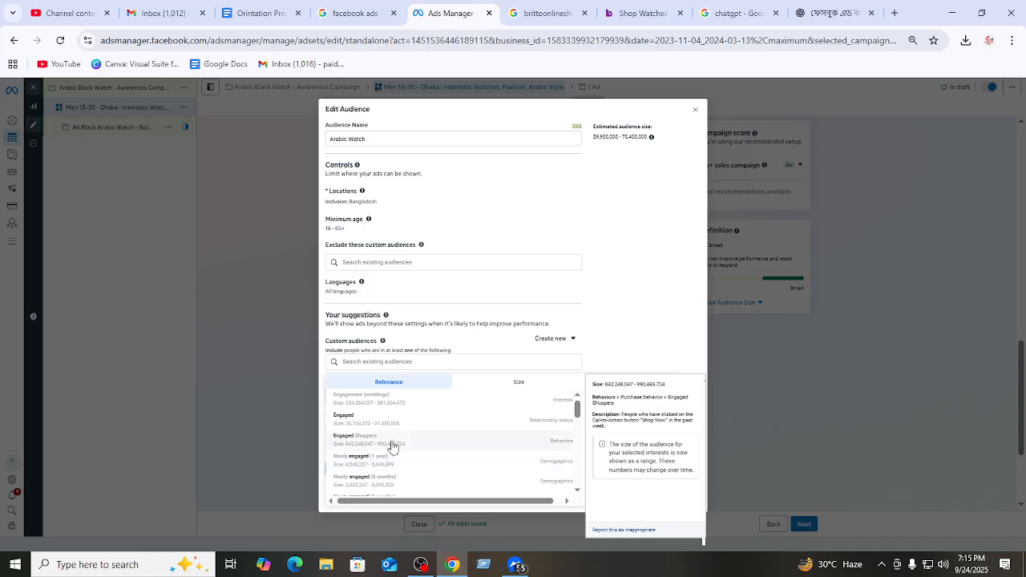
left_click(392, 447)
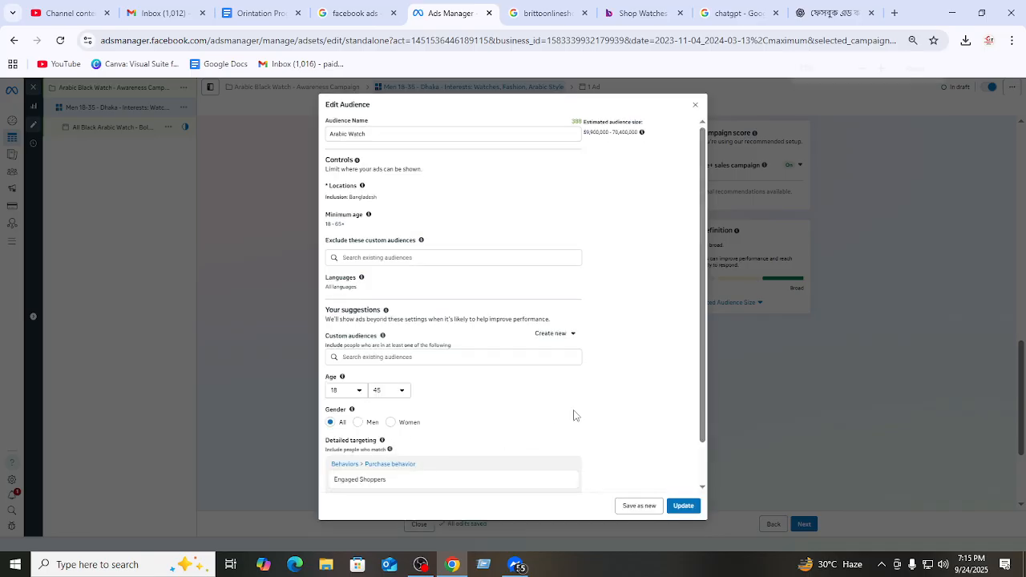
- Close the targeting suggestions, reread the recommended interests in the ChatGPT plan, and return to the audience in Ads Manager
key("ctrl+plus")
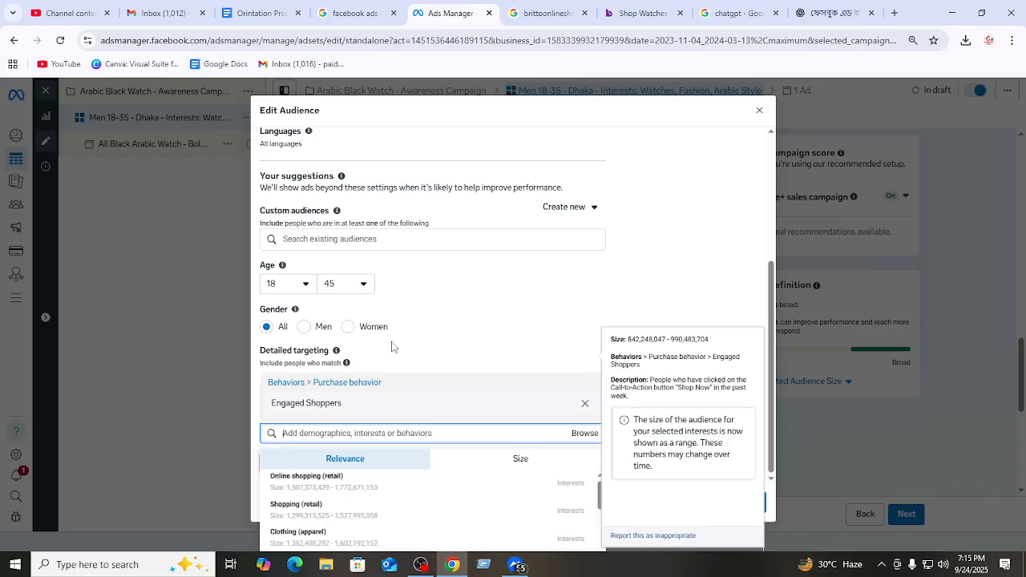
left_click(511, 401)
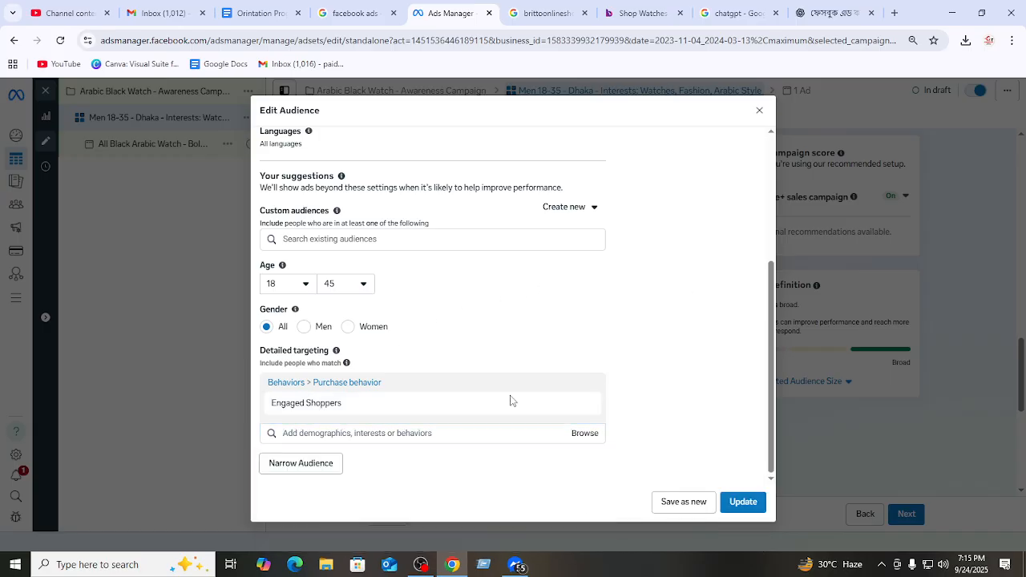
left_click(834, 13)
left_click_drag(288, 226, 393, 302)
left_click(392, 302)
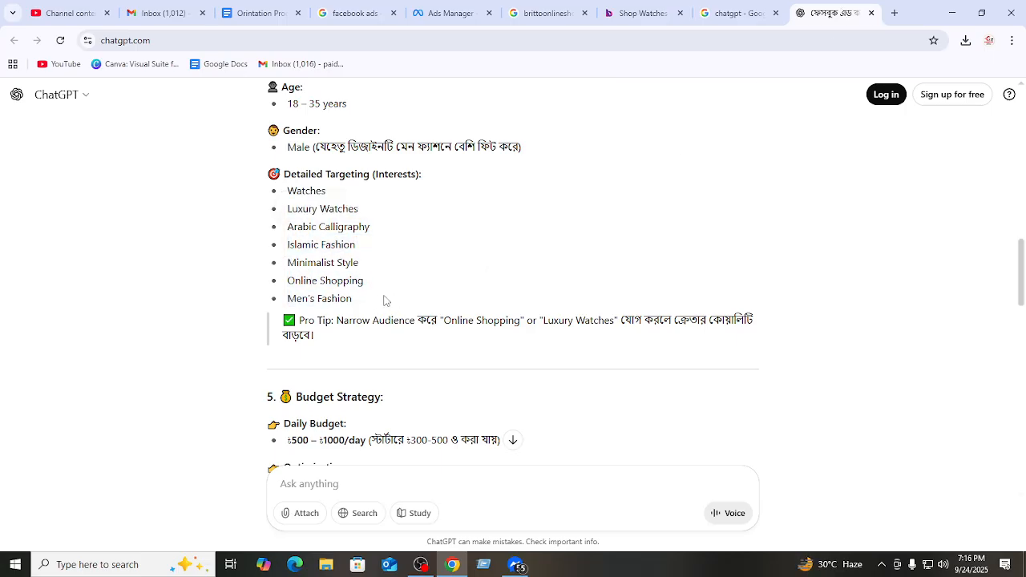
left_click(449, 13)
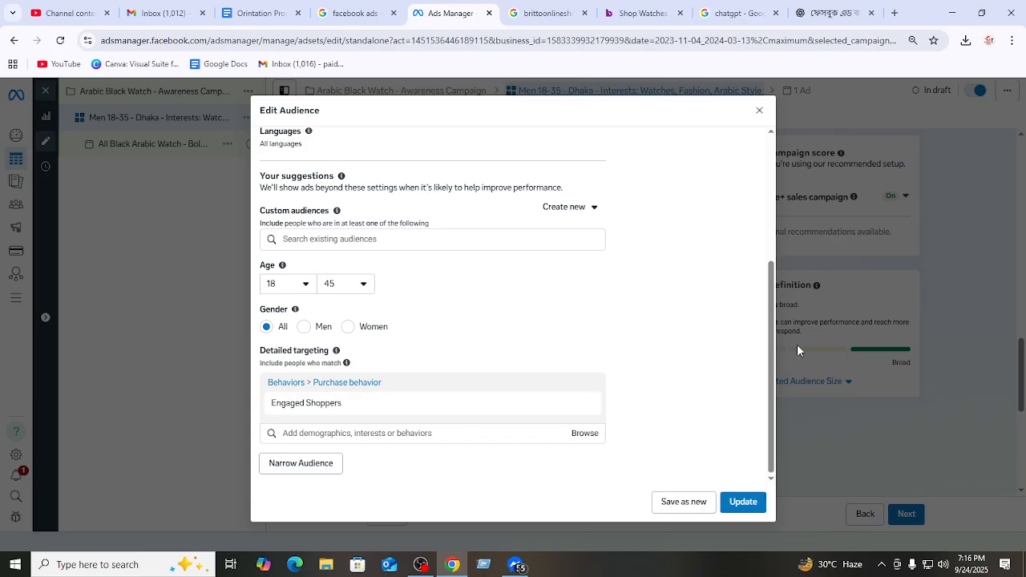
- Save the changes to the Arabic Watch audience and confirm updating it for all campaigns that use it
left_click(743, 502)
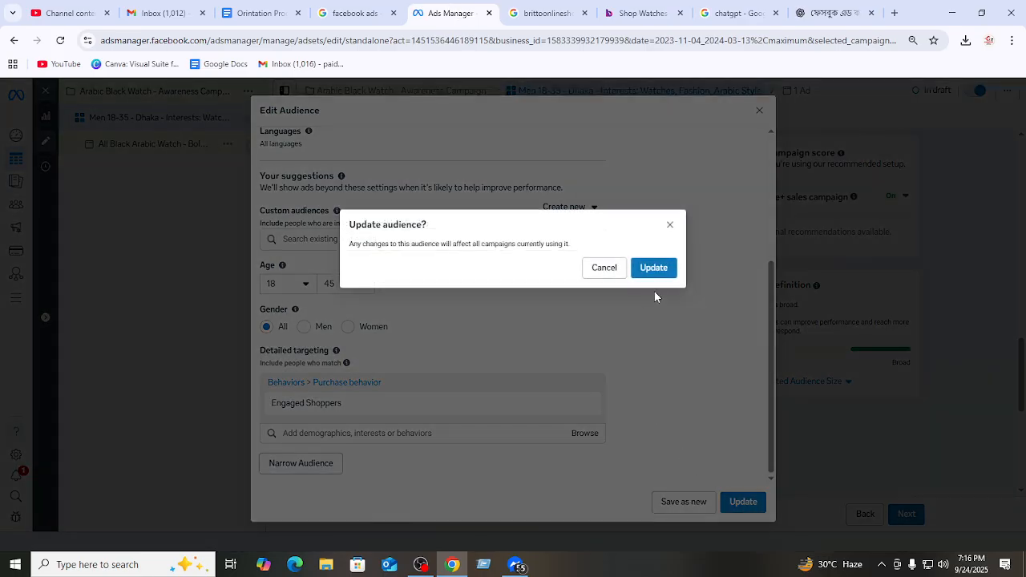
left_click(656, 269)
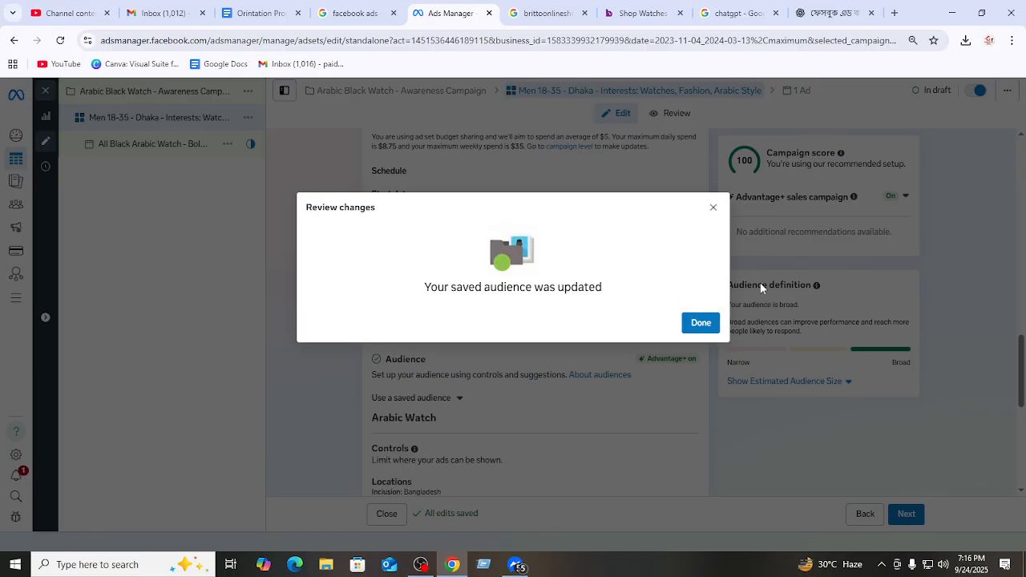
left_click(710, 323)
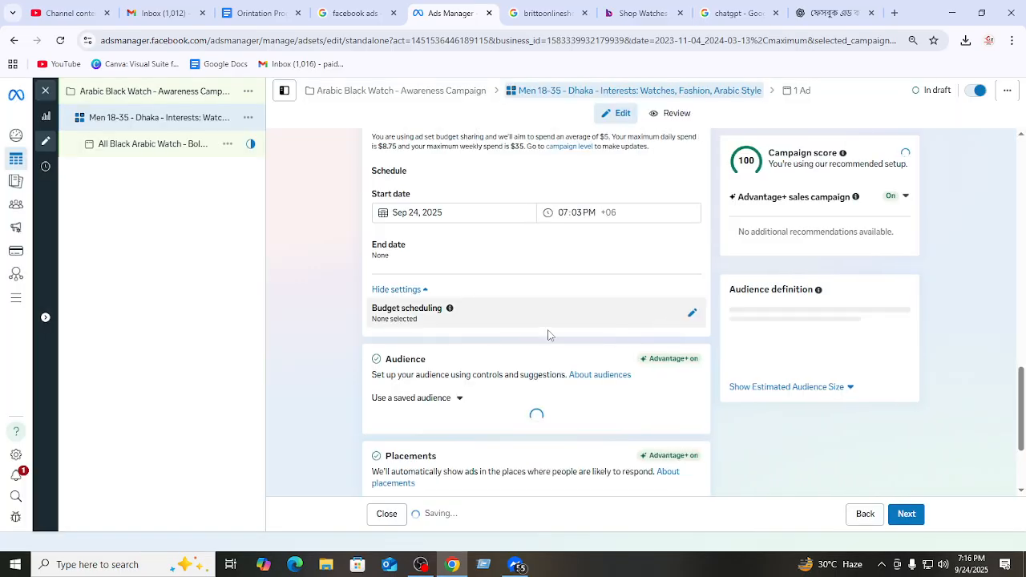
- Dismiss the Threads feed notice under the ad set's Placements and show the additional placement settings
scroll(600, 318, "down", 2)
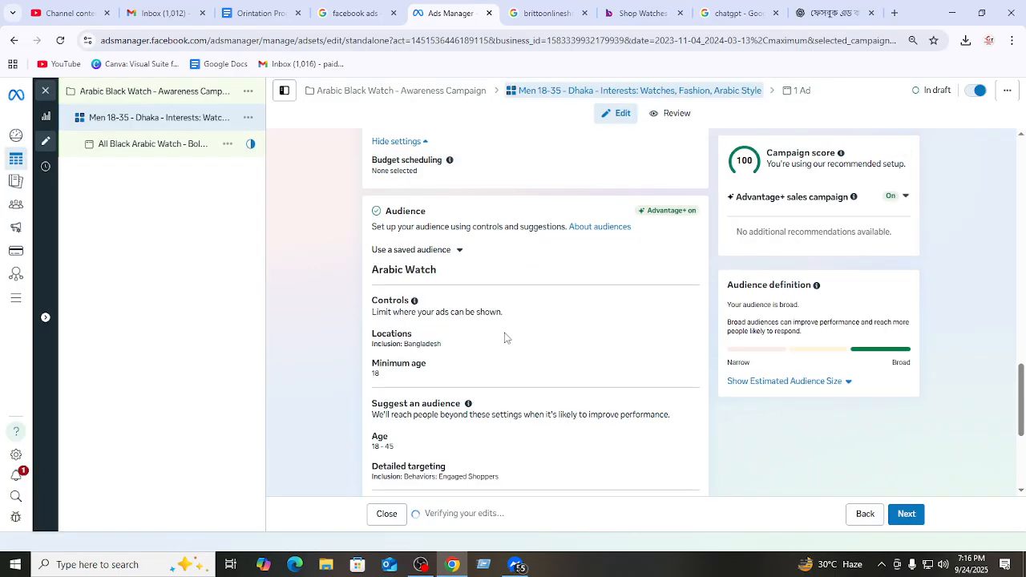
scroll(505, 339, "down", 3)
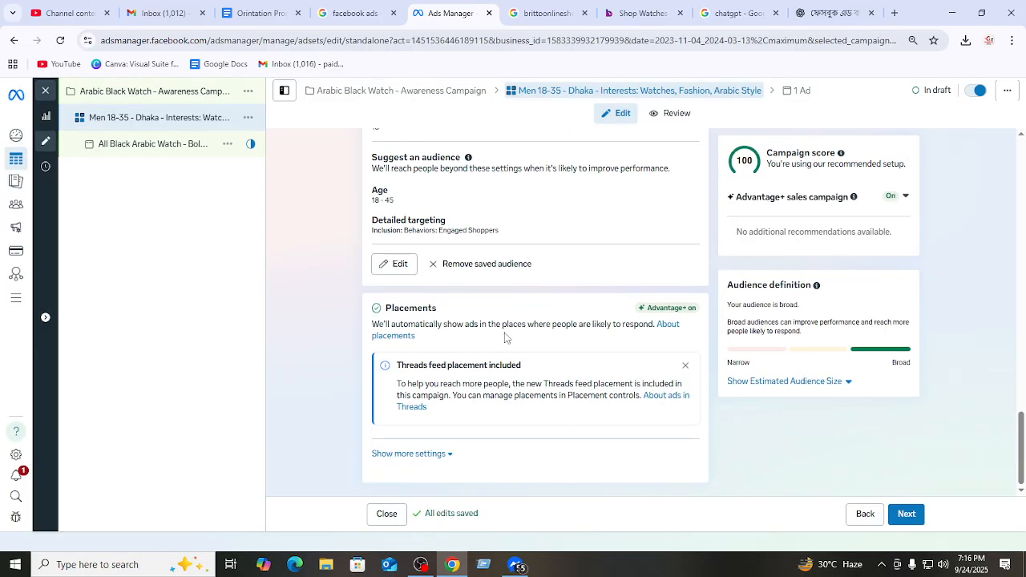
left_click(685, 366)
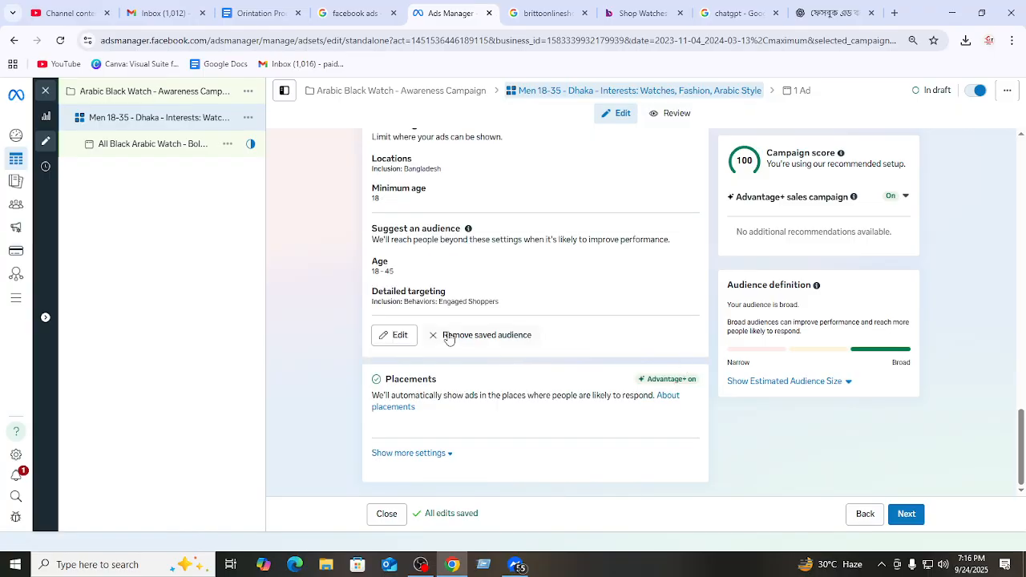
left_click(424, 453)
scroll(465, 391, "down", 2)
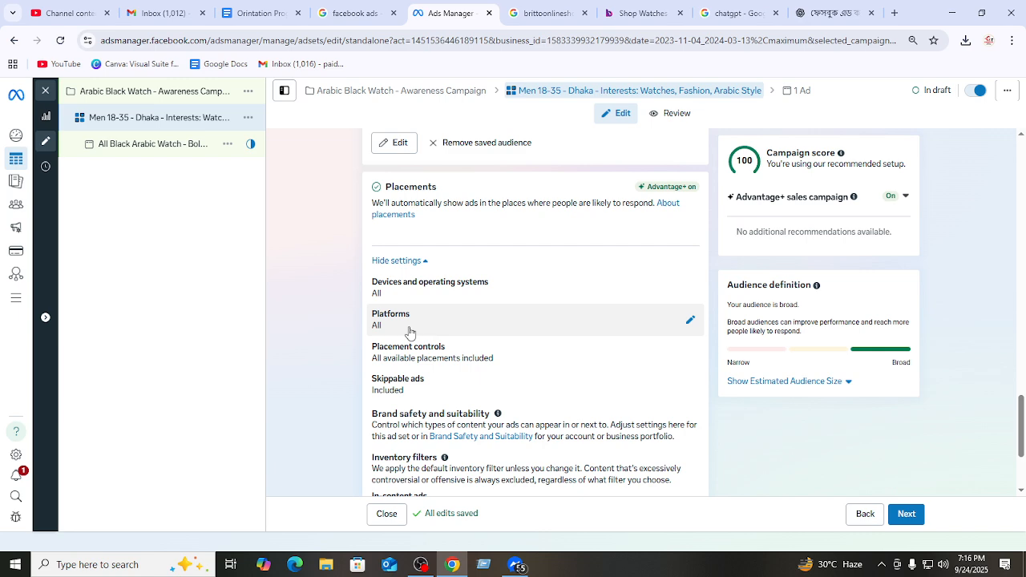
- Examine the device and mobile operating system options in the placement settings, and look over the remaining placement controls
left_click(688, 290)
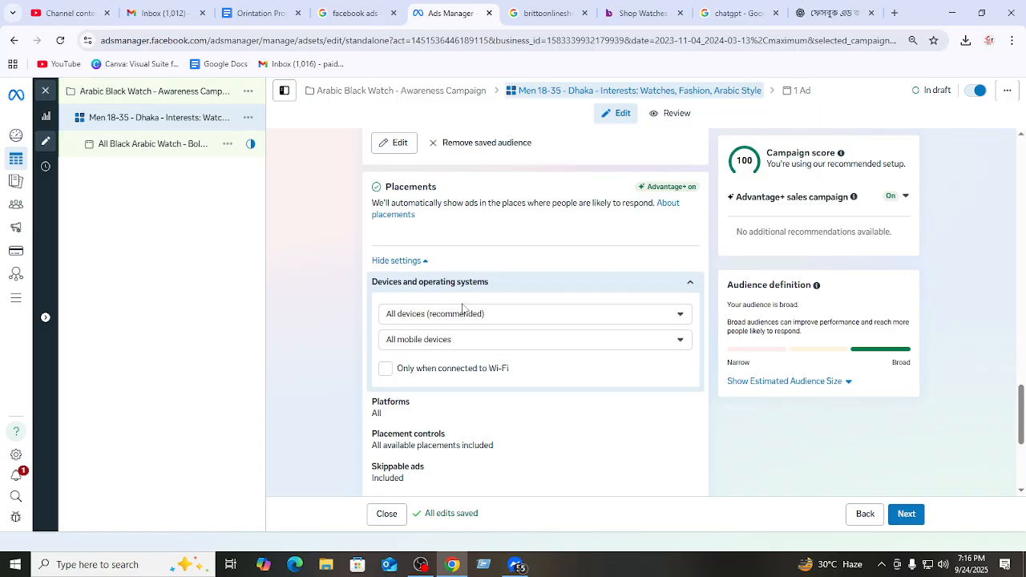
left_click(498, 317)
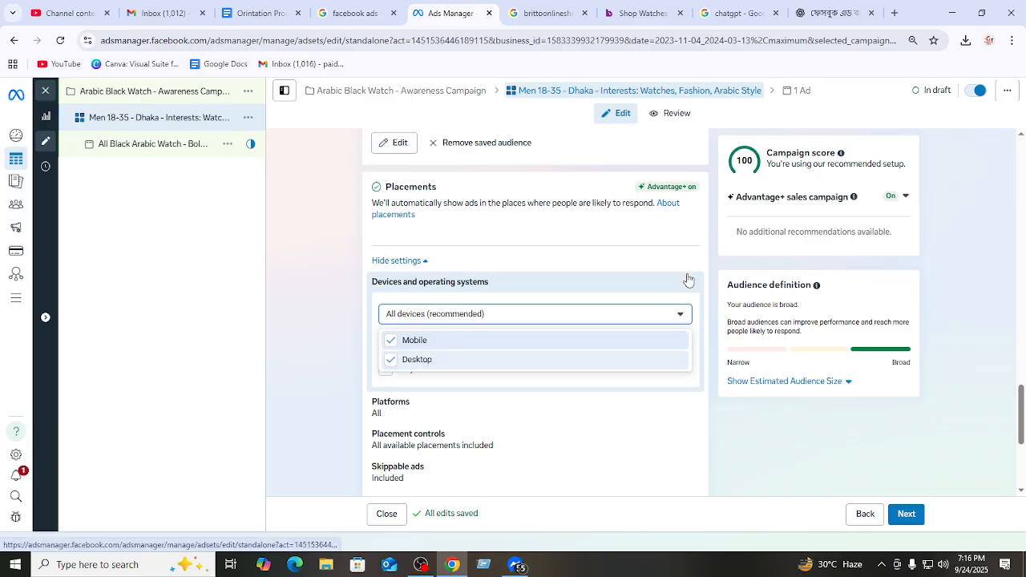
left_click(591, 349)
left_click(510, 345)
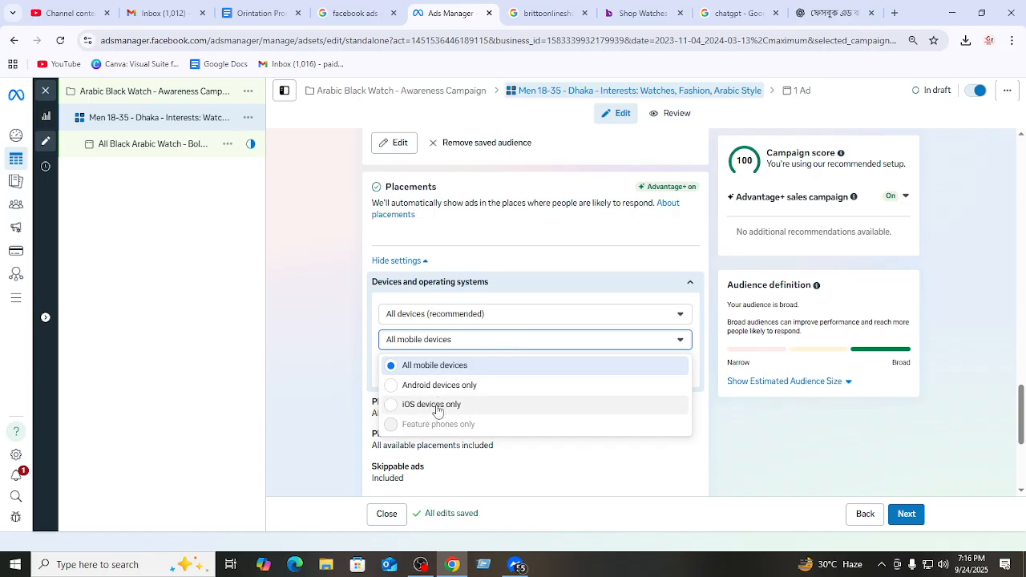
left_click(707, 297)
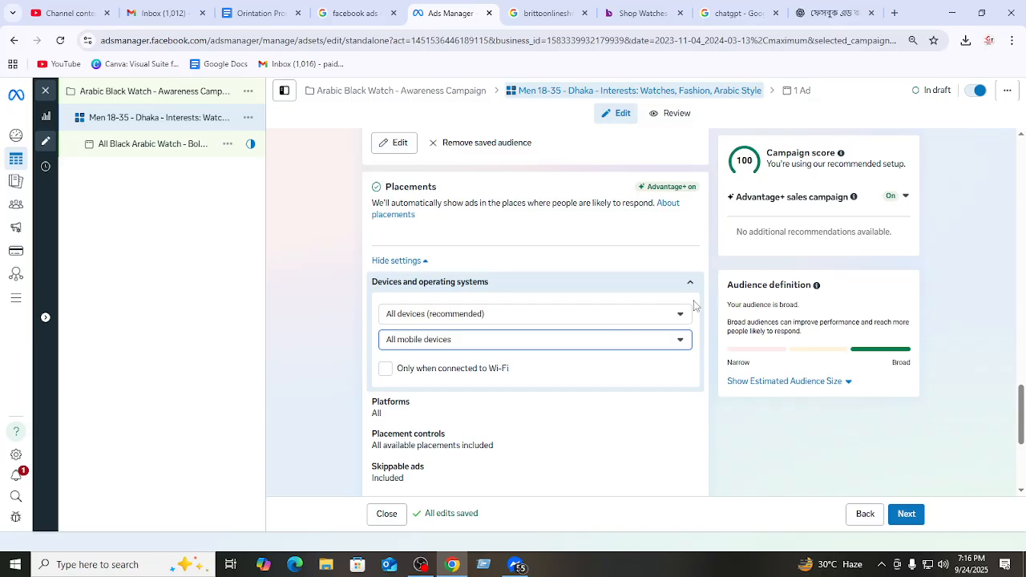
scroll(642, 355, "down", 2)
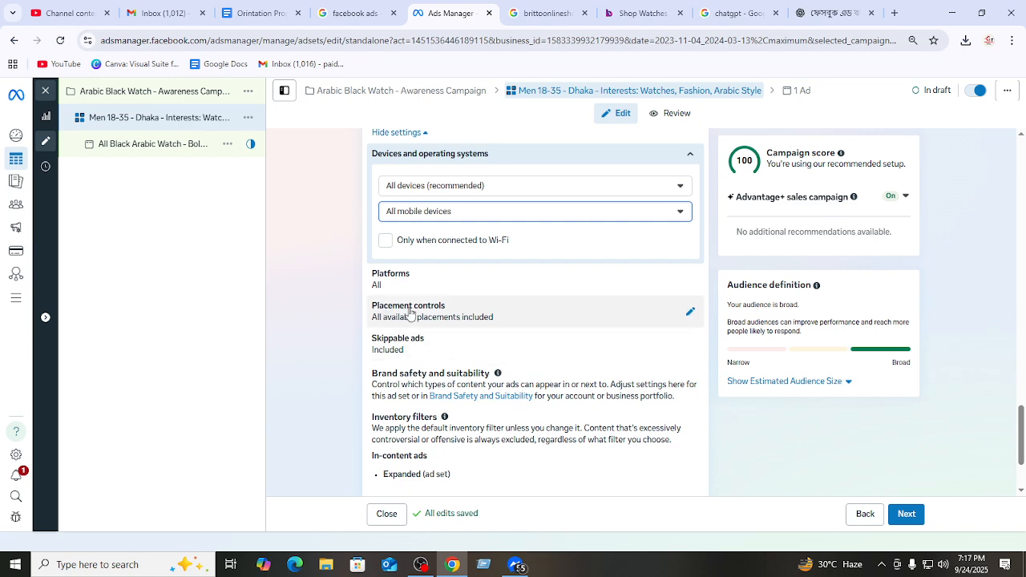
left_click(693, 155)
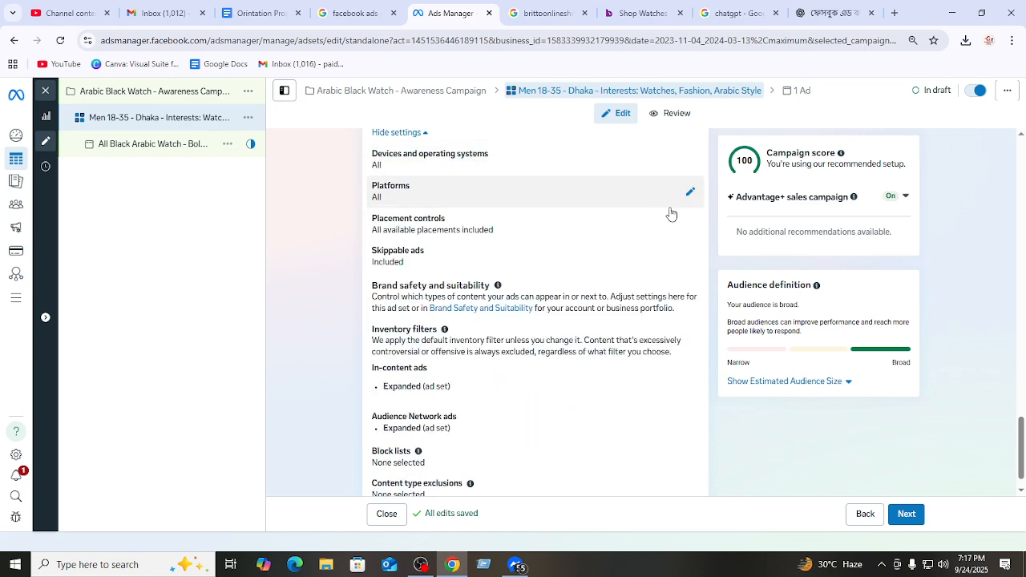
scroll(634, 313, "down", 1)
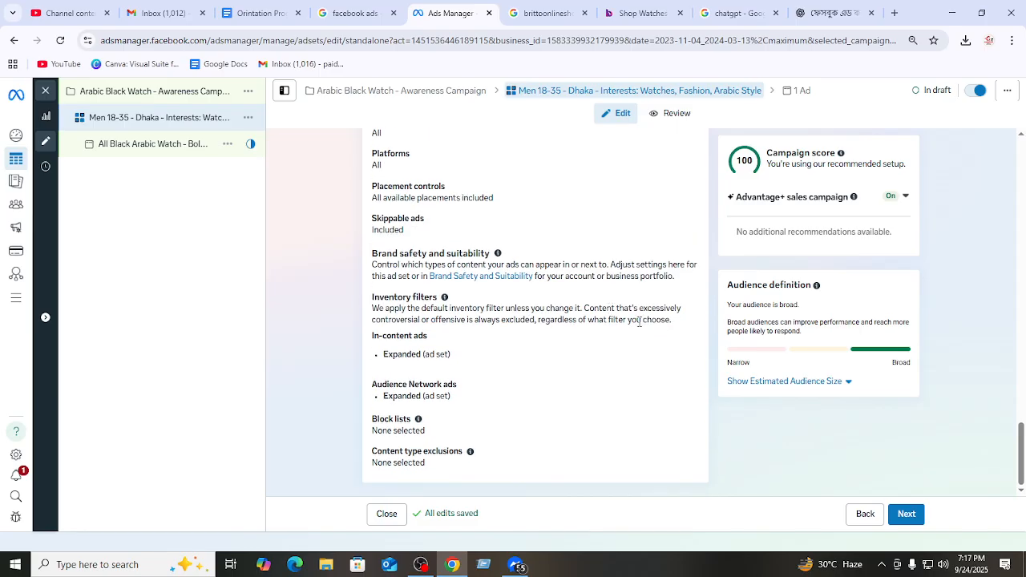
scroll(499, 238, "up", 3)
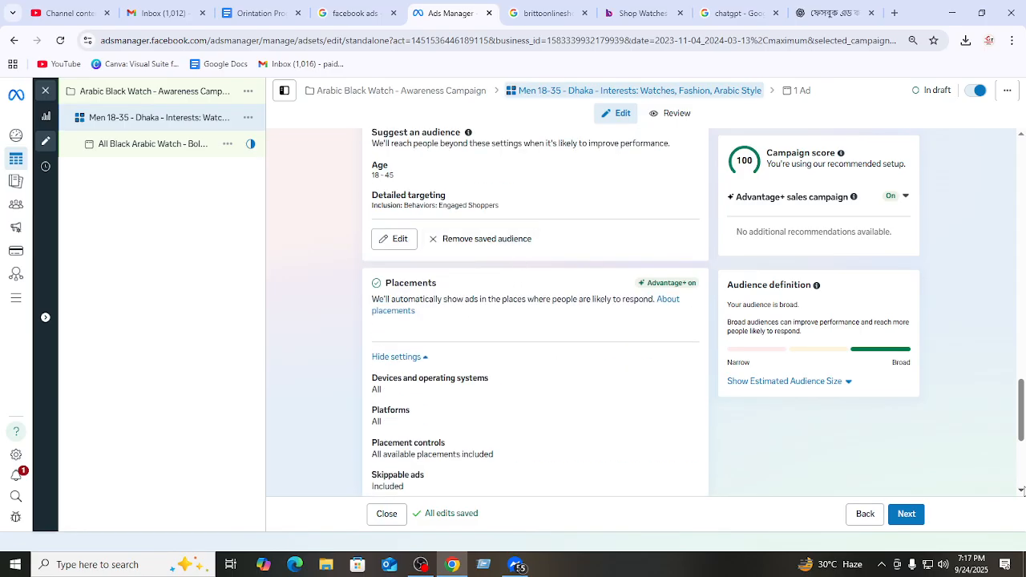
- Proceed to the ad level and set the ad's Facebook Page to Britto Online Shop from the Britto portfolio
left_click(906, 514)
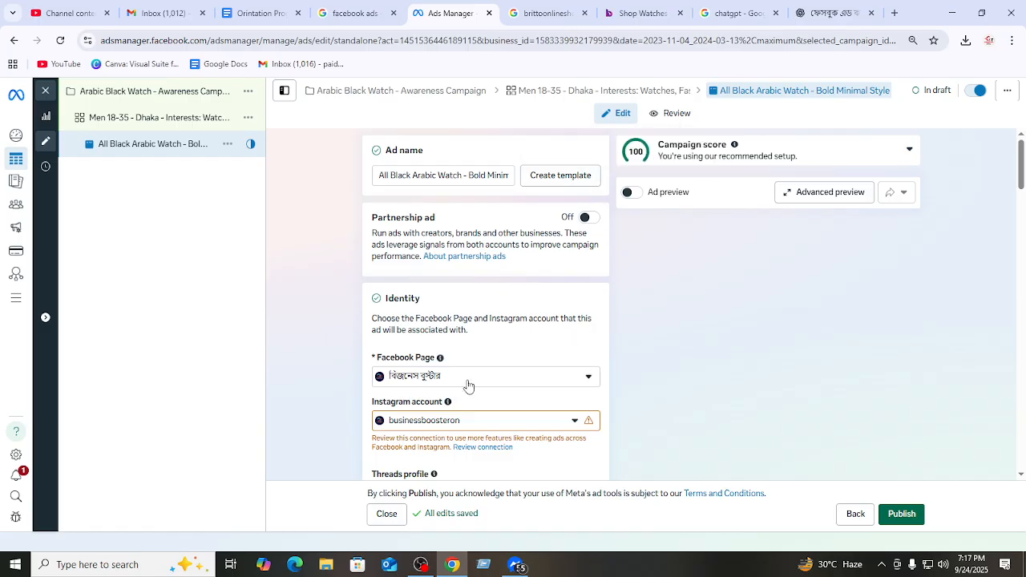
scroll(469, 380, "down", 2)
left_click(502, 184)
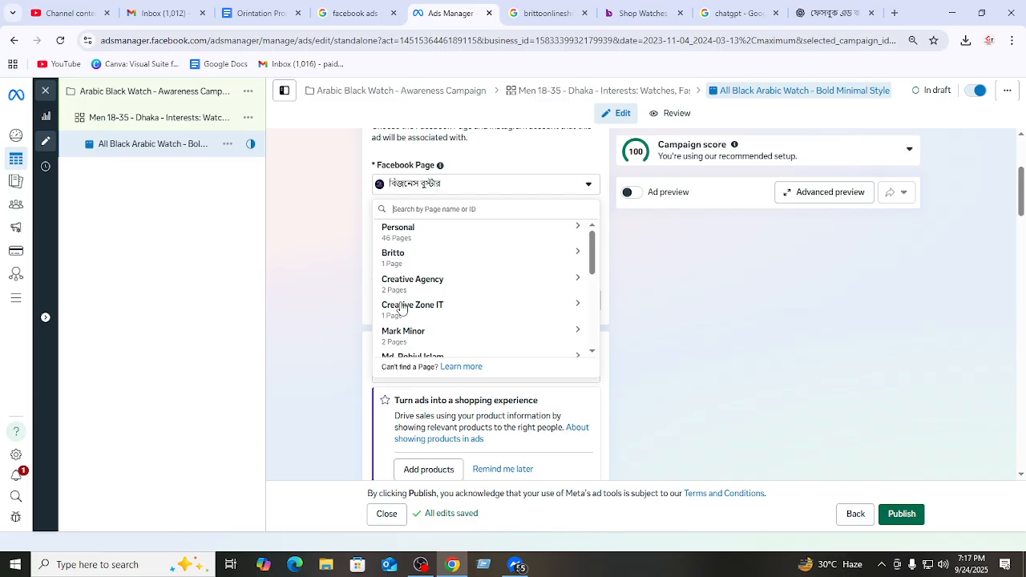
left_click(397, 258)
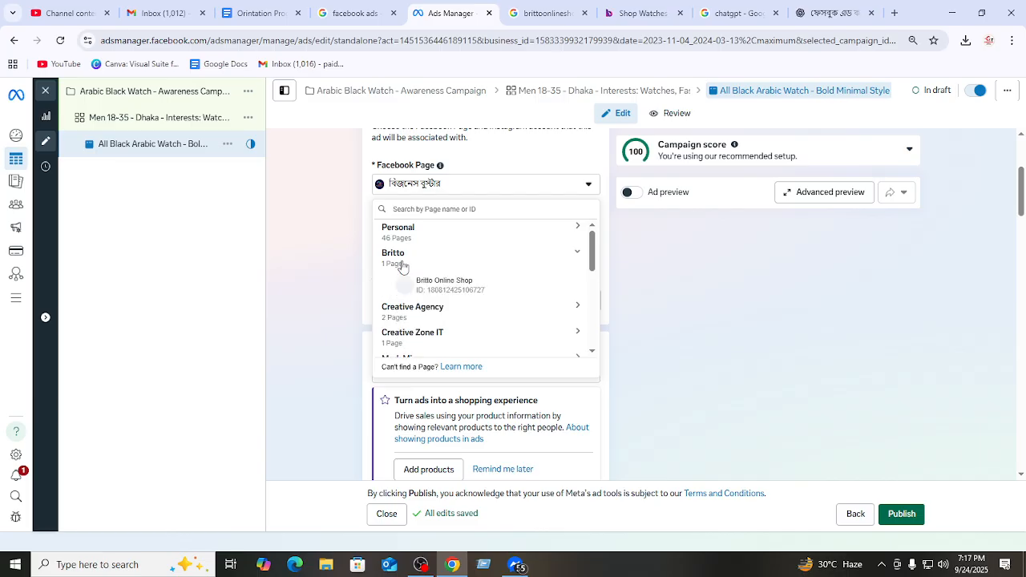
left_click(455, 290)
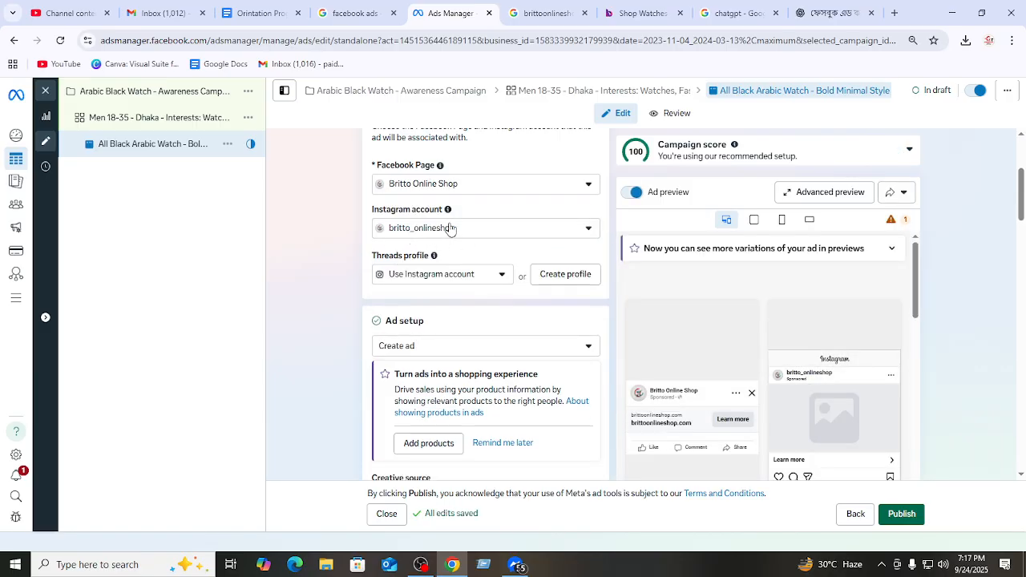
- Examine the ad setup choices, including the ad creation method, creative source and format options
scroll(518, 259, "down", 3)
scroll(527, 271, "up", 2)
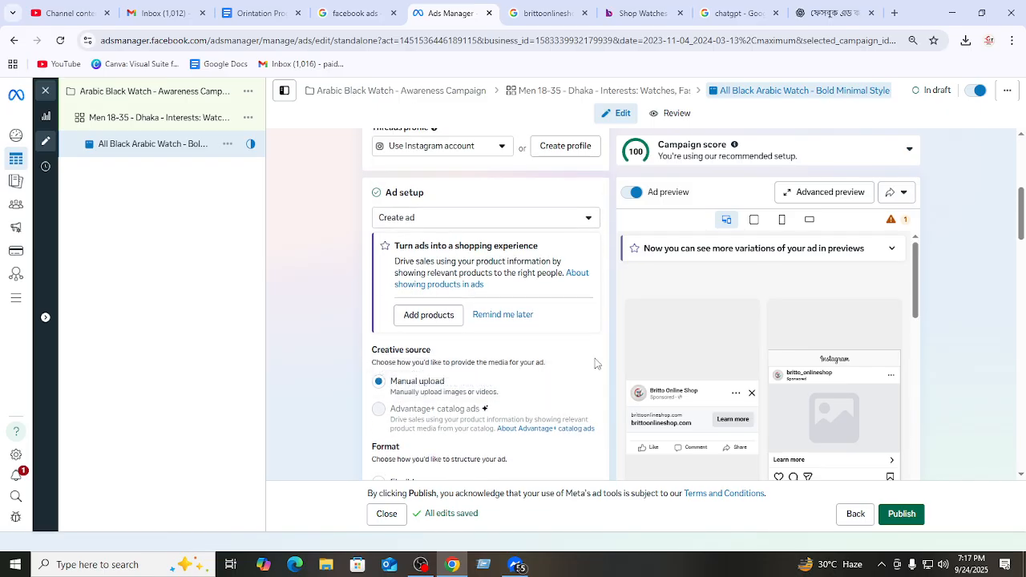
left_click(456, 219)
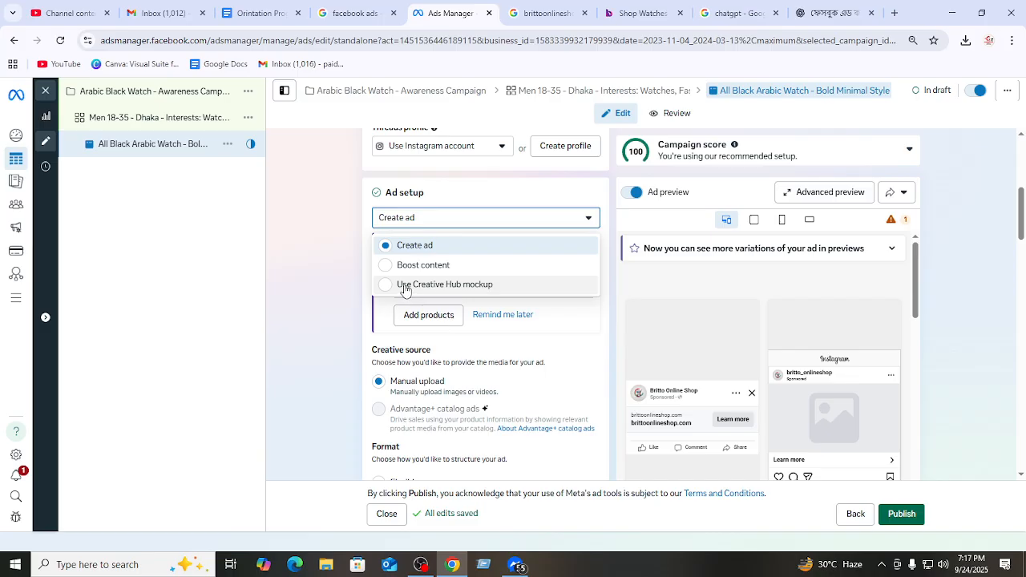
left_click(603, 199)
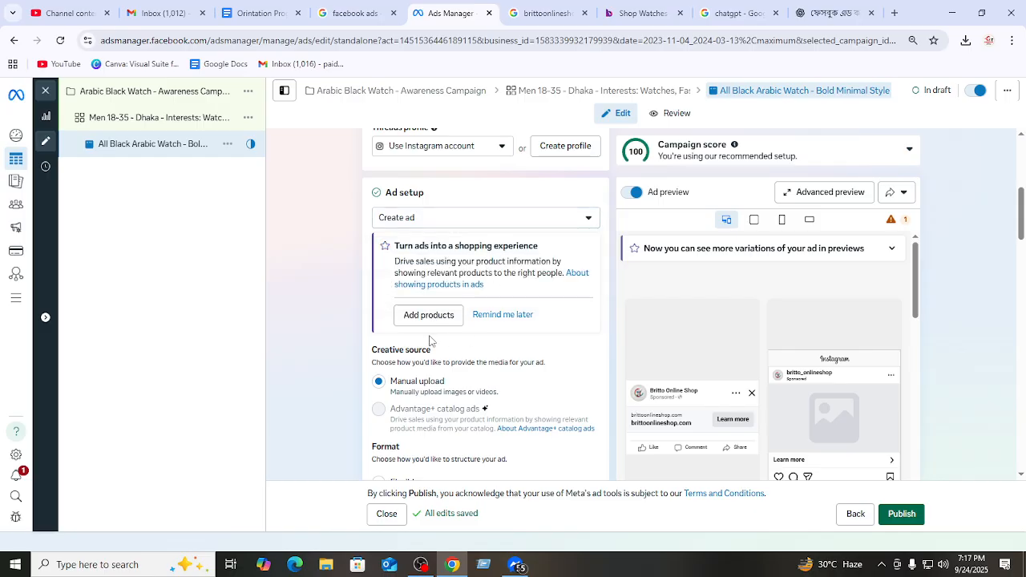
scroll(430, 340, "down", 2)
scroll(439, 336, "up", 2)
scroll(467, 336, "down", 2)
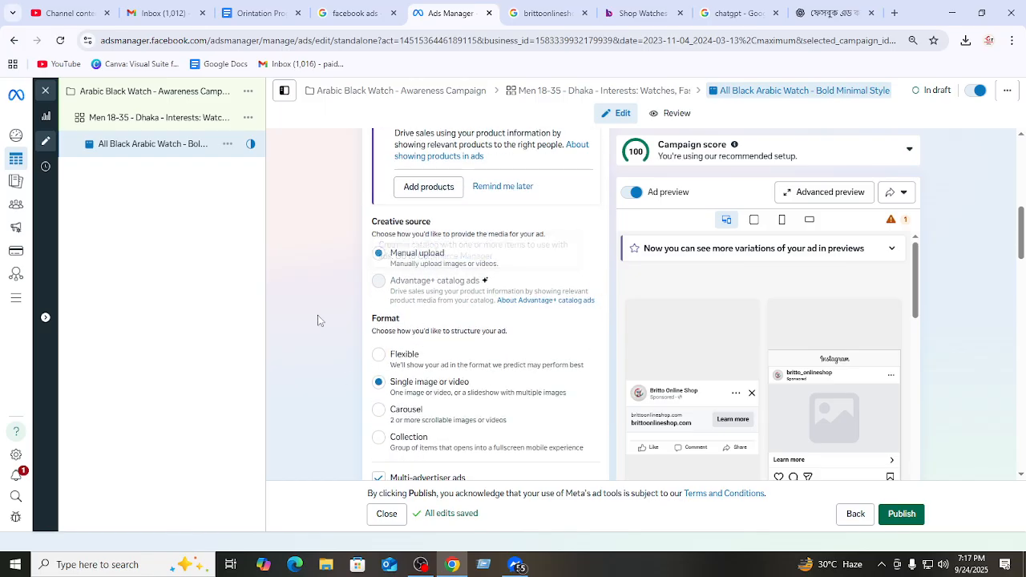
scroll(377, 264, "down", 2)
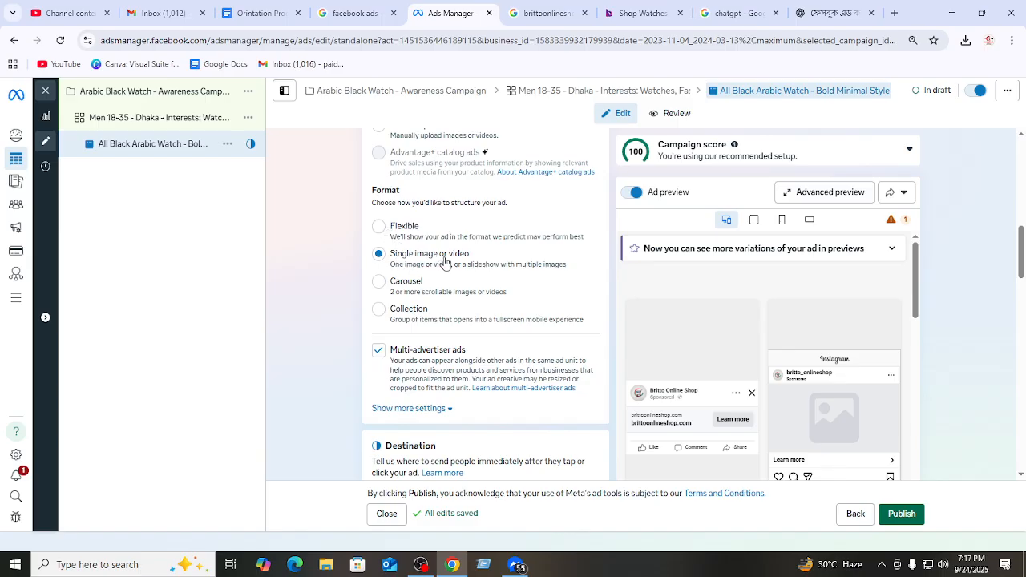
- Clear the existing website URL in the ad's Destination section
scroll(455, 293, "down", 3)
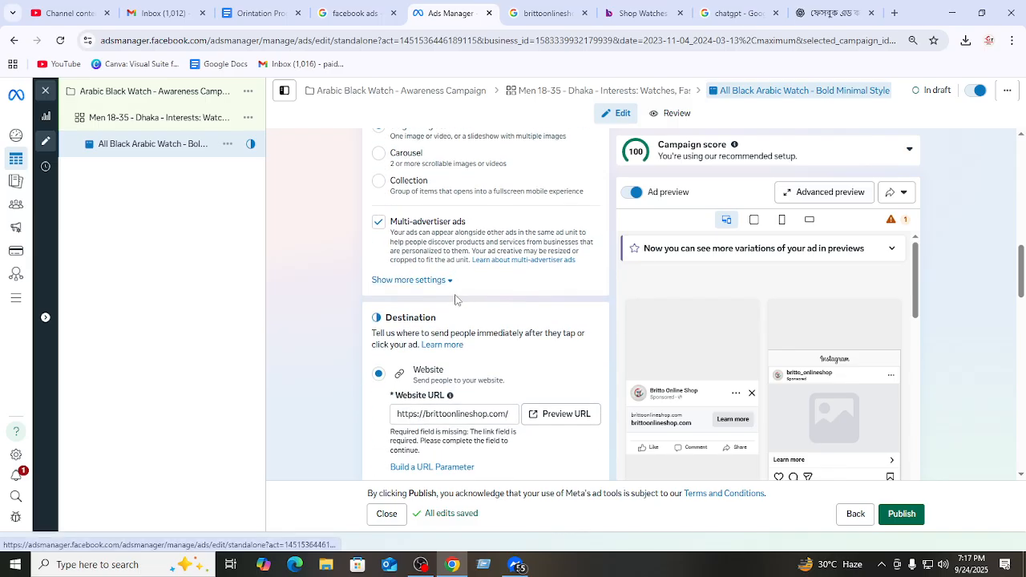
scroll(445, 337, "down", 2)
left_click(439, 223)
key("ctrl+a")
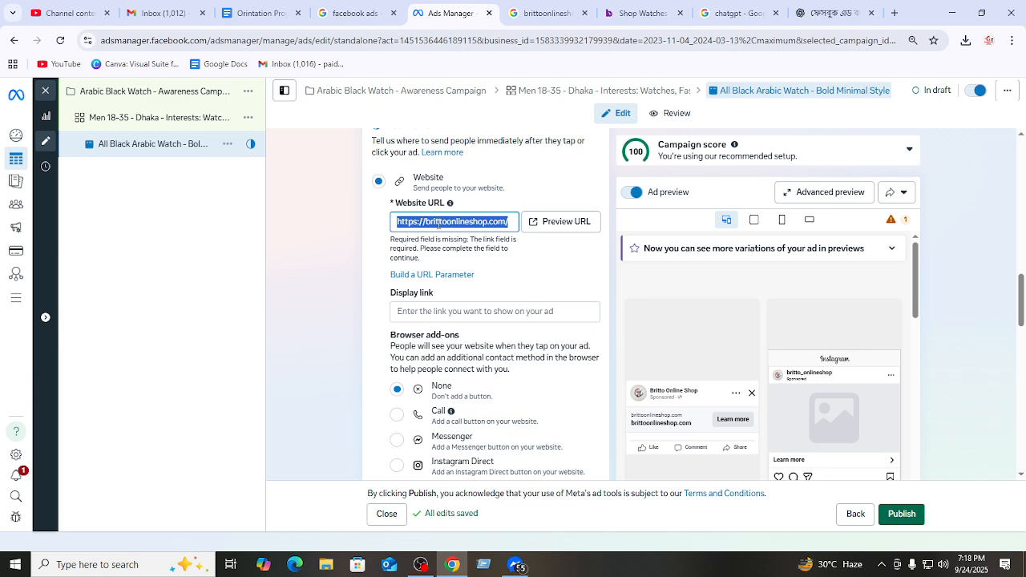
key("BackSpace")
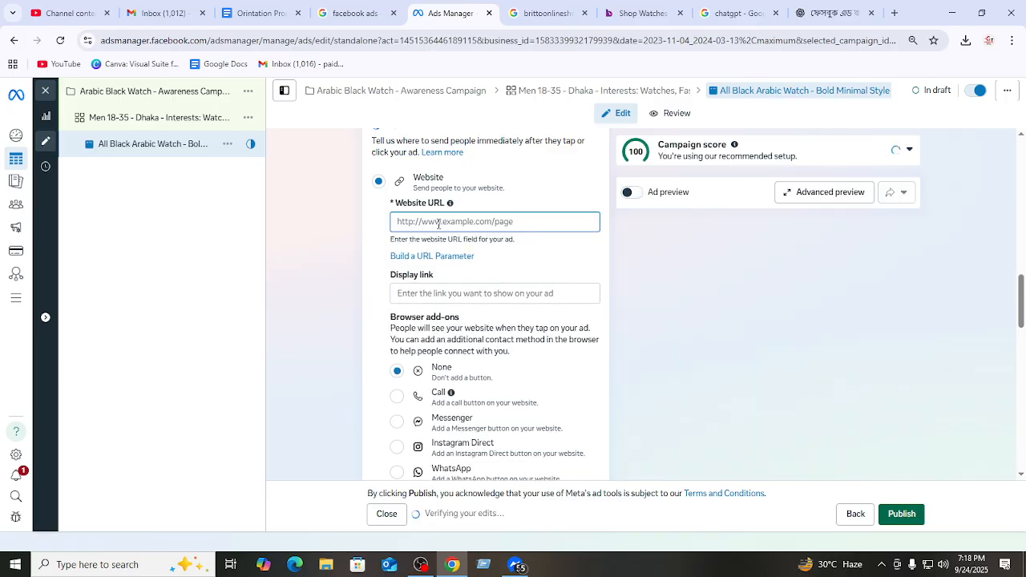
- Copy the Arabic Aura watch product page address from the Britto shop site and enter it as the ad's website URL
left_click(641, 12)
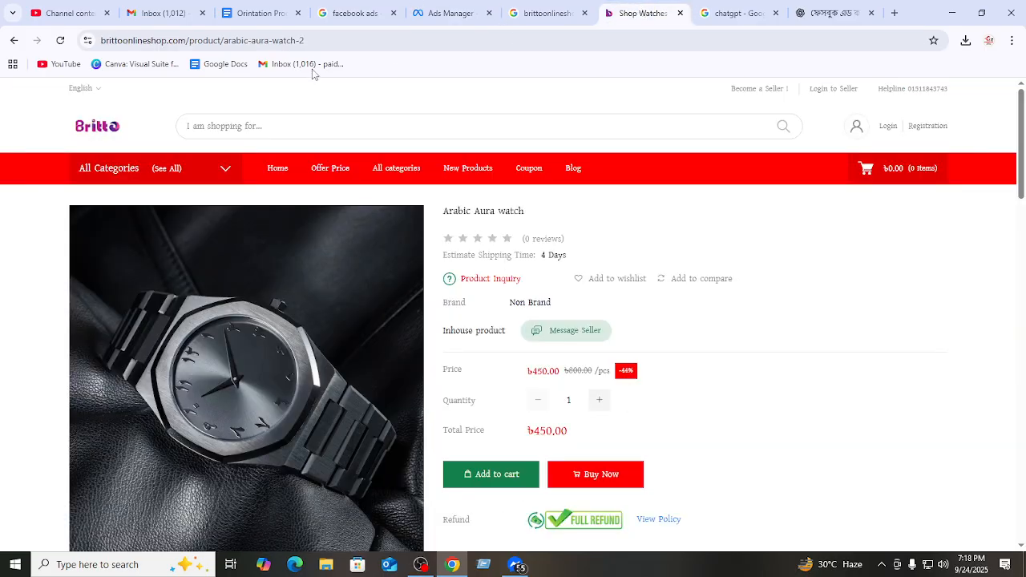
left_click(325, 36)
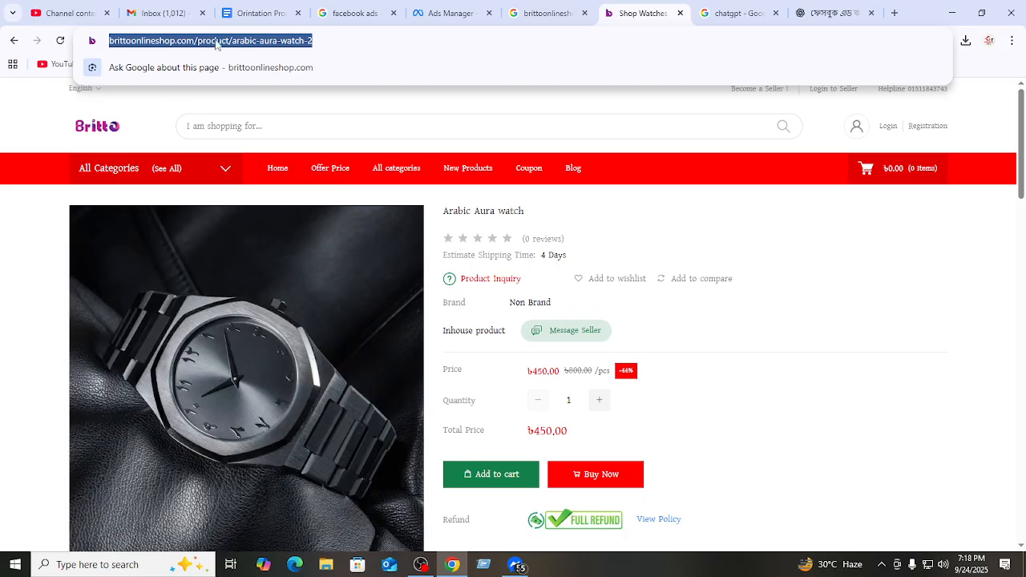
right_click(216, 45)
left_click(236, 163)
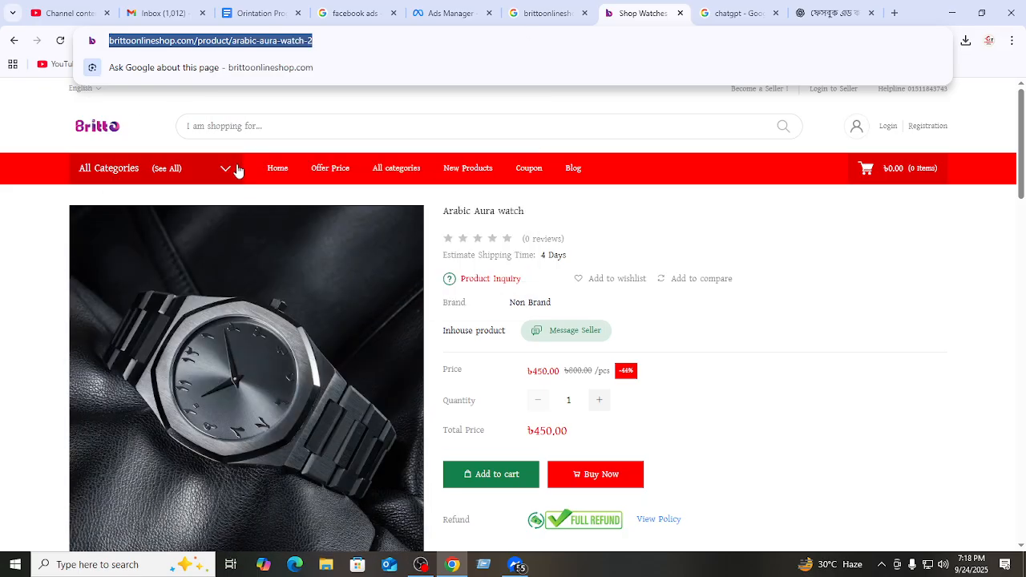
left_click(436, 16)
right_click(421, 224)
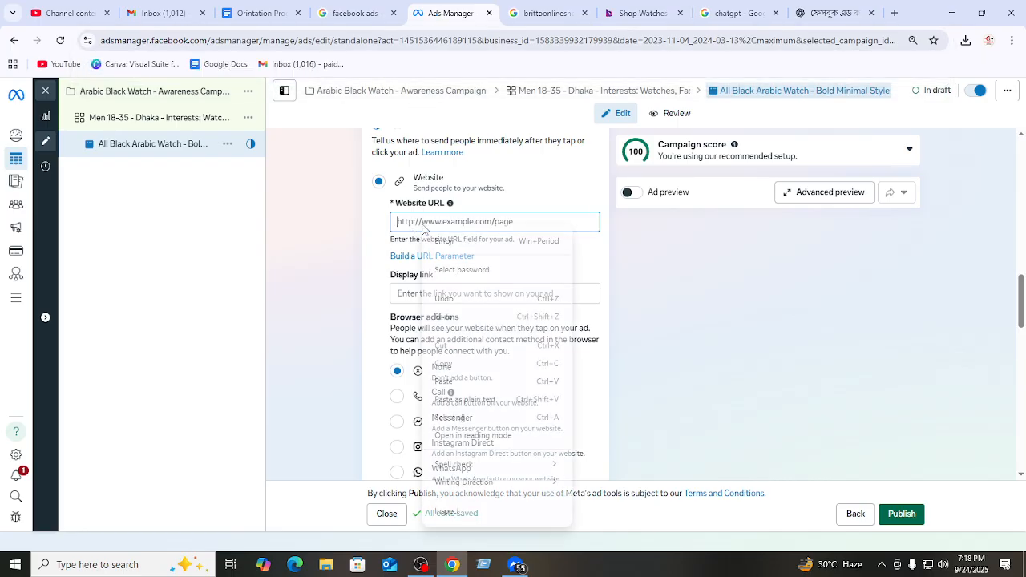
left_click(446, 382)
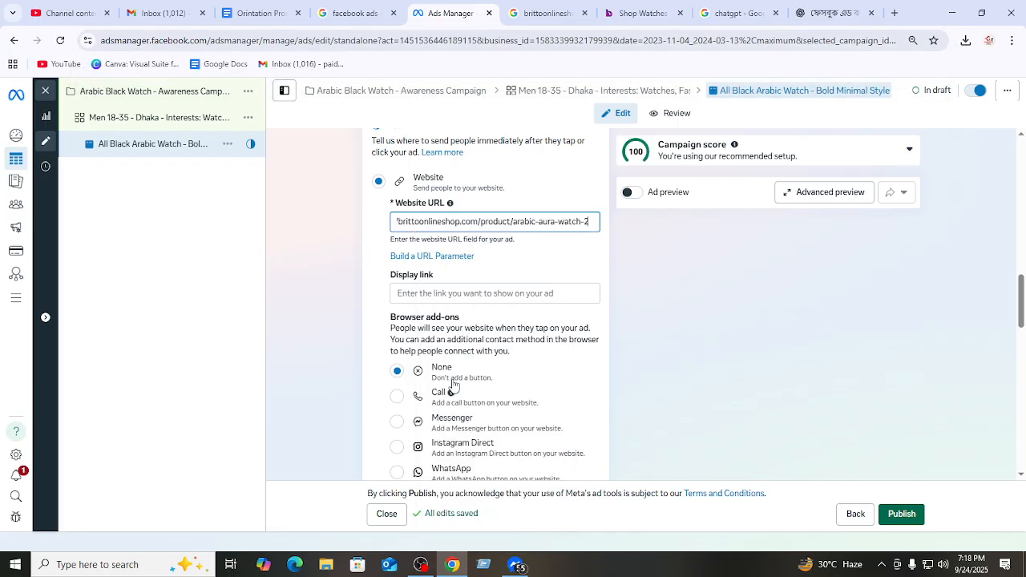
left_click(564, 262)
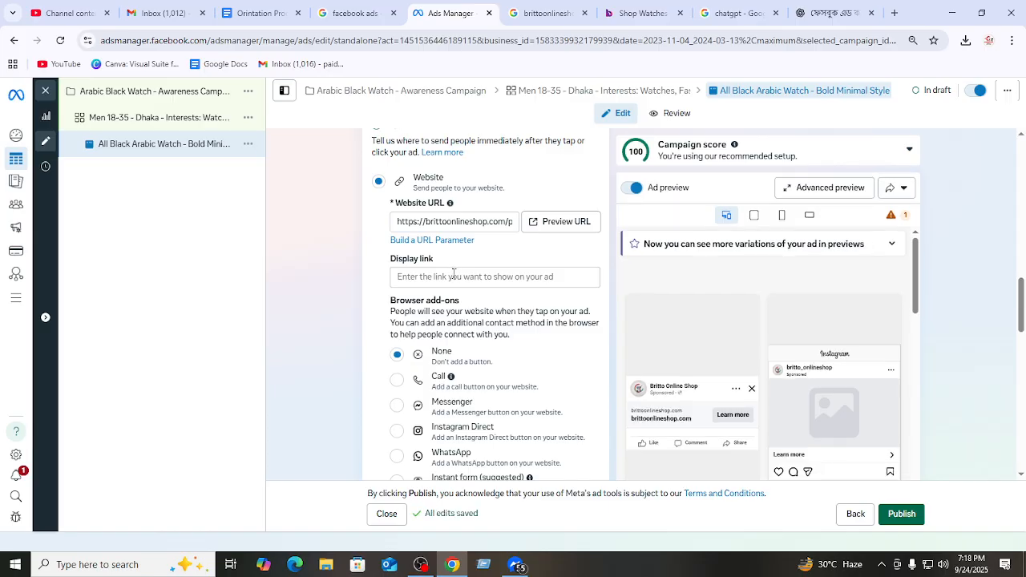
mouse_move(639, 425)
left_click(464, 276)
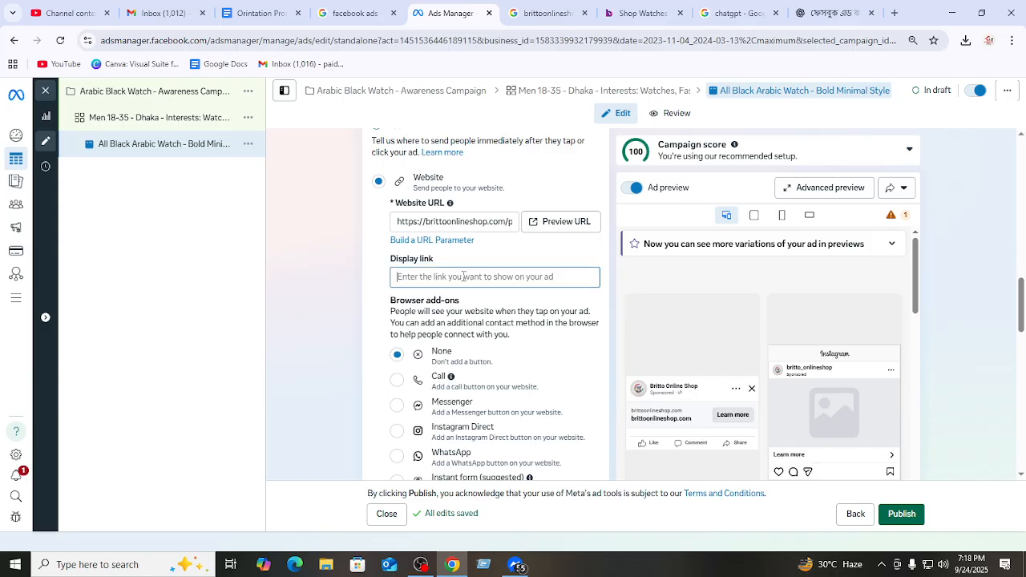
type("www")
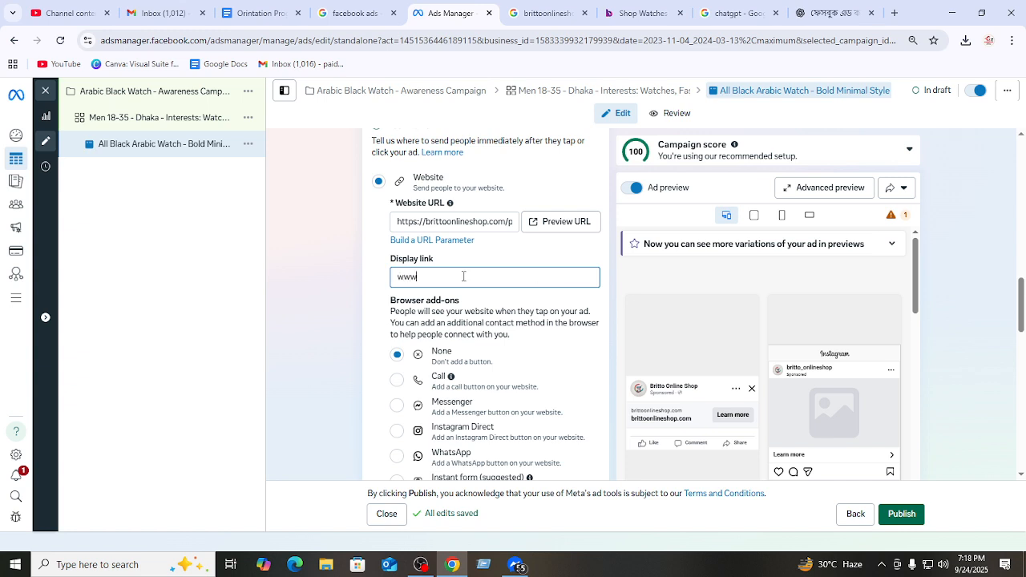
type(".")
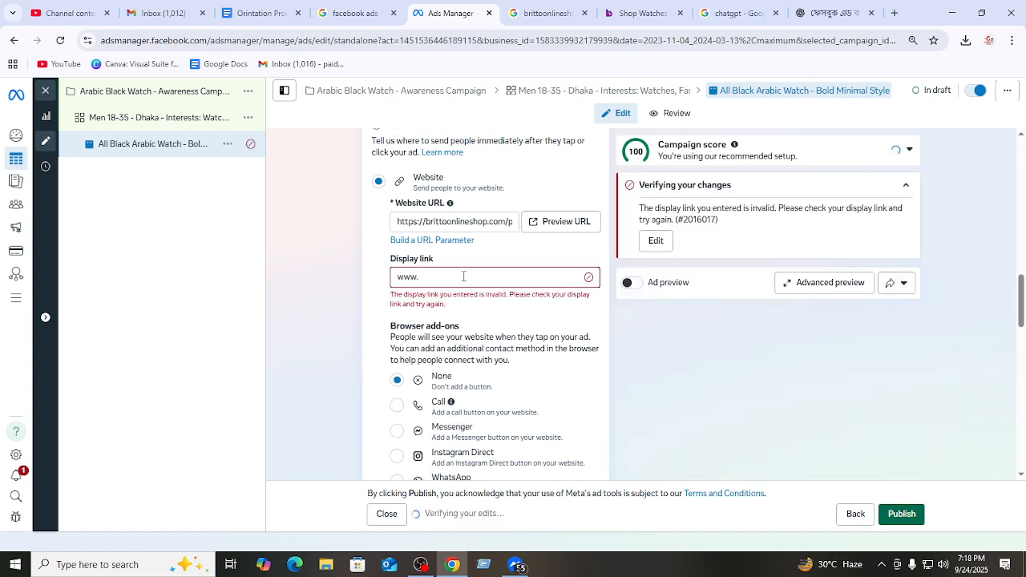
type("bb")
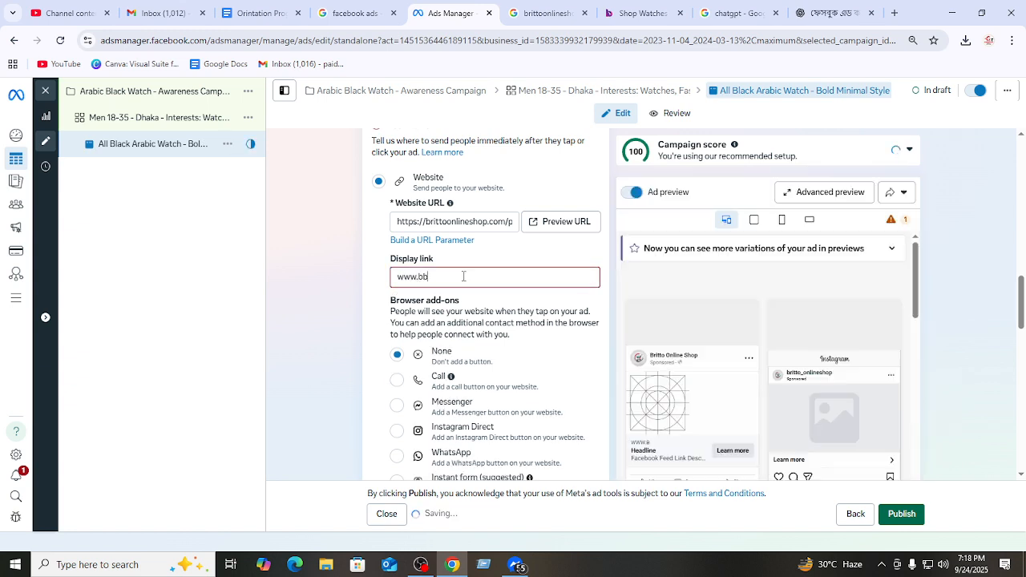
key("BackSpace")
type("rittoonlinesh")
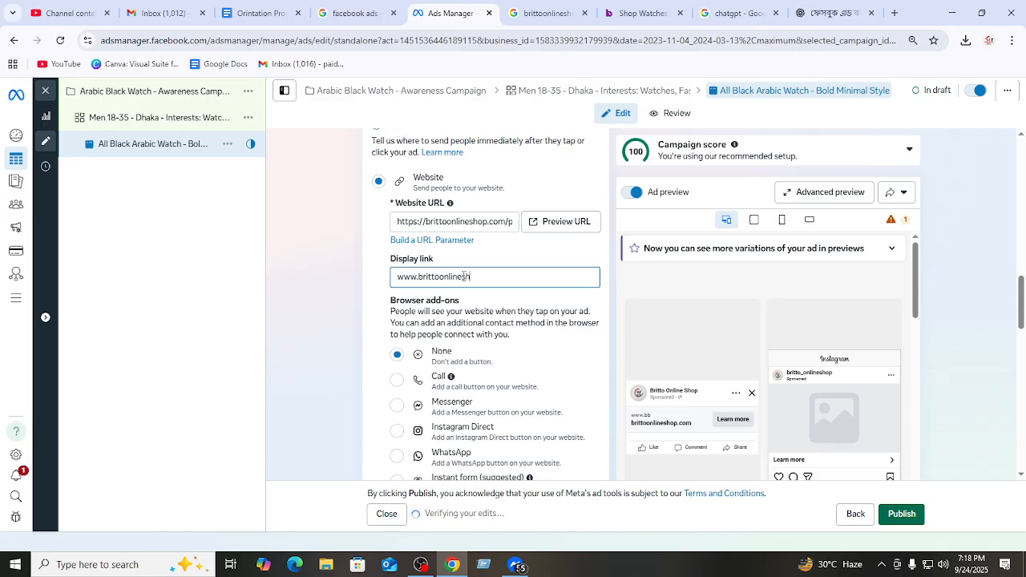
type("op")
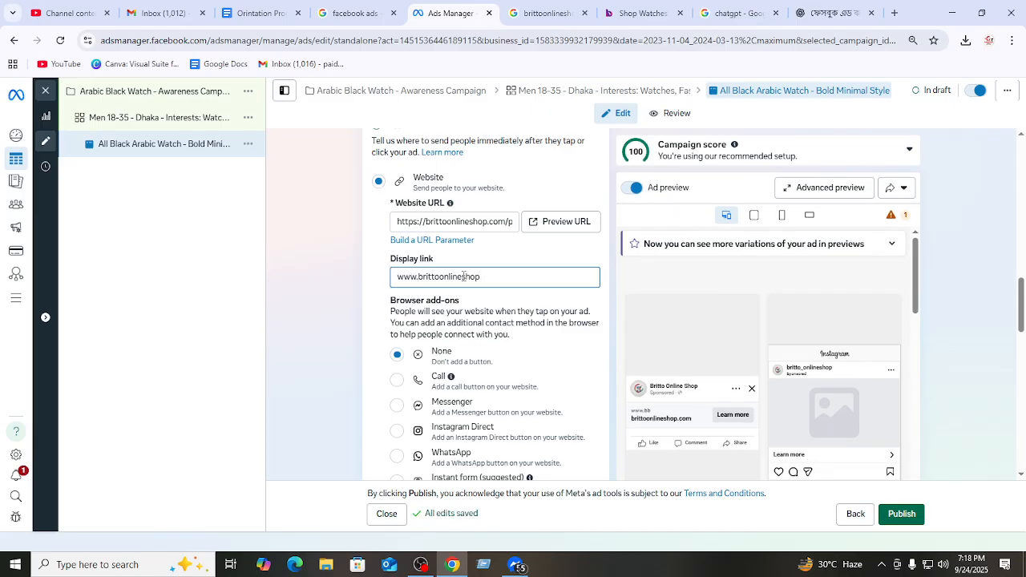
type(".com")
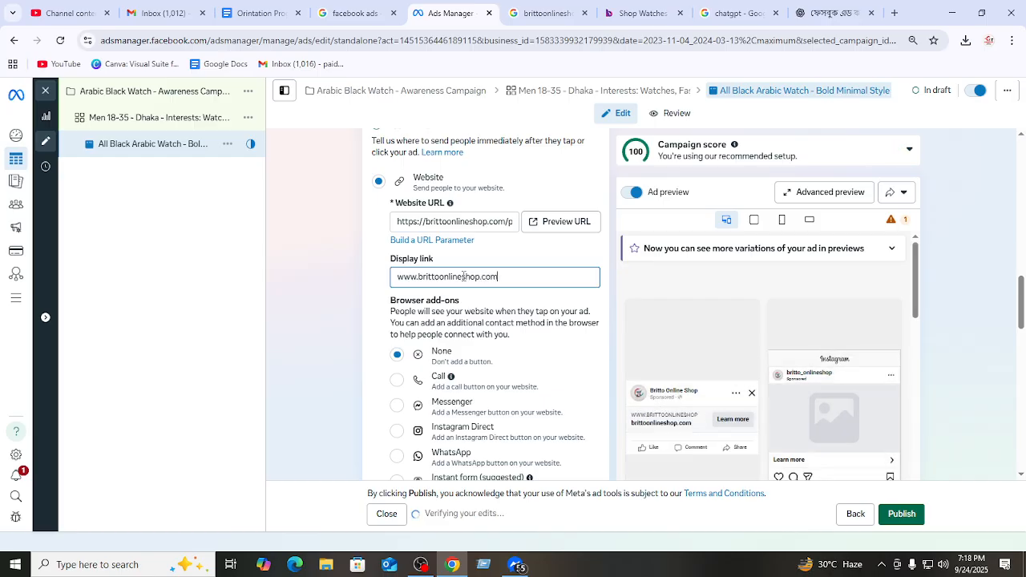
left_click(611, 300)
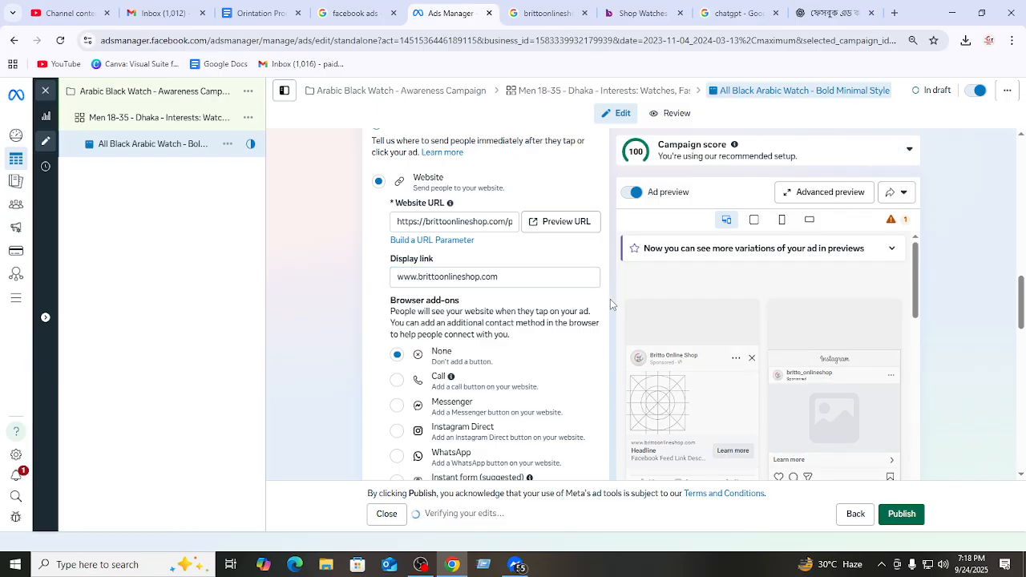
- Set up a video ad creative with Watch 2 .mp4 from the account media, skipping the trim stage
scroll(600, 307, "down", 4)
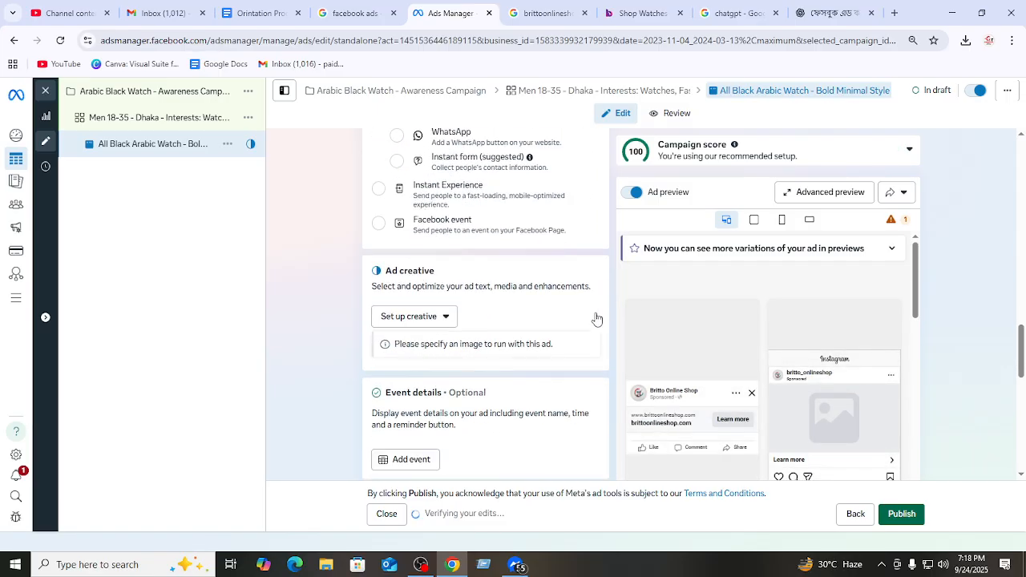
left_click(442, 318)
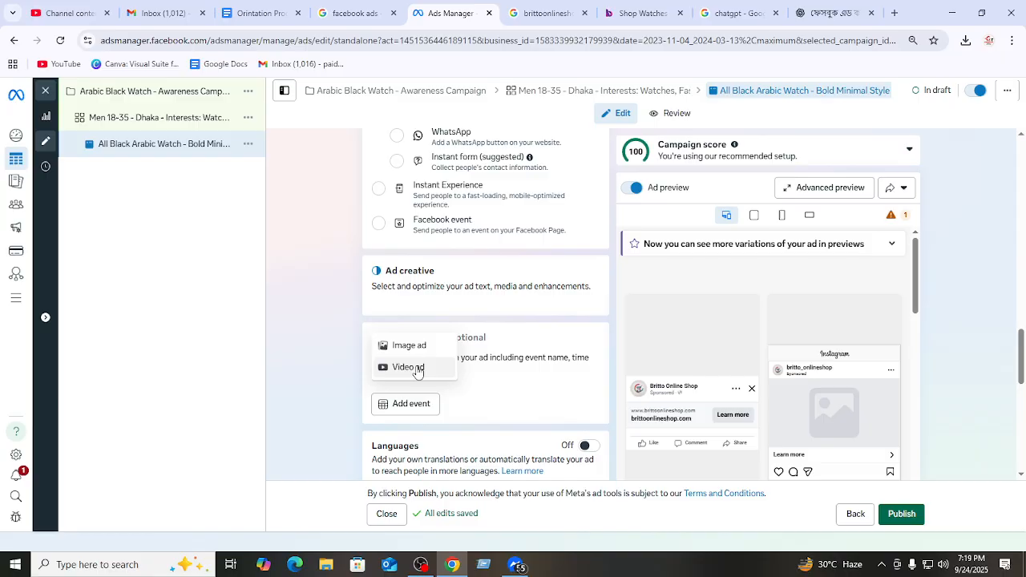
left_click(417, 370)
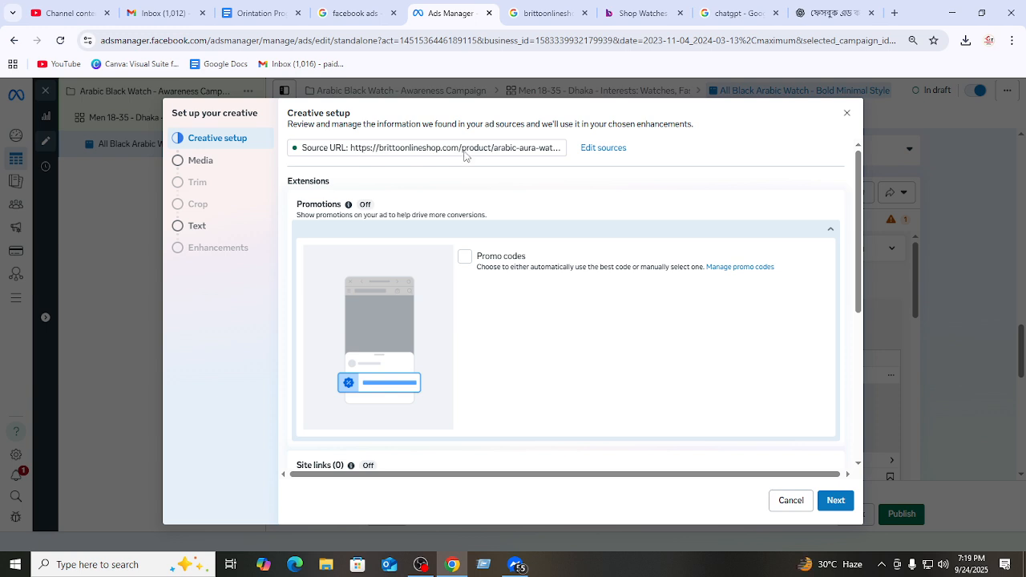
left_click(193, 164)
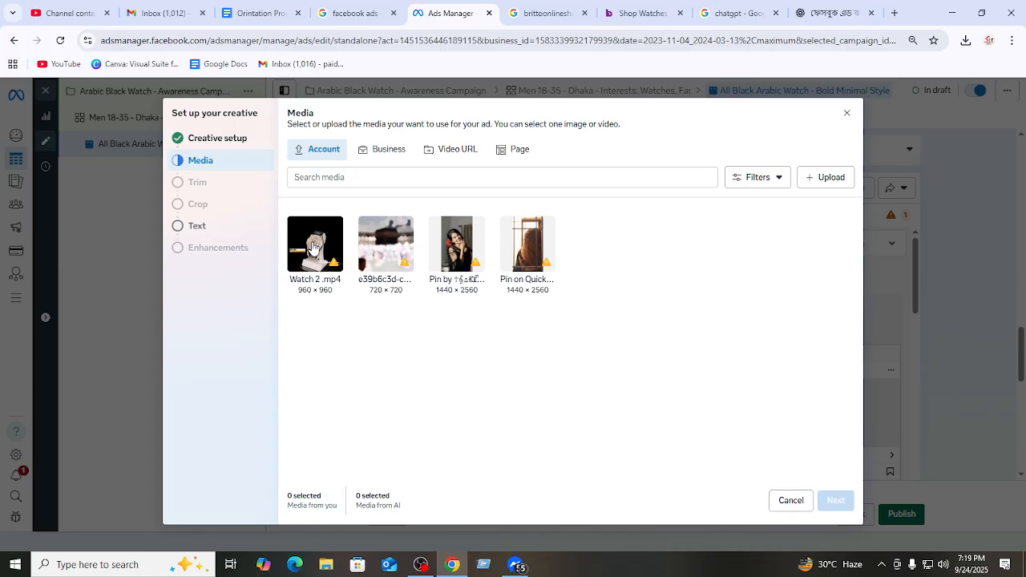
left_click(315, 247)
left_click(835, 501)
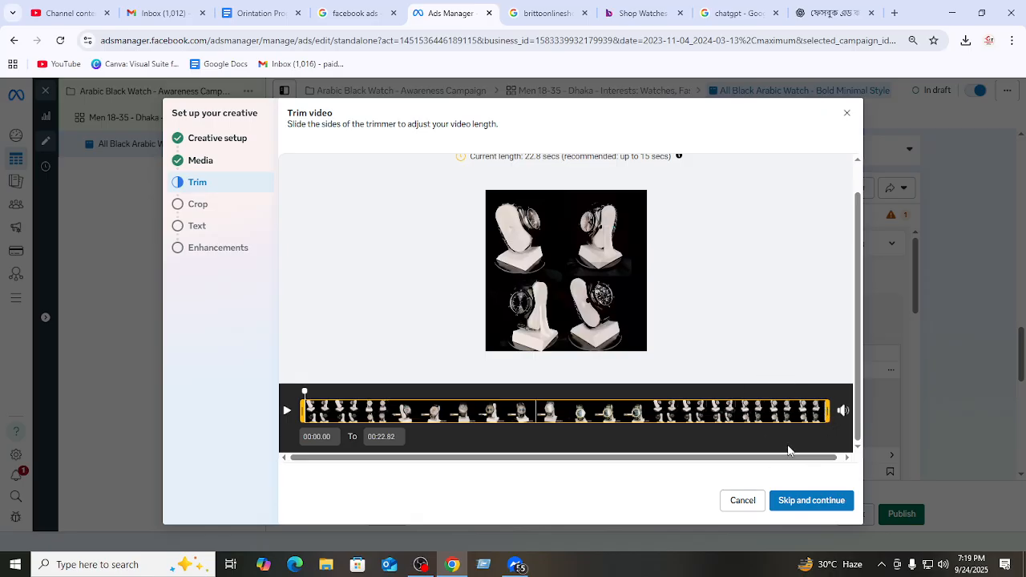
left_click(801, 503)
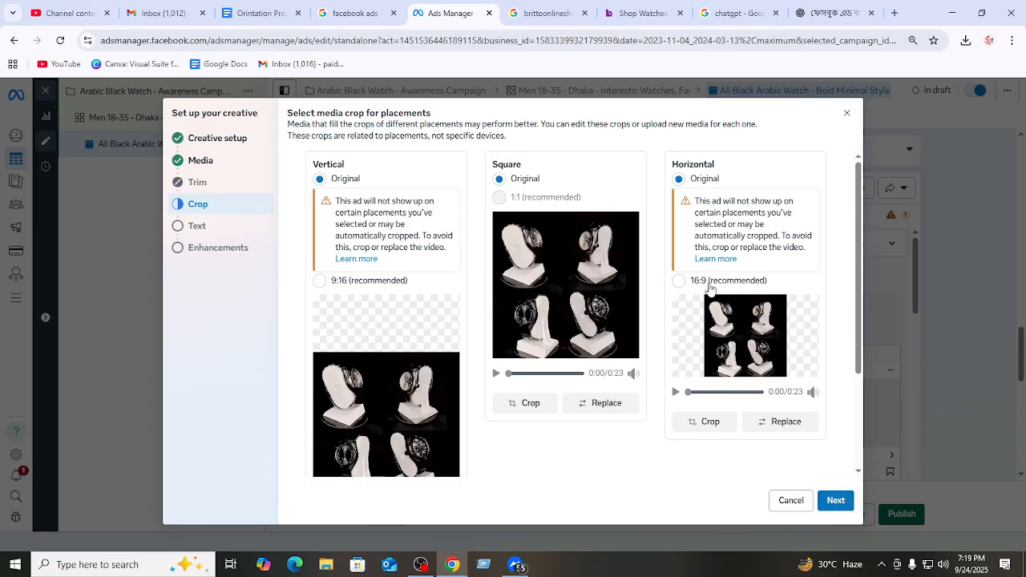
- Choose the recommended 9:16 vertical and 16:9 horizontal crops for the video and continue to the text stage
left_click(337, 283)
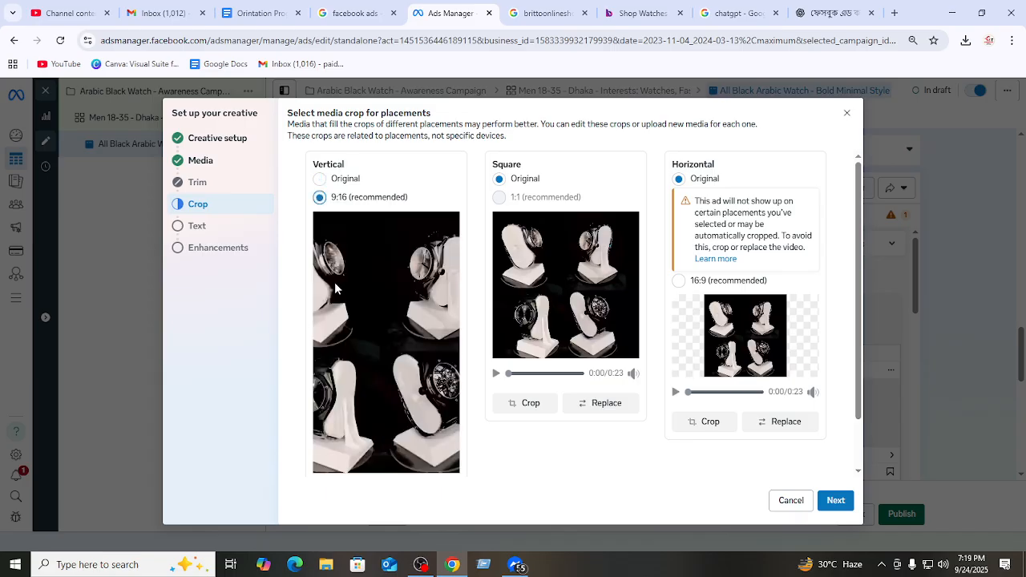
left_click(690, 281)
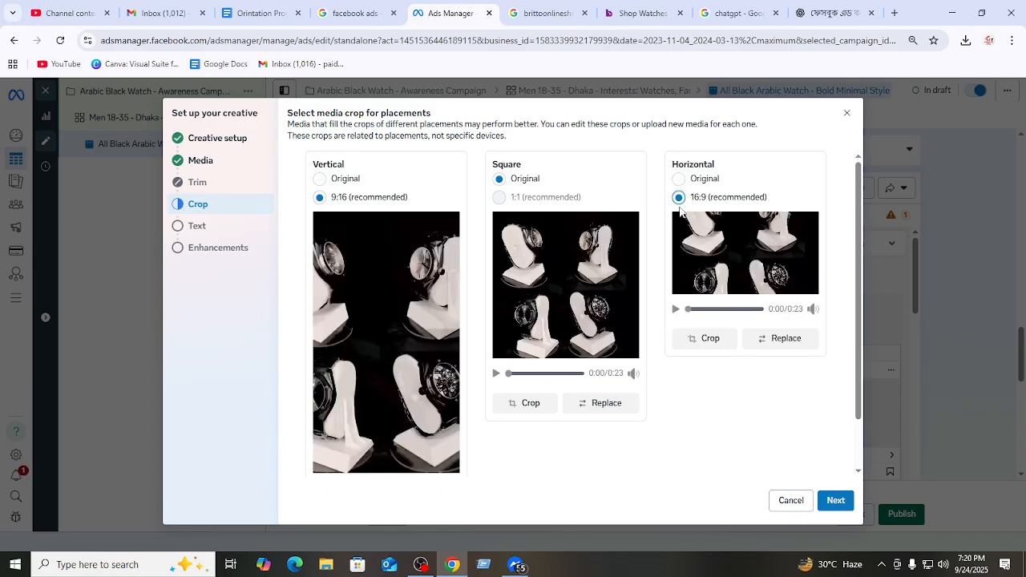
left_click(835, 500)
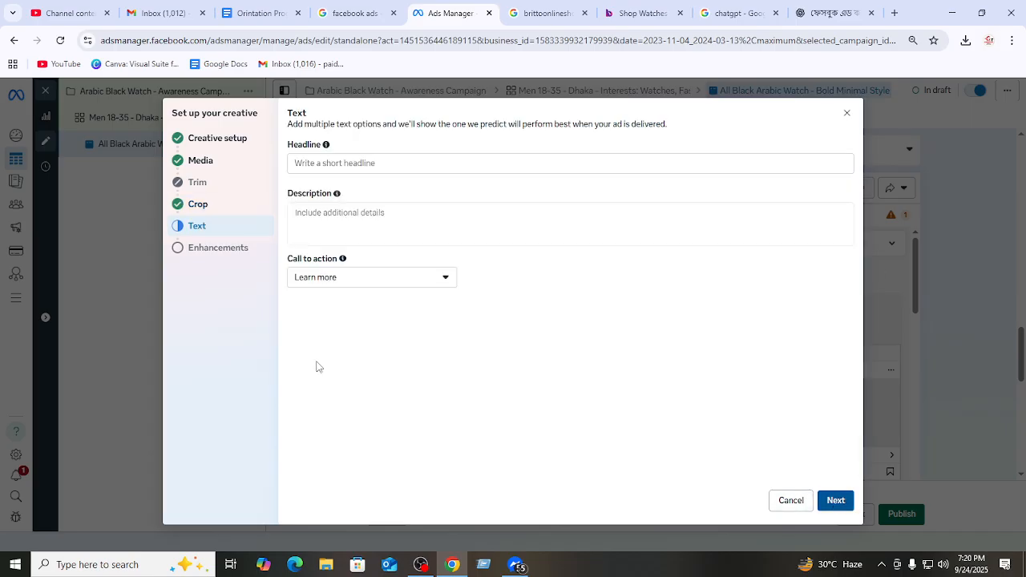
- Enter the primary text "আজ অফারের শেষ দিন" and the headline "এখনই অর্ডার করুন" for the ad
left_click(390, 166)
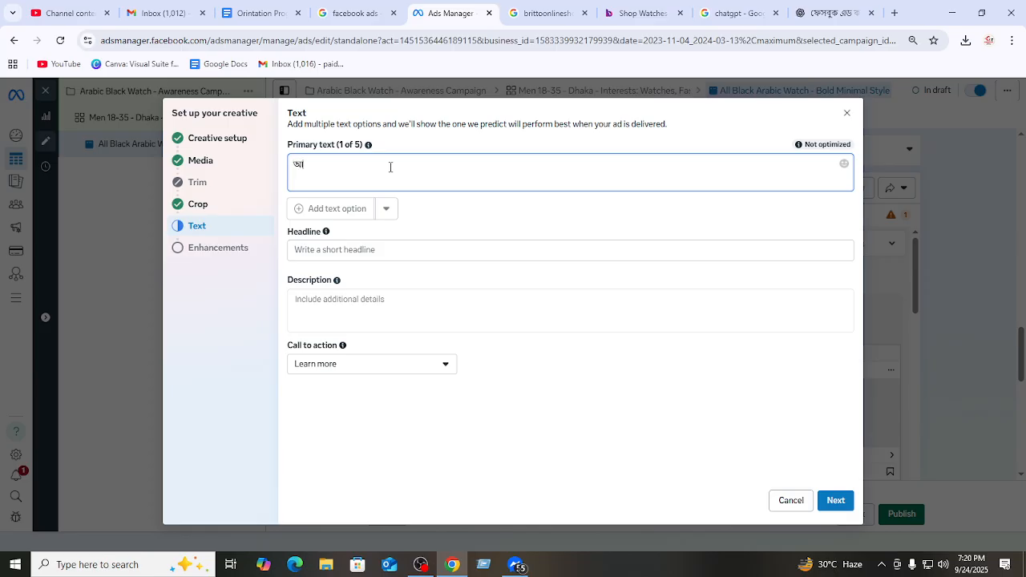
type("ফ")
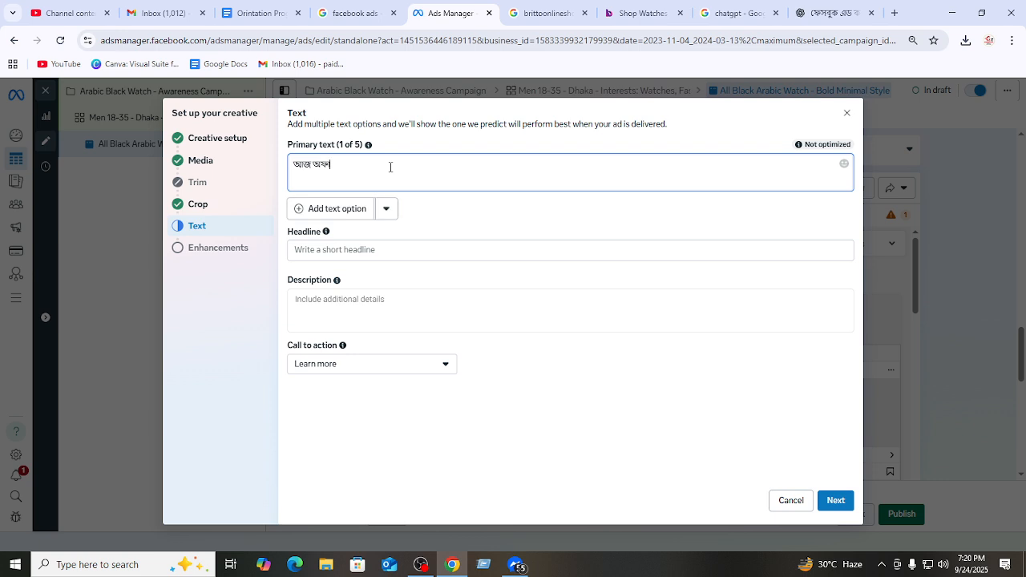
type("ারের মেগ")
key("BackSpace")
type("দিন")
left_click(382, 249)
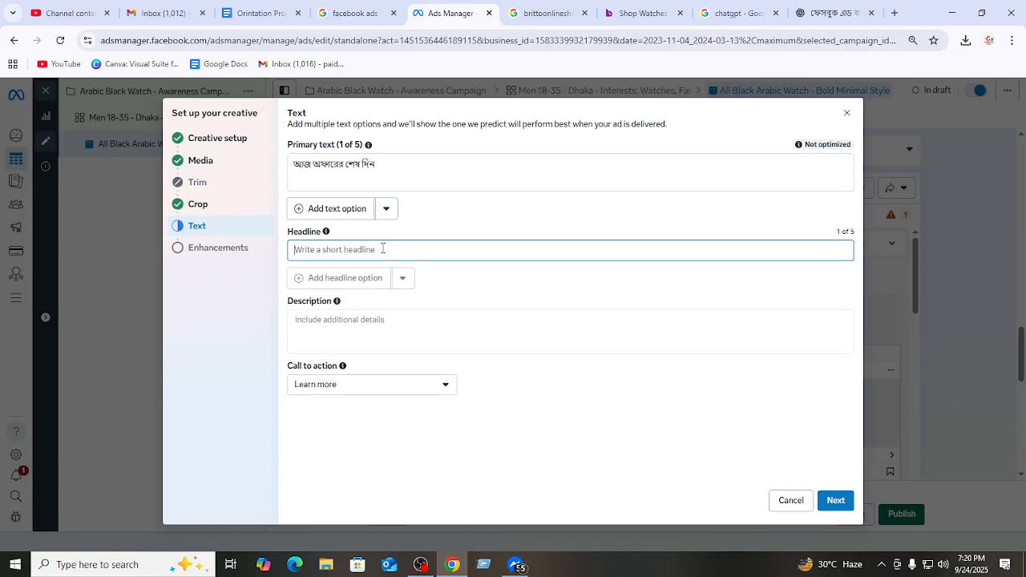
type("ে")
type("এখনই অর্ডার করুন")
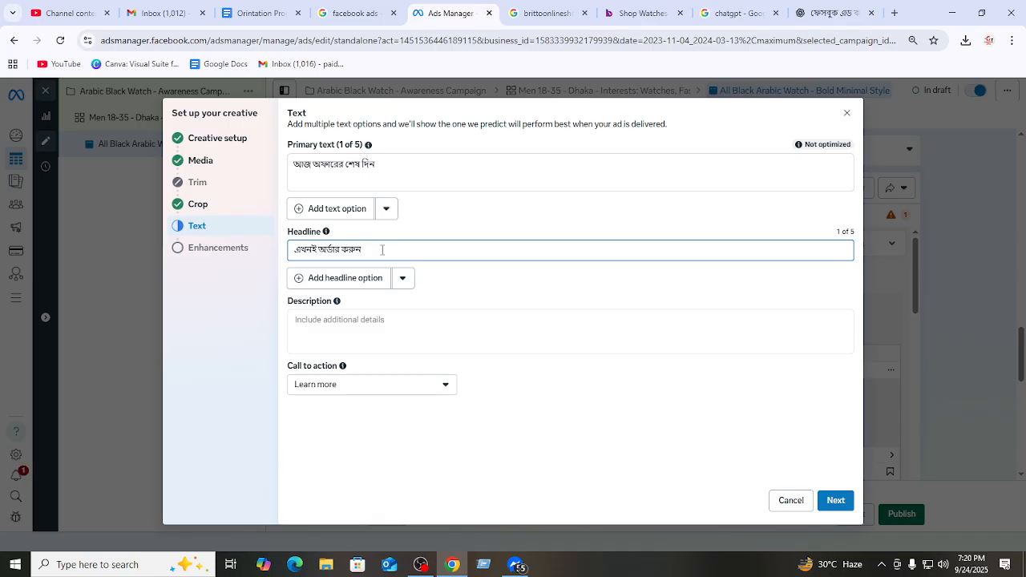
- Enter the description "বিস্তারিত লিখবেন", set the call to action to Order now, and proceed to the creative enhancements
left_click(376, 321)
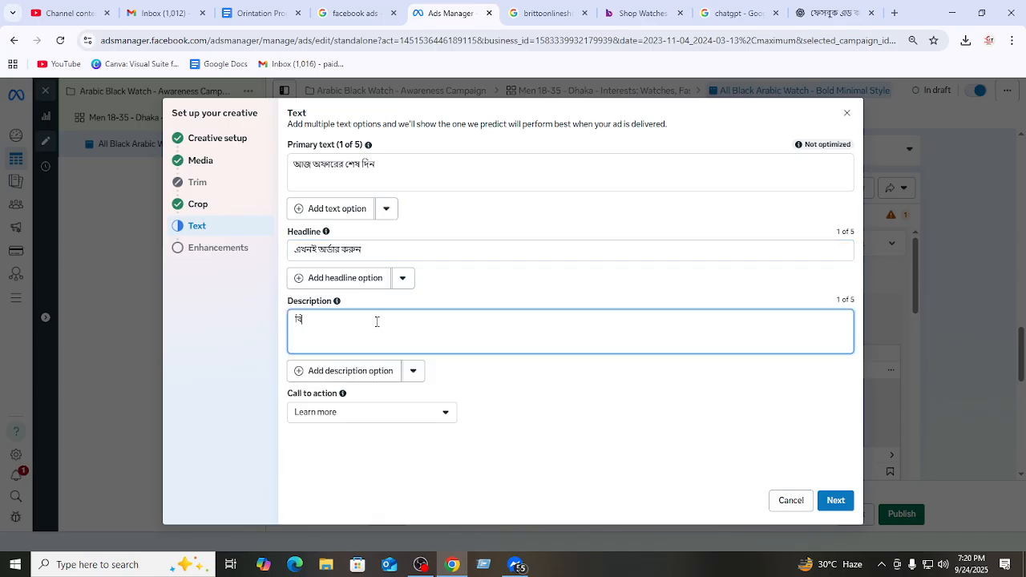
type("বিস্তারিত লিখবেন")
left_click(391, 415)
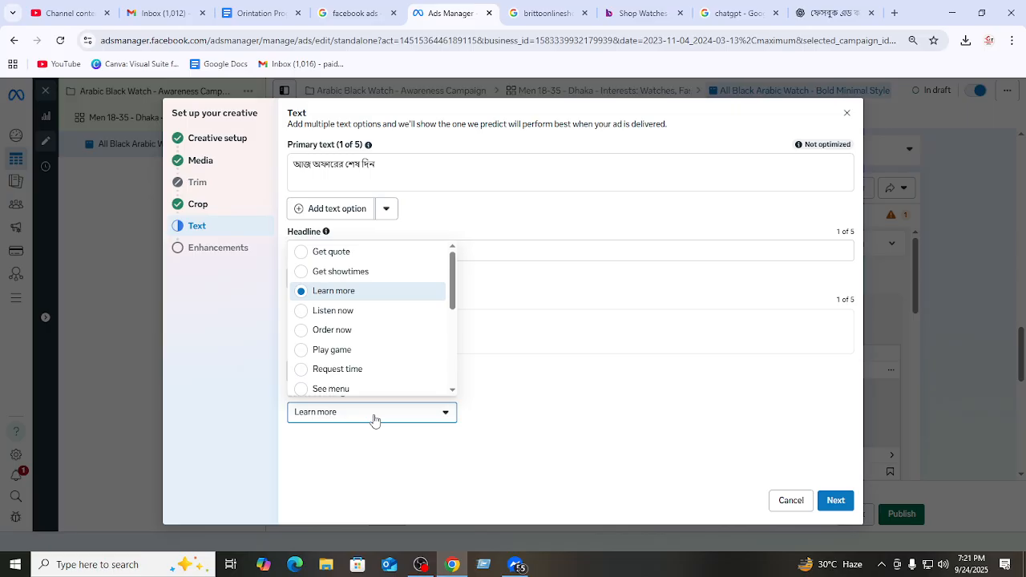
left_click(339, 330)
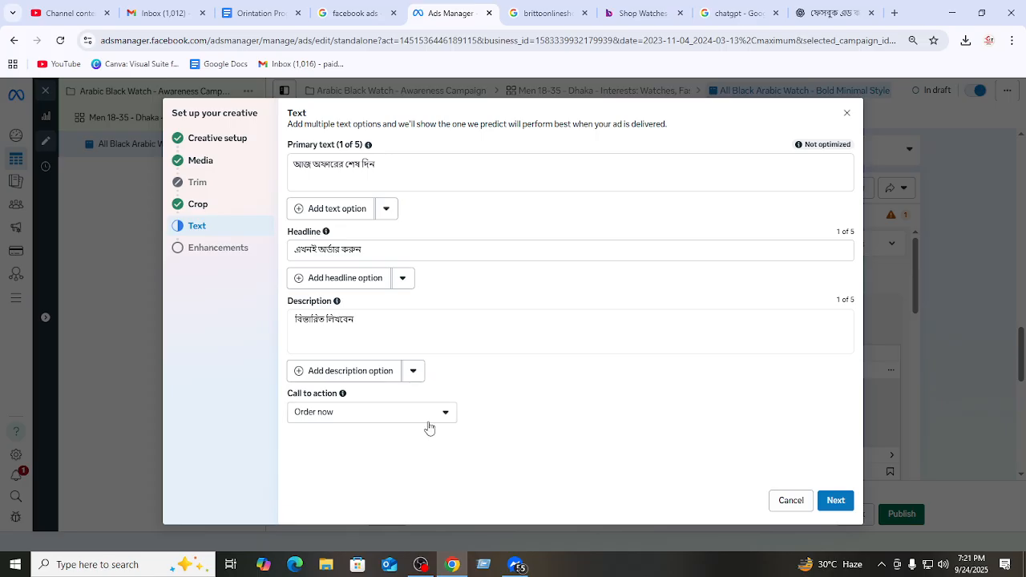
left_click(836, 500)
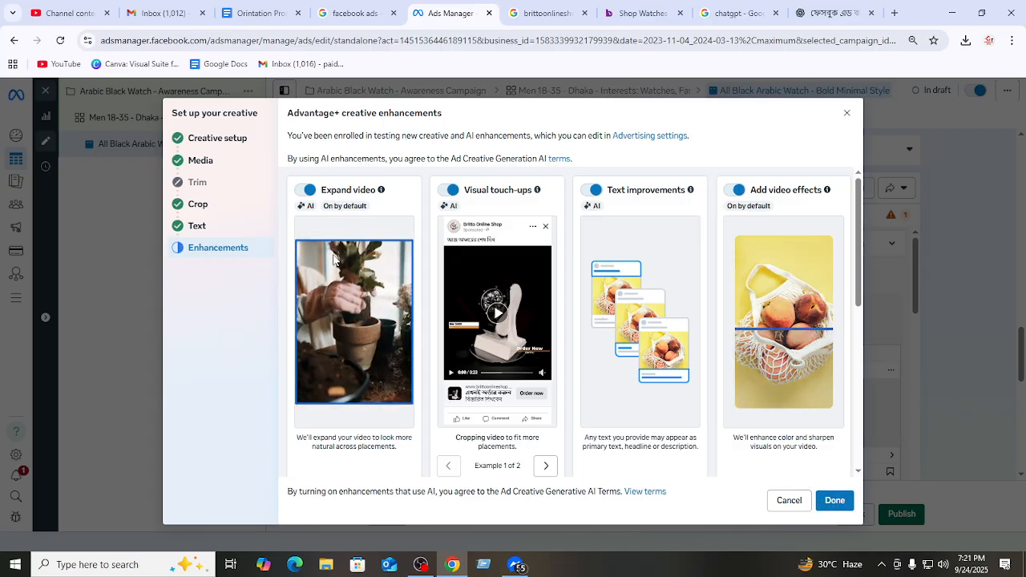
mouse_move(319, 205)
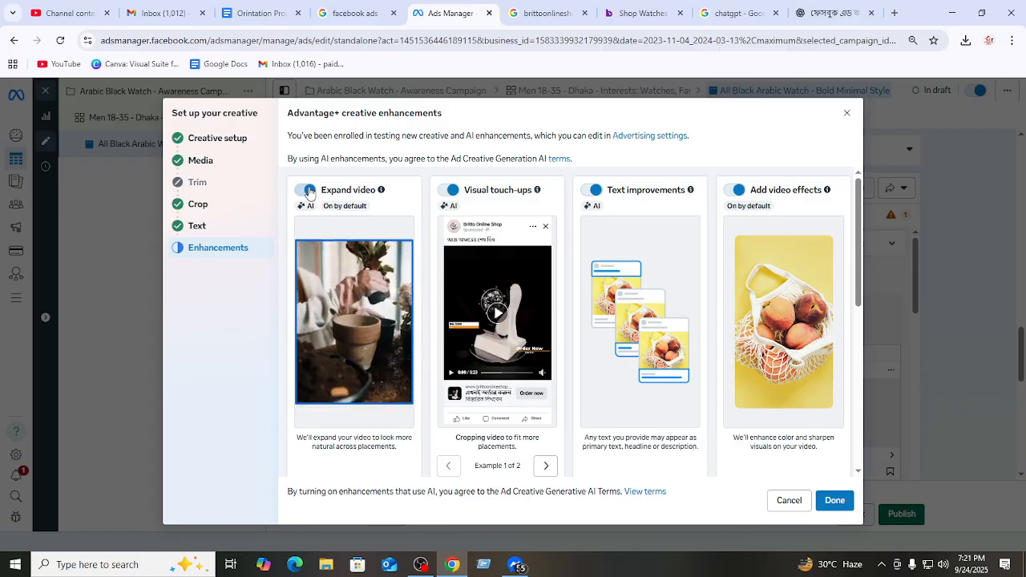
- Accept the Advantage+ creative enhancements with their current selections and check the ad's text settings and feed preview
left_click(839, 483)
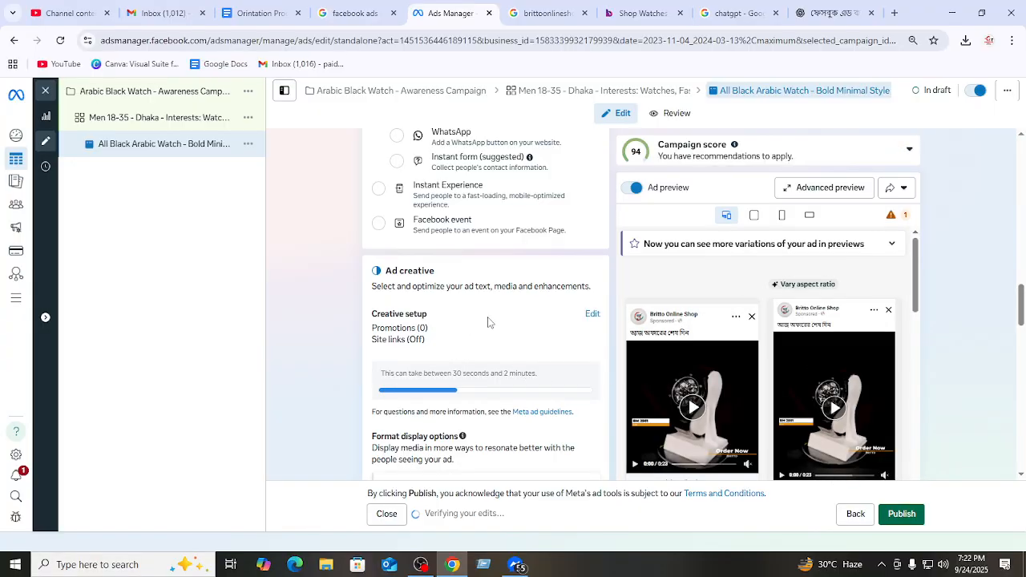
scroll(505, 324, "down", 6)
scroll(517, 325, "down", 2)
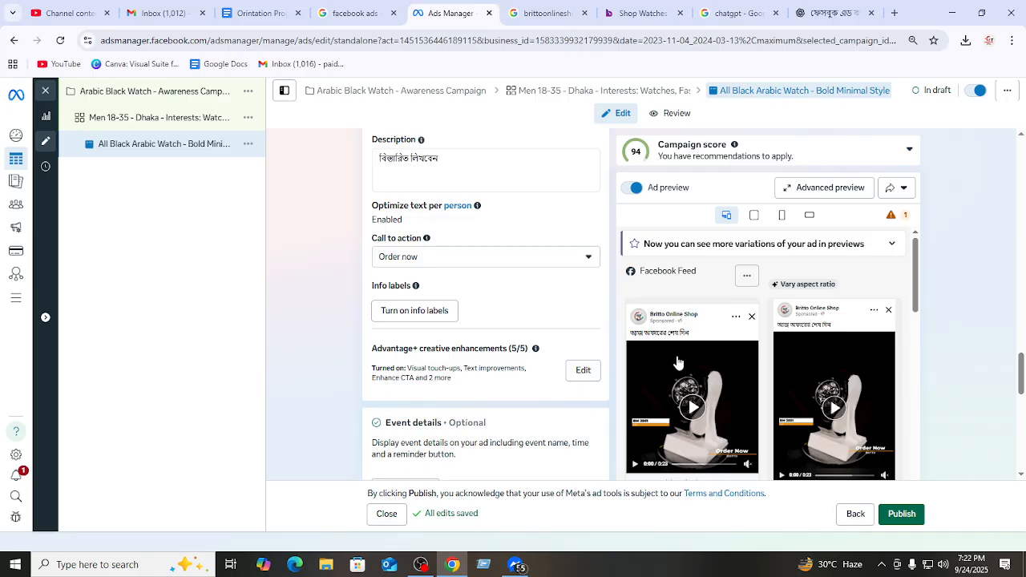
scroll(676, 365, "down", 2)
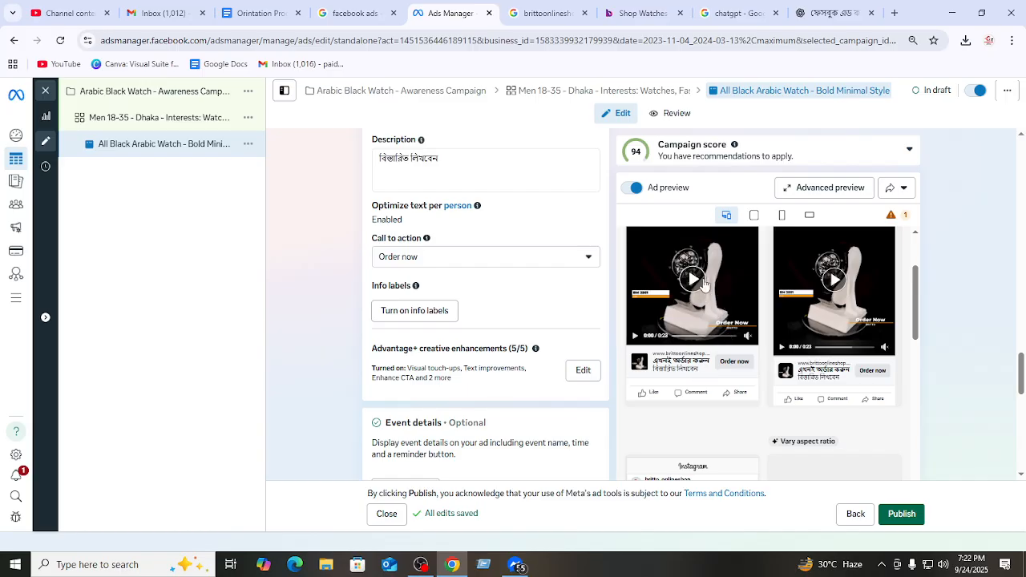
scroll(463, 318, "down", 2)
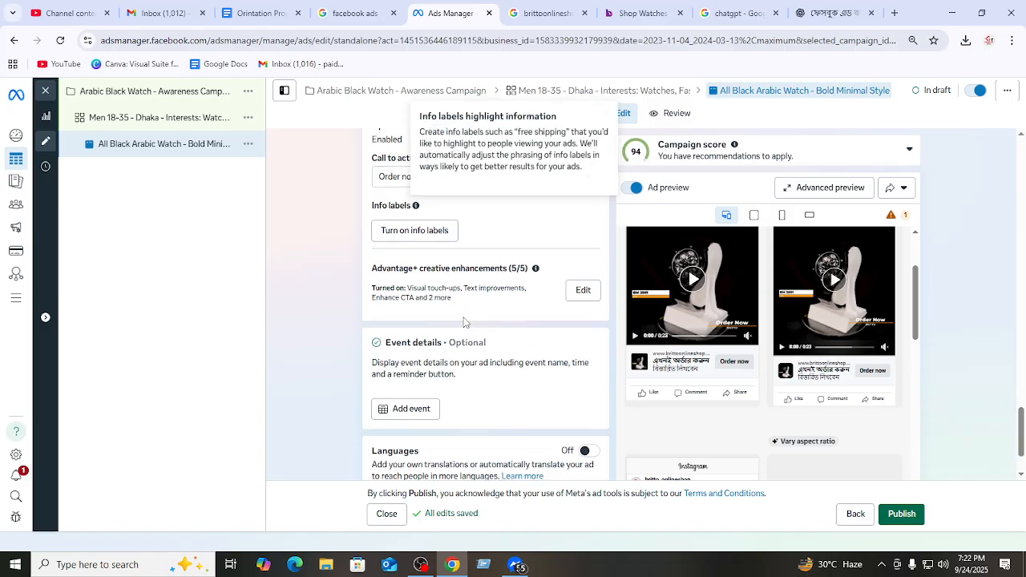
- Dismiss the inactive Meta Pixel warning in the ad's Tracking section and check the remaining tracking settings and placement previews
scroll(464, 318, "down", 3)
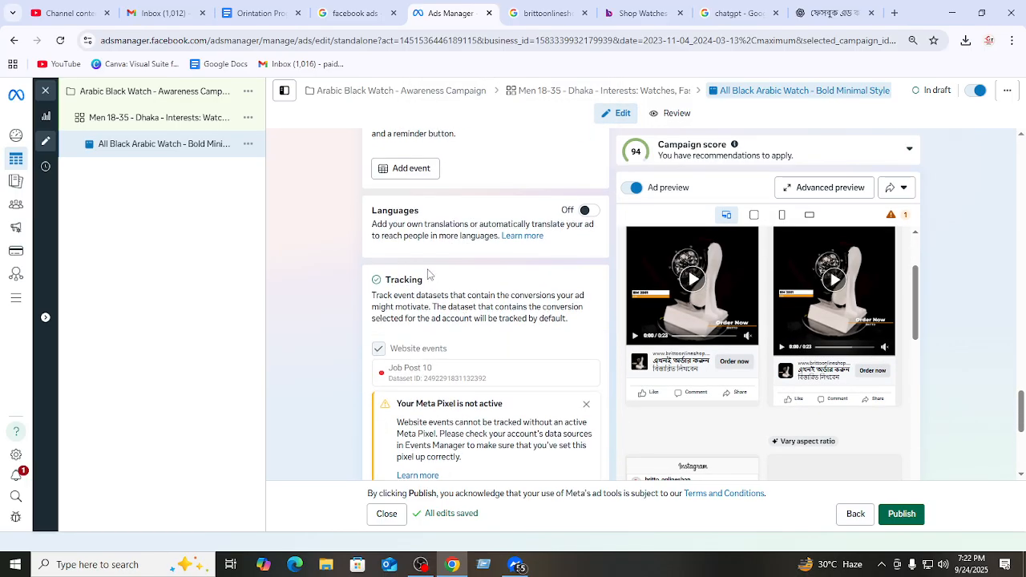
scroll(485, 311, "down", 2)
scroll(482, 324, "up", 2)
left_click_drag(385, 280, 423, 295)
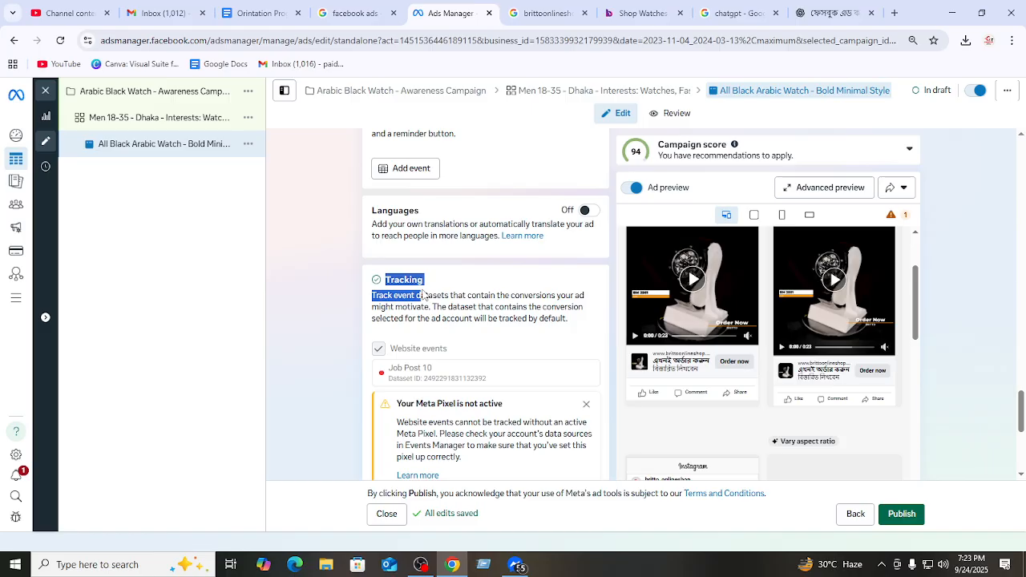
left_click(586, 404)
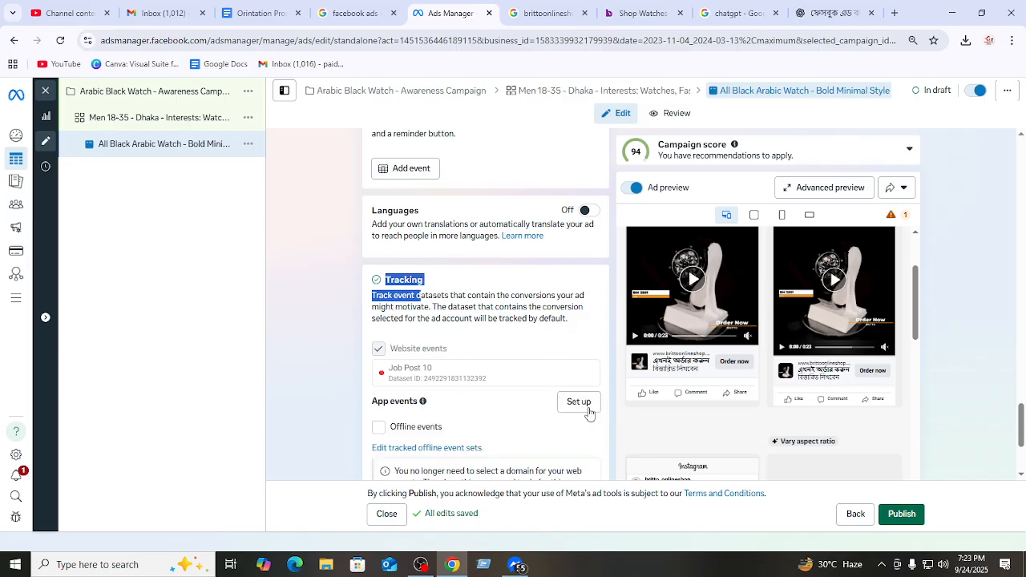
scroll(586, 413, "down", 2)
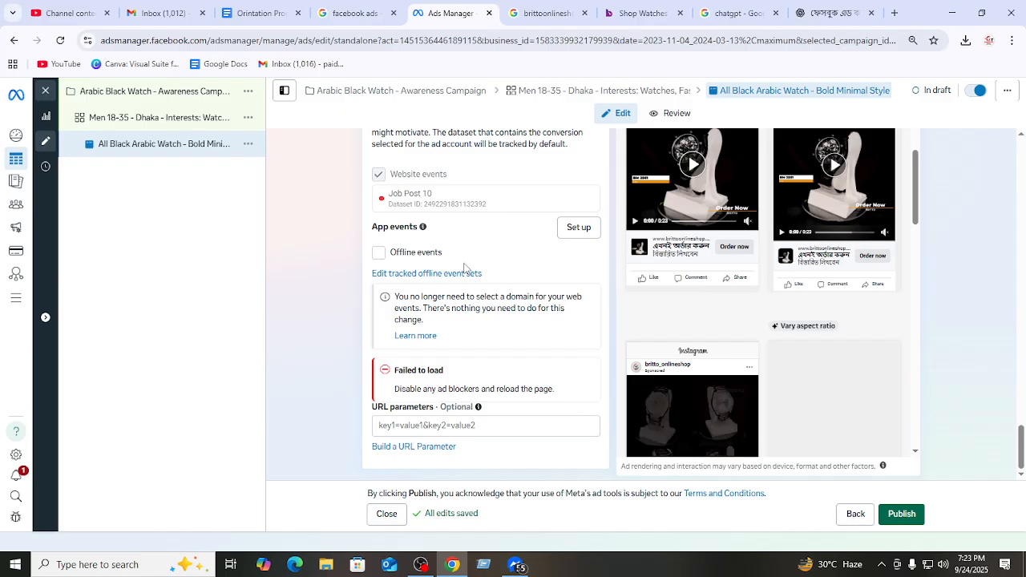
scroll(641, 377, "down", 3)
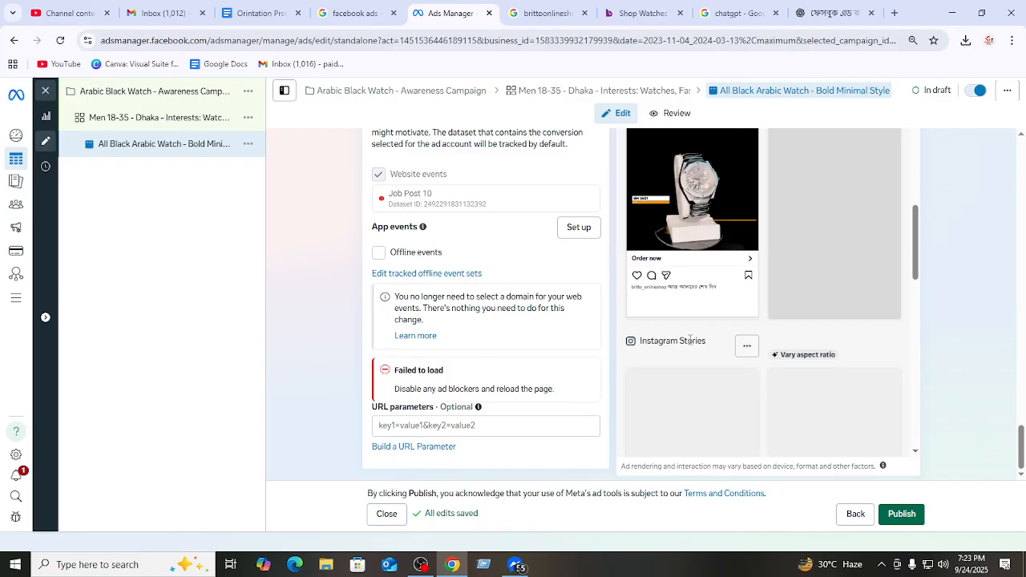
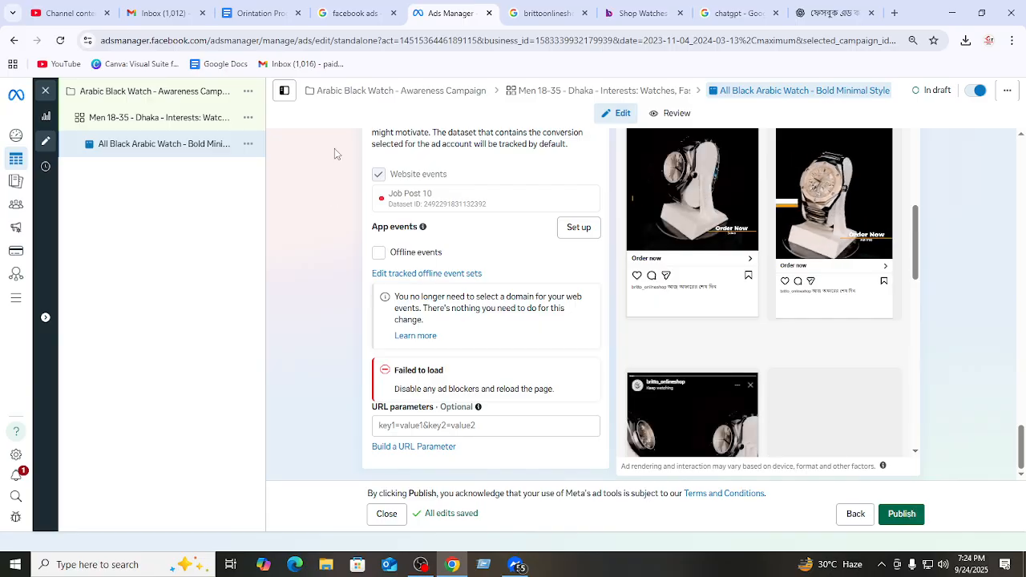
- Review the campaign-level objective, budget strategy and special ad categories, and proceed to the ad set
left_click(401, 93)
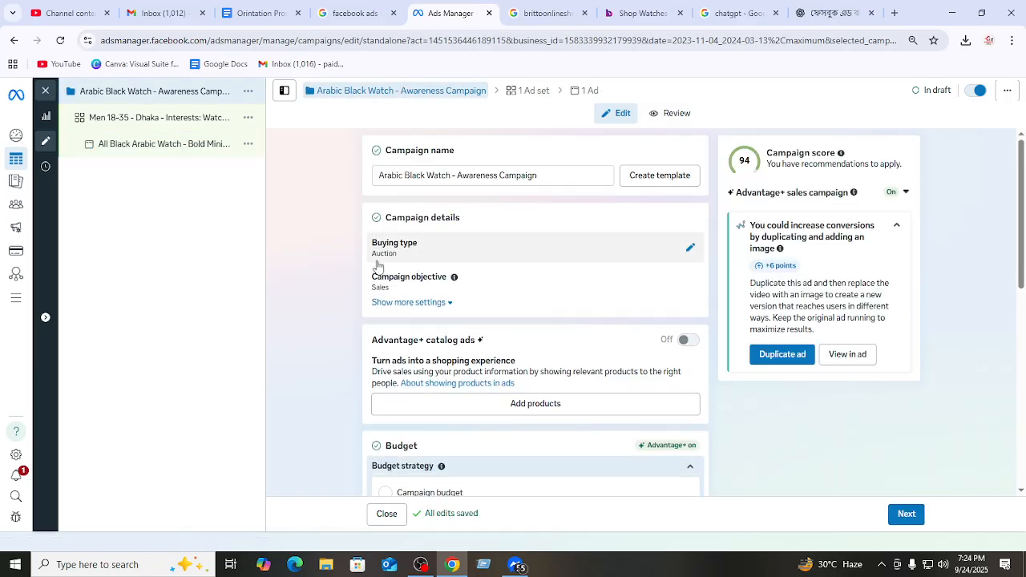
scroll(409, 310, "down", 5)
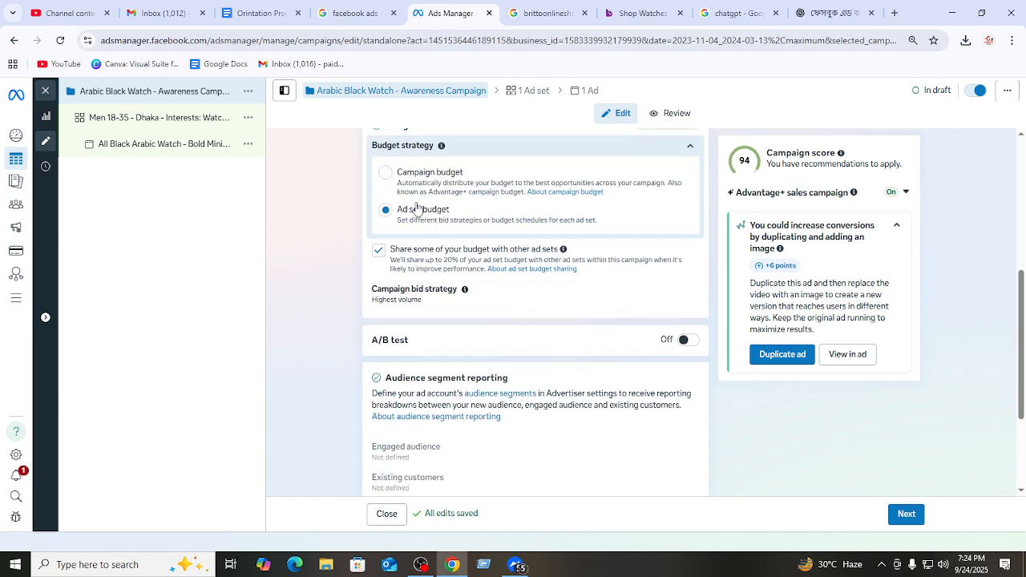
scroll(492, 274, "down", 3)
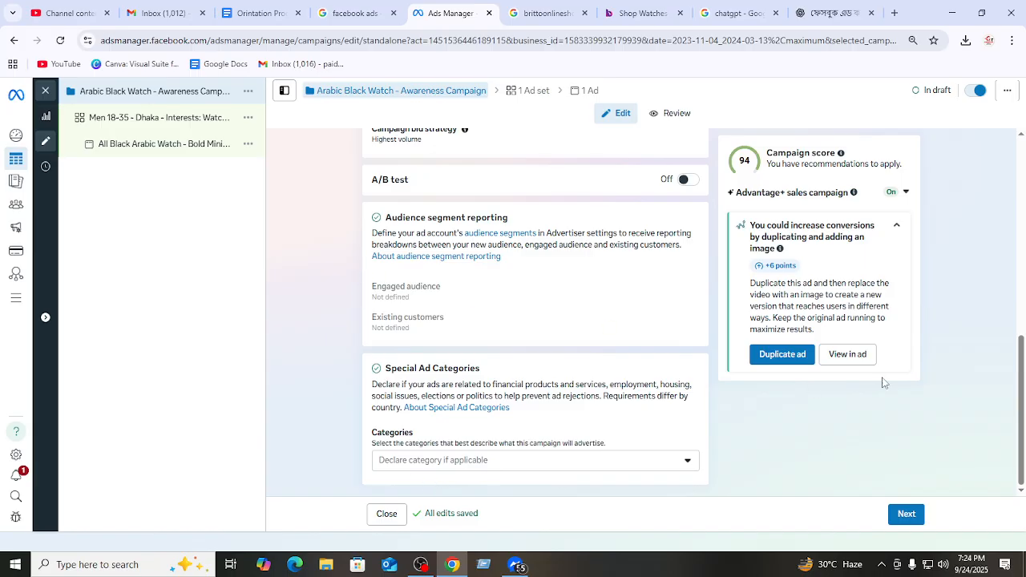
left_click(915, 517)
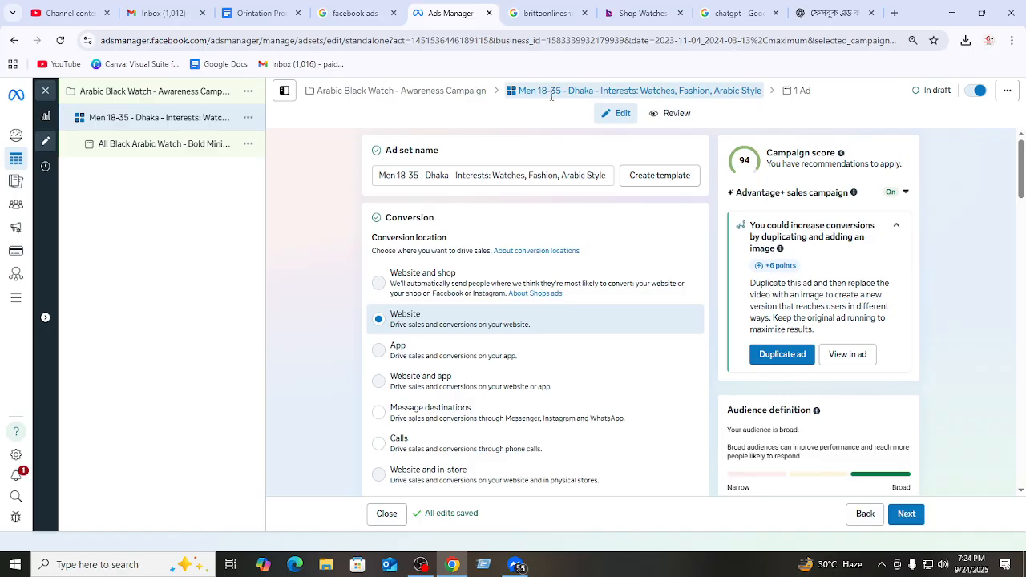
- Review the ad set's conversion location and the available performance goal options without changing the selection
scroll(419, 208, "down", 2)
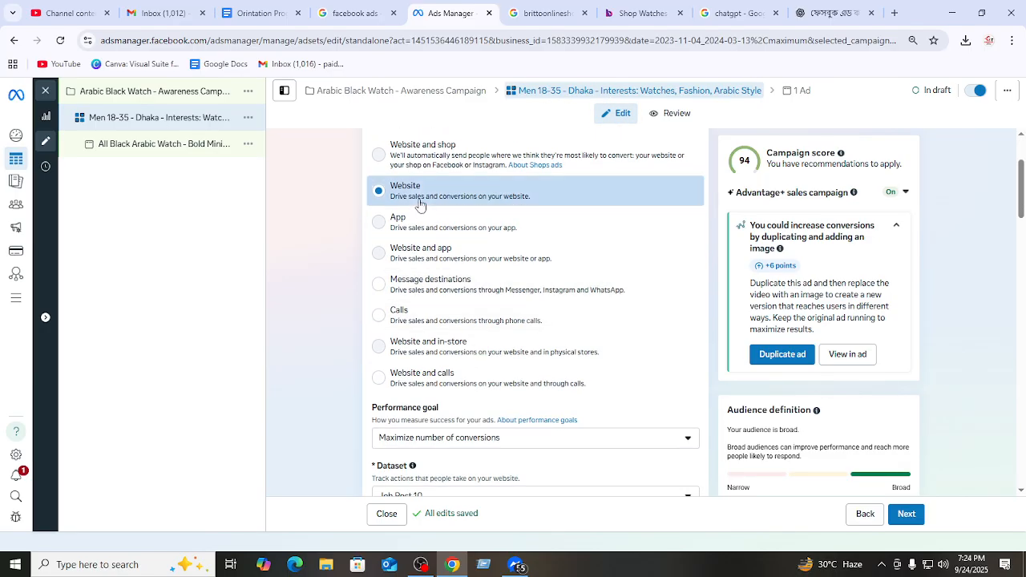
scroll(596, 358, "down", 2)
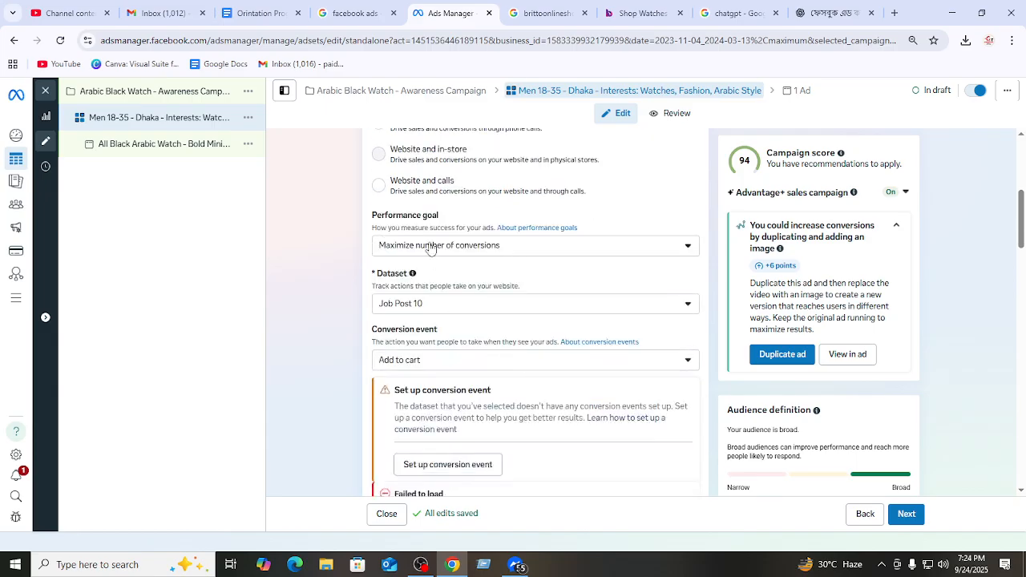
left_click(469, 250)
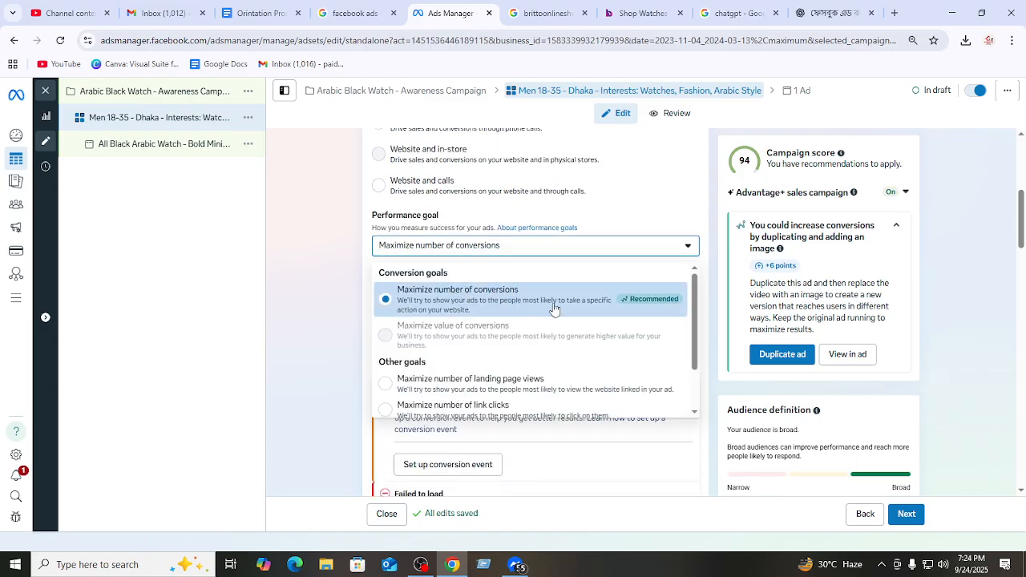
left_click(724, 198)
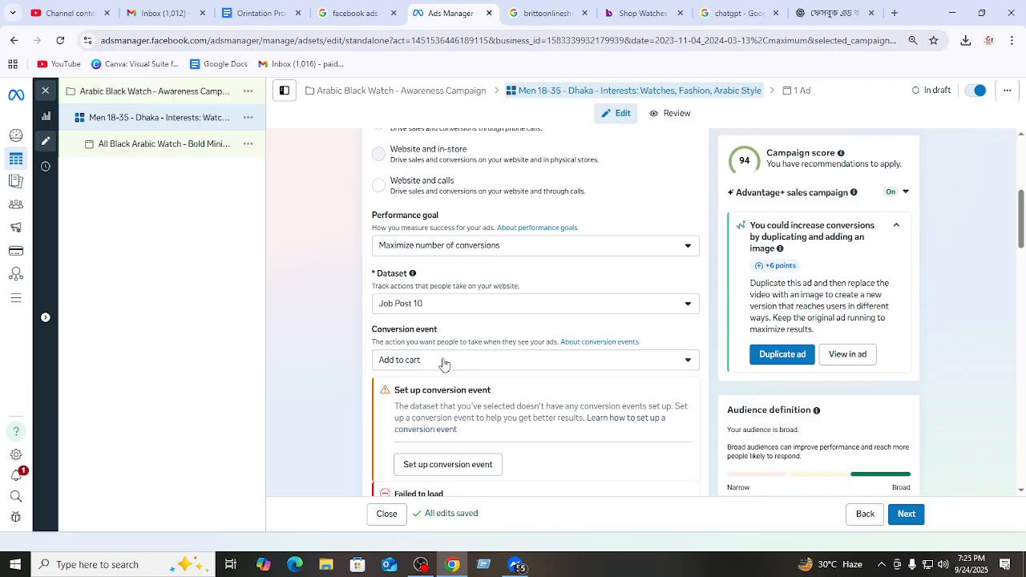
- Review the ad set's conversion event, value rules, attribution model, budget, schedule and saved audience
scroll(449, 368, "down", 3)
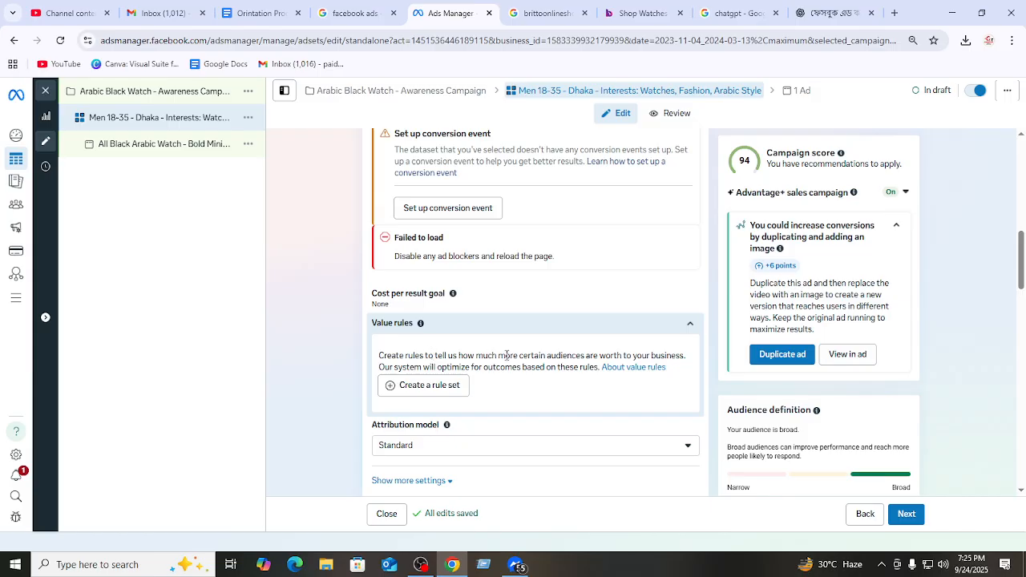
scroll(497, 356, "down", 2)
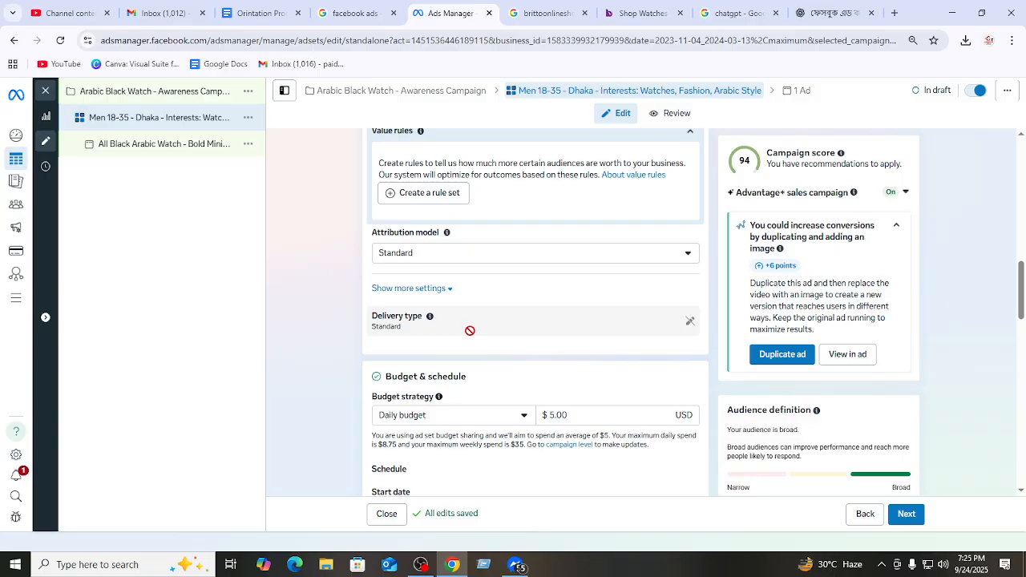
scroll(571, 272, "down", 1)
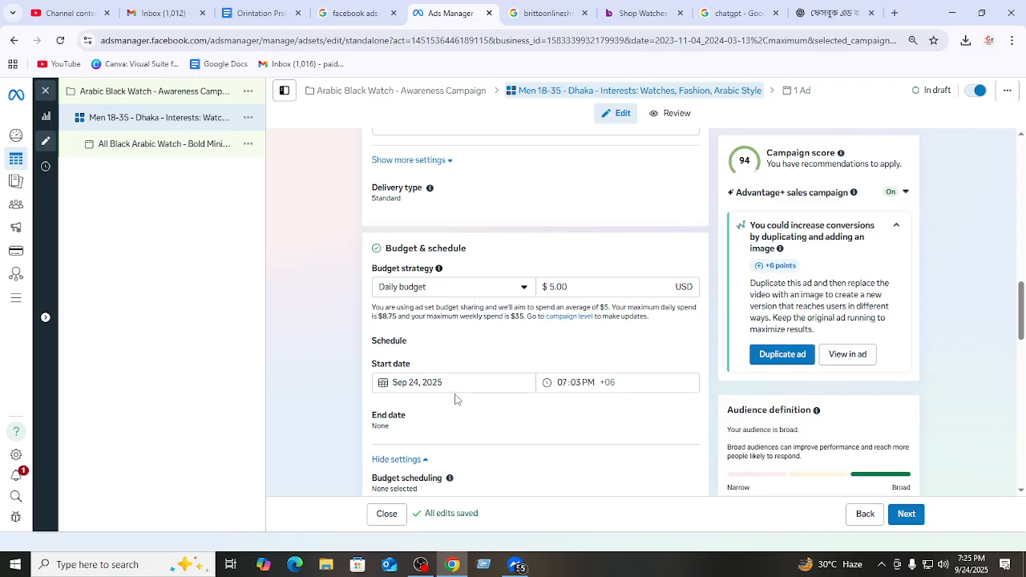
scroll(513, 410, "down", 4)
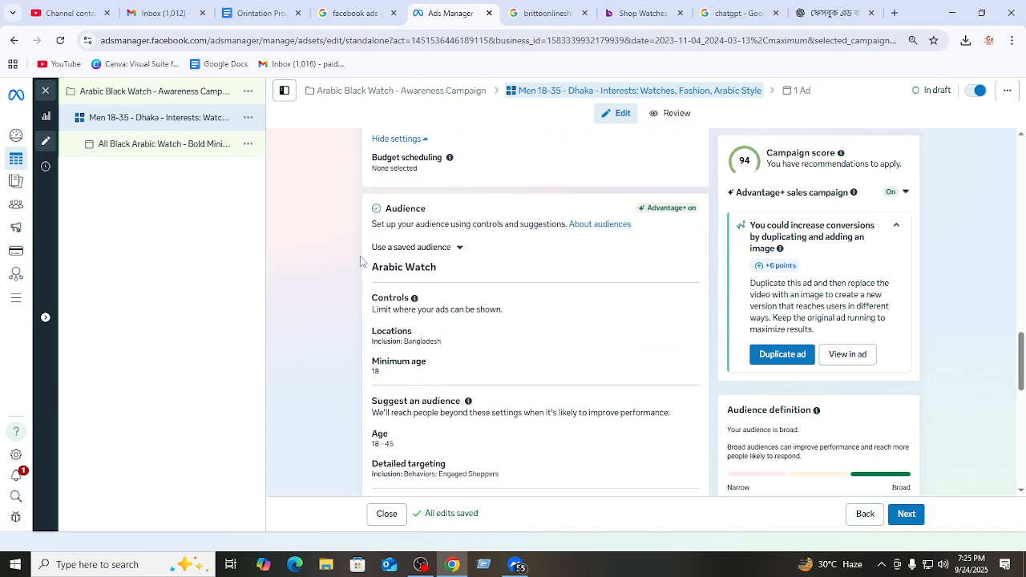
scroll(563, 341, "down", 4)
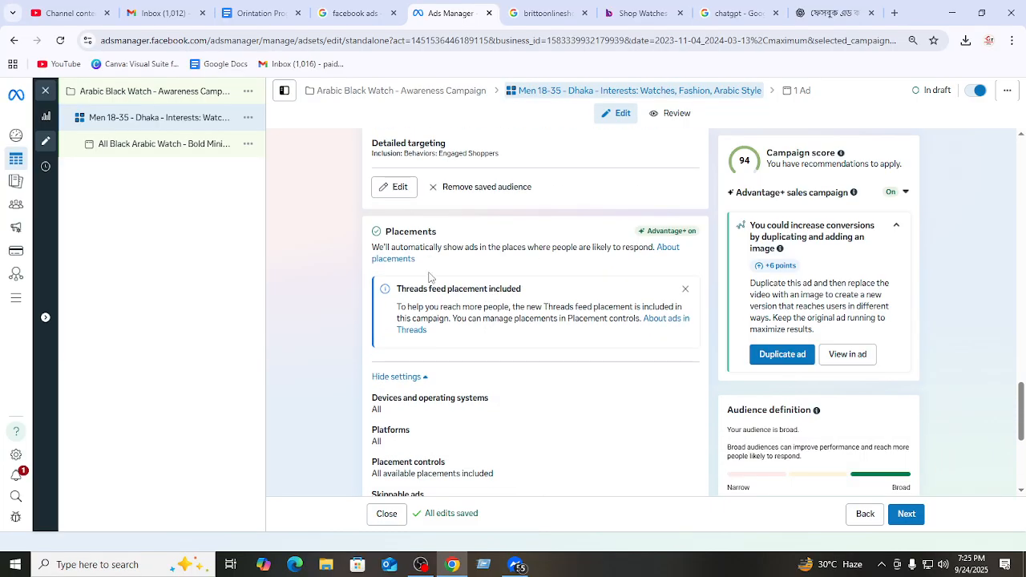
- Dismiss the Threads feed placement notice, check the remaining placement settings, and proceed to the ad
left_click(684, 289)
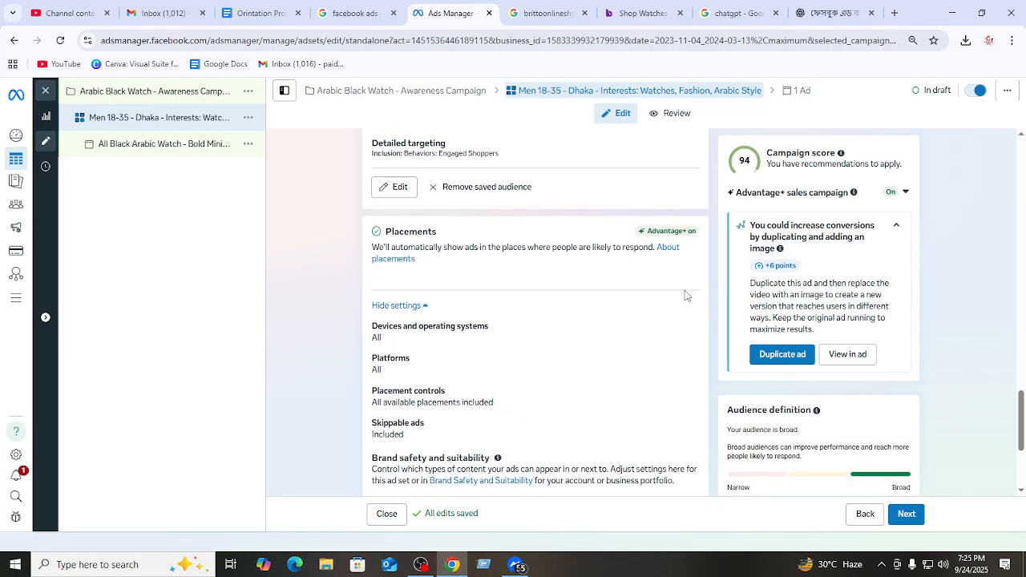
scroll(481, 324, "down", 2)
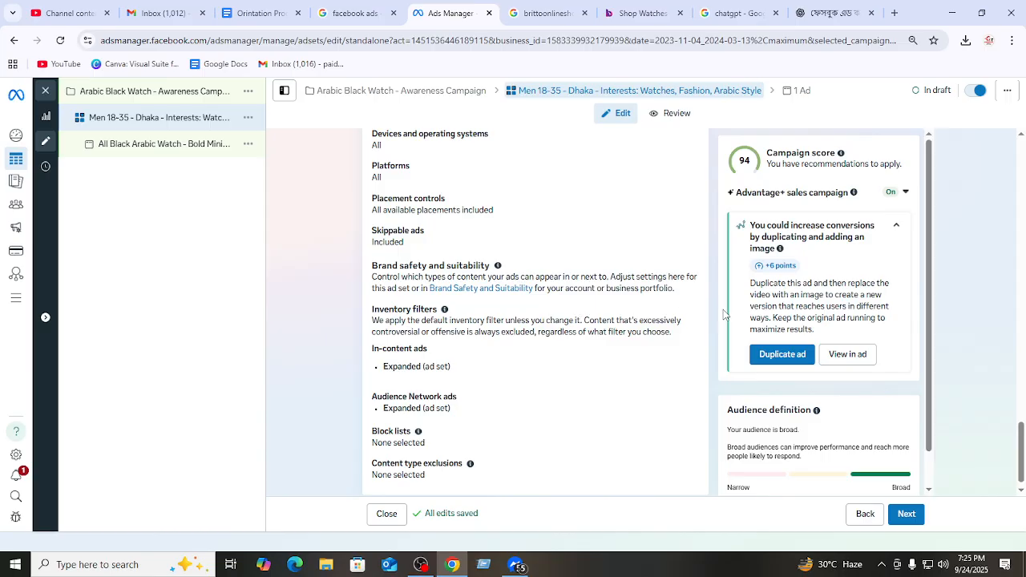
left_click(909, 517)
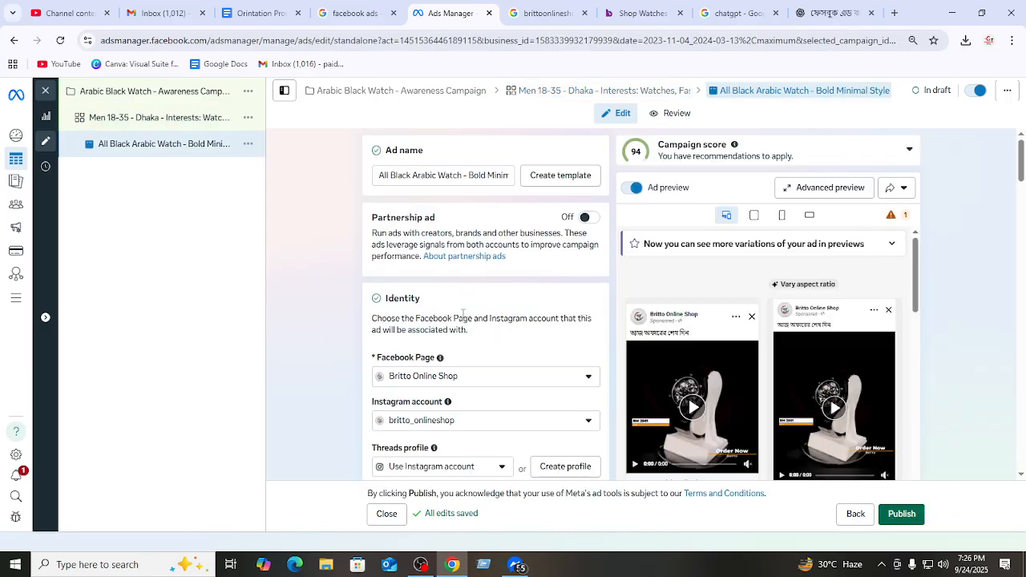
- Review the ad's name, identity accounts, ad setup, creative source, format and website destination settings
scroll(467, 296, "down", 2)
scroll(469, 312, "up", 2)
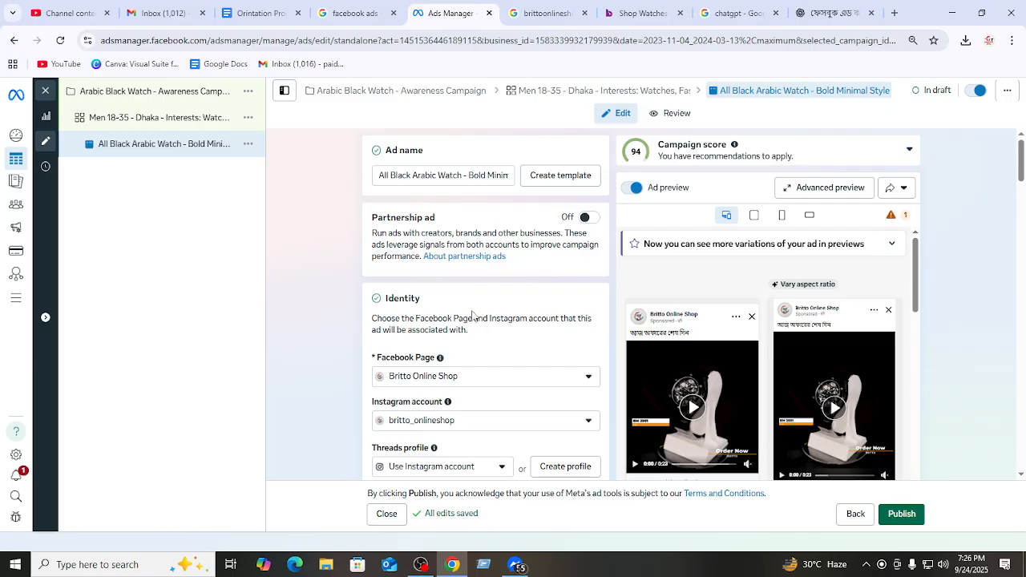
scroll(474, 308, "down", 2)
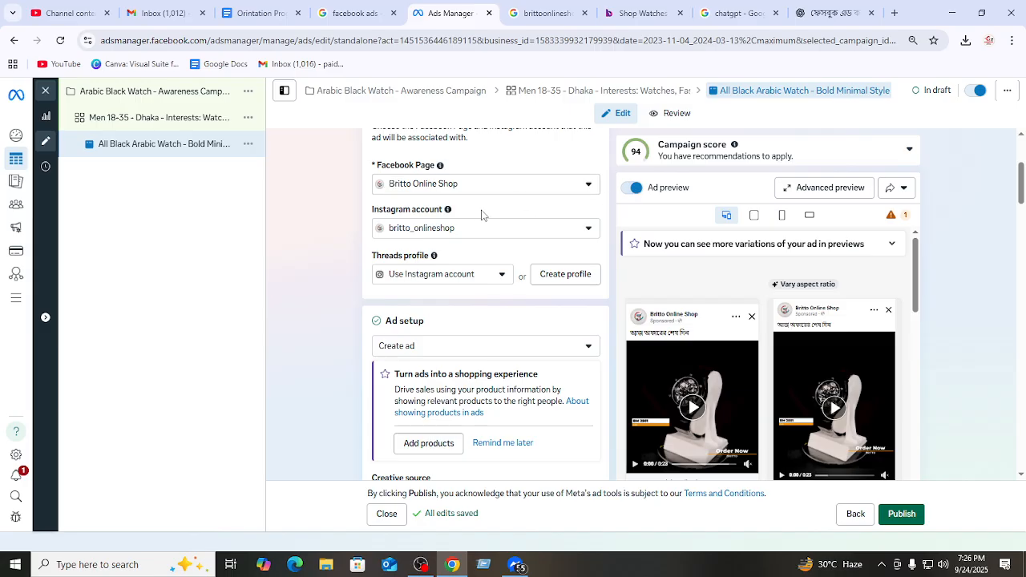
mouse_move(661, 278)
scroll(494, 351, "down", 2)
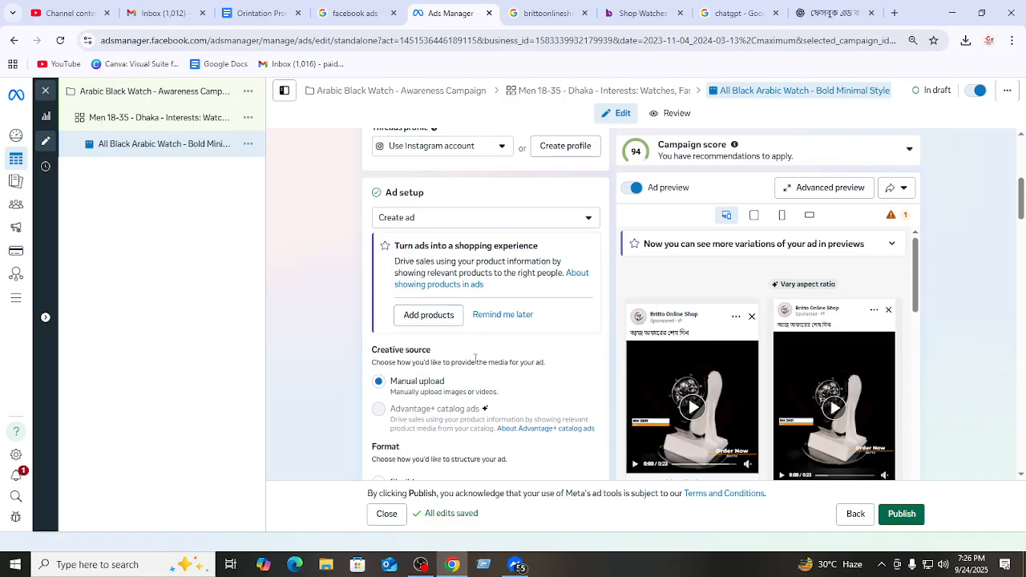
scroll(497, 355, "down", 2)
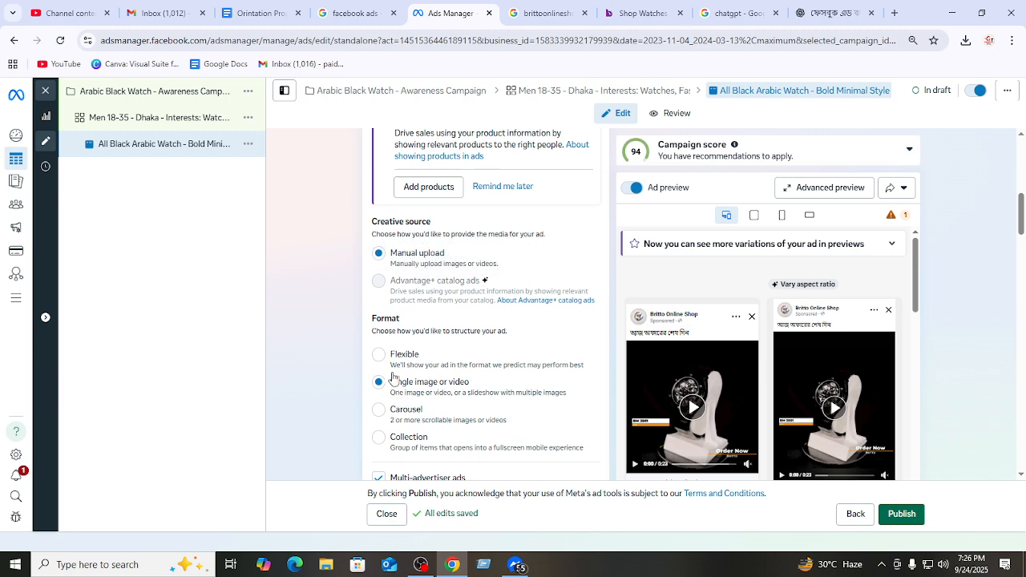
scroll(508, 393, "down", 4)
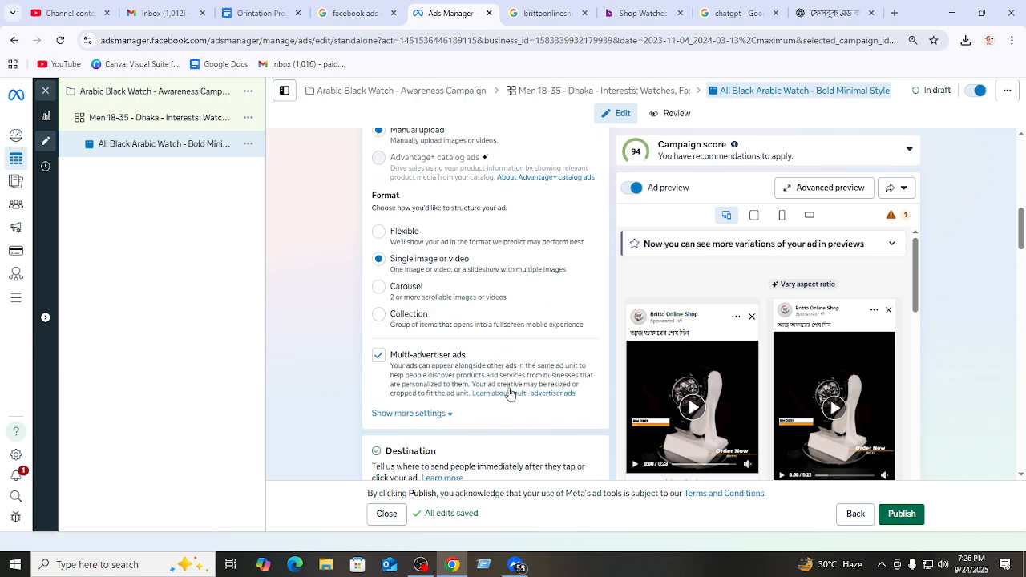
scroll(448, 317, "down", 1)
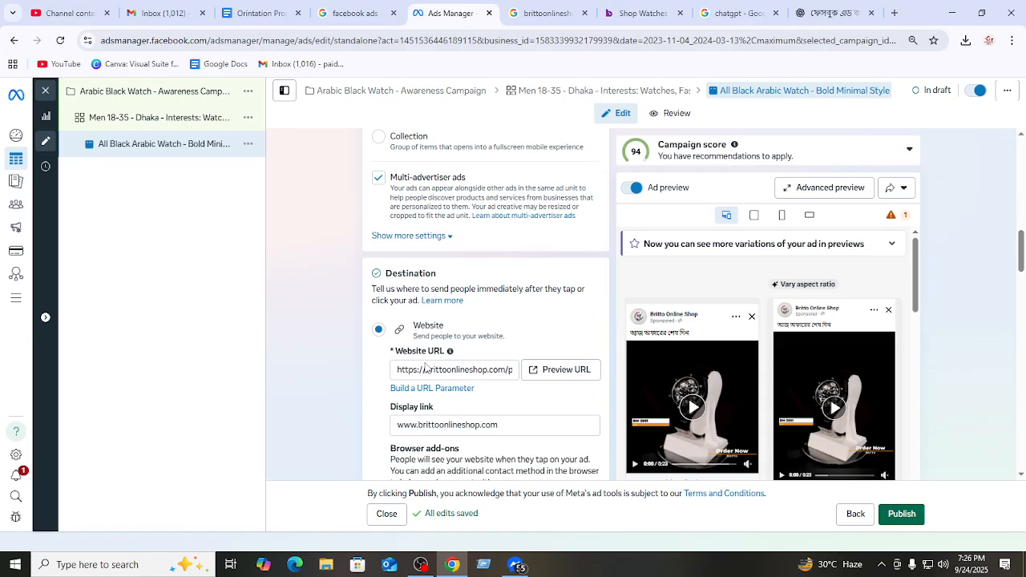
scroll(577, 356, "down", 3)
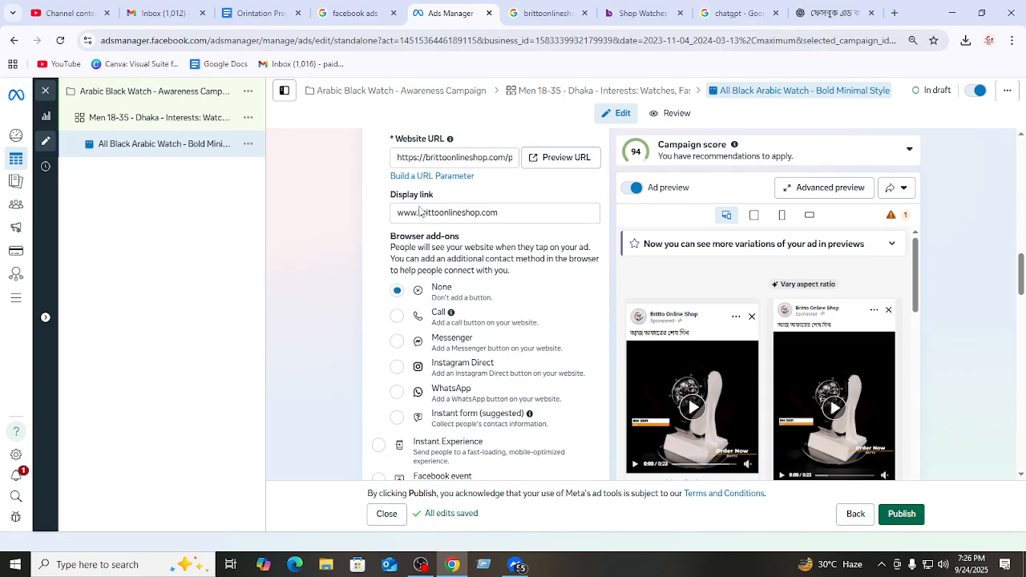
- Inspect the ad's website URL through to its end to verify the product link
left_click(441, 158)
key("Right")
key("Right")
key("Right")
key("Right")
key("Right")
key("Right")
key("Right")
key("Right")
key("Right")
key("Right")
key("Right")
key("Right")
key("Right")
key("Right")
key("Right")
key("Right")
key("Right")
key("Right")
key("Right")
key("Right")
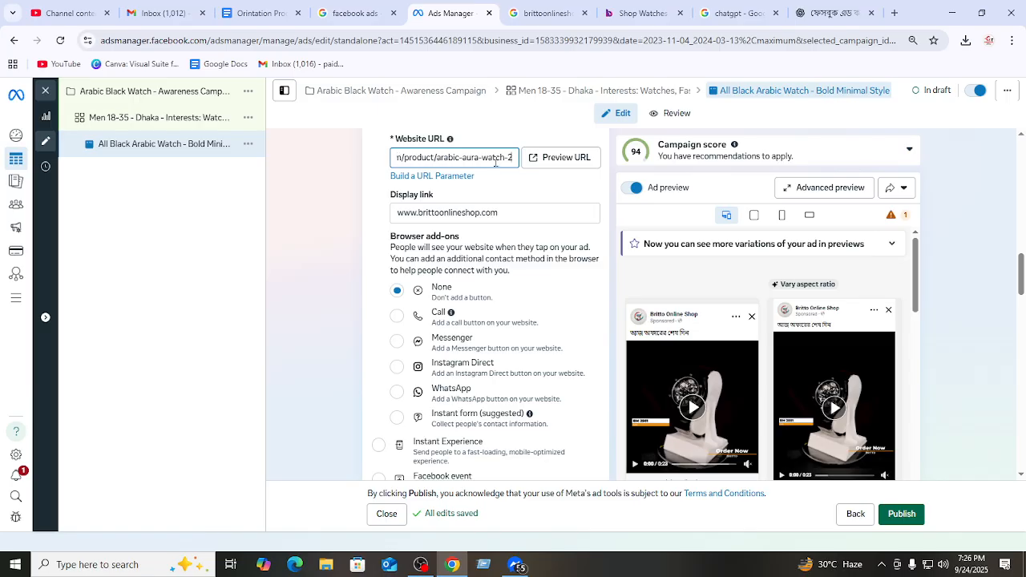
left_click(381, 165)
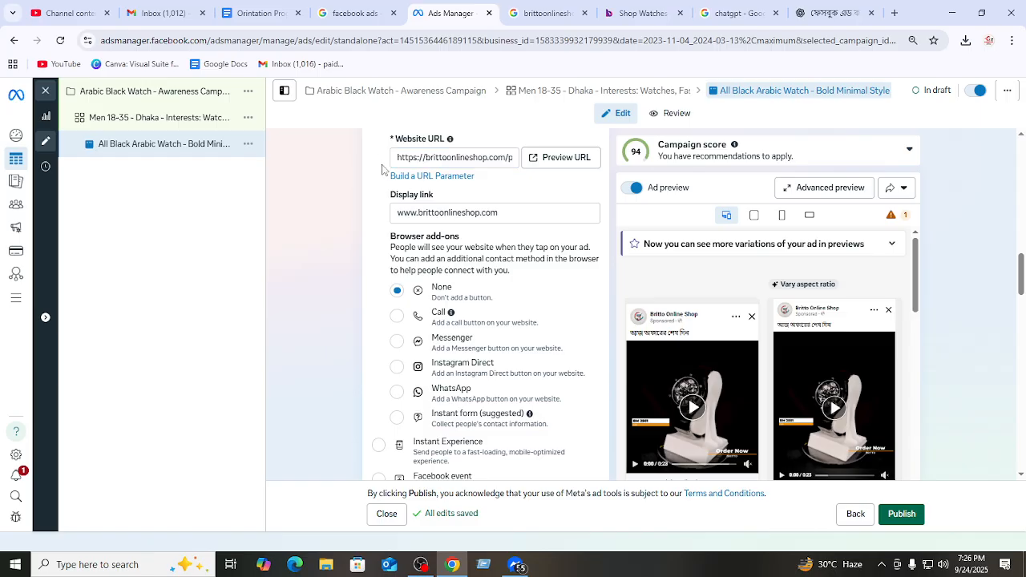
- Review the ad's preview, browser add-ons, primary text, headline, description, call to action and Advantage+ creative enhancements
scroll(694, 384, "down", 3)
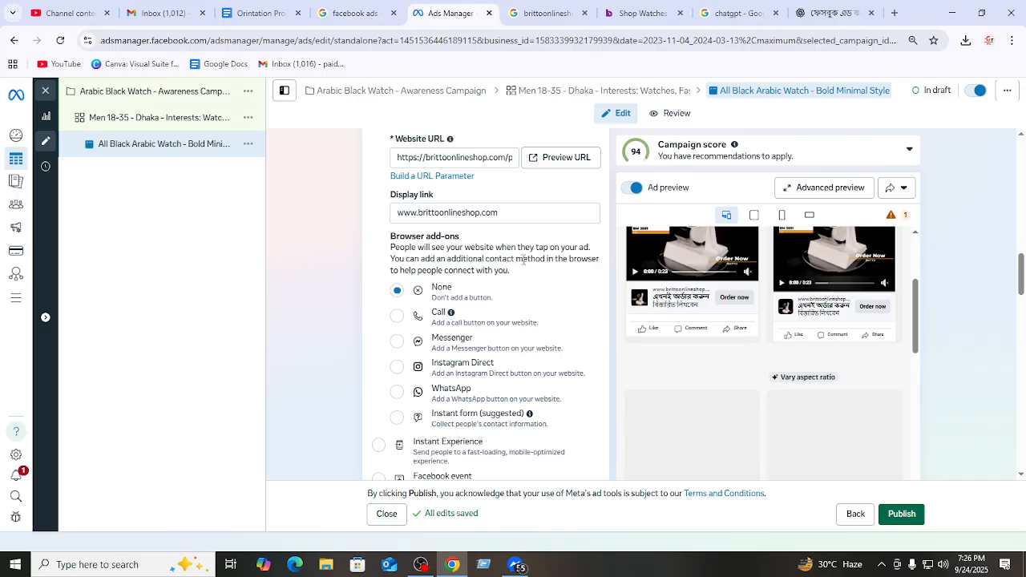
scroll(523, 260, "down", 4)
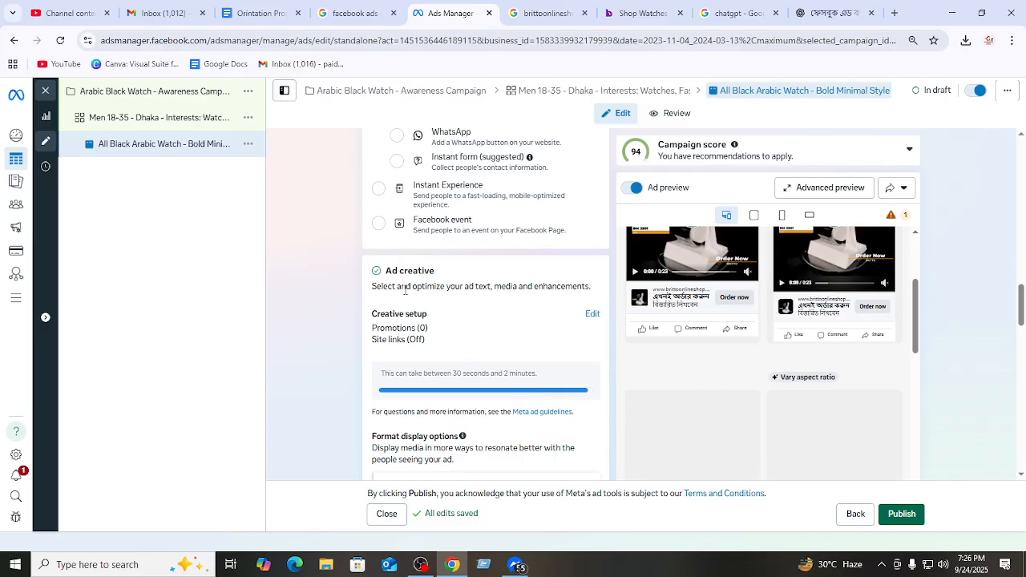
scroll(405, 290, "down", 3)
left_click(584, 293)
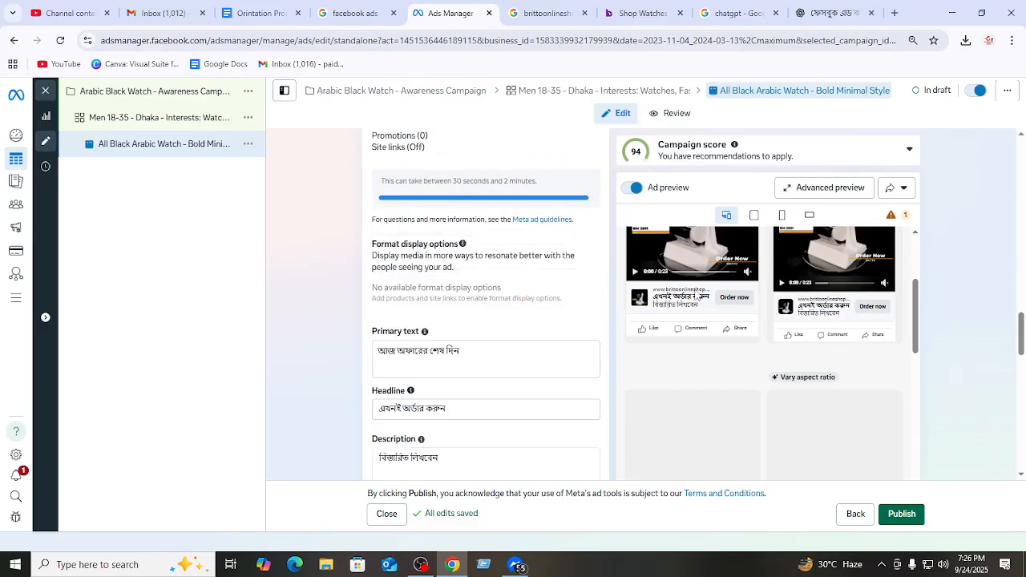
scroll(546, 281, "down", 3)
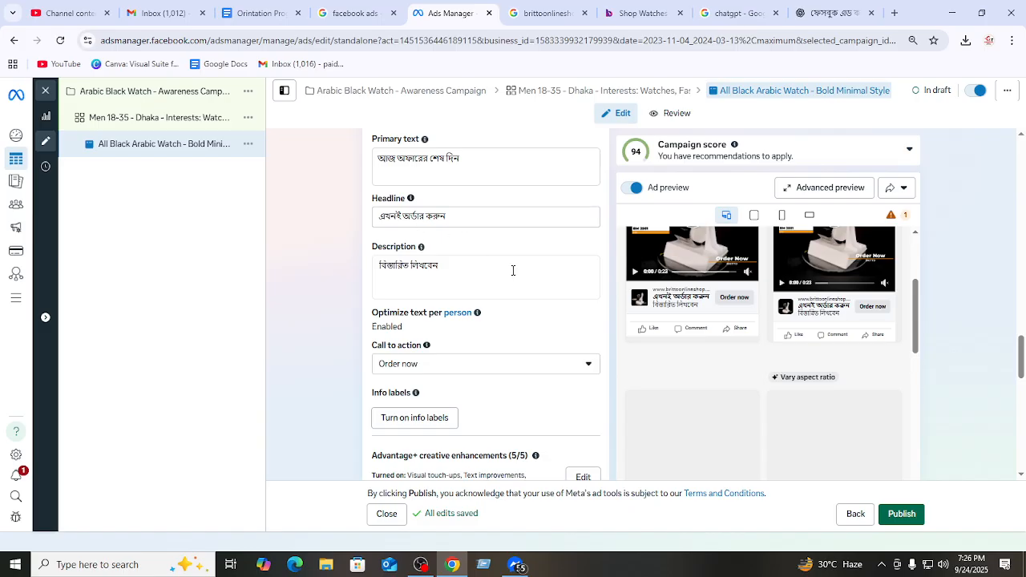
scroll(539, 273, "down", 1)
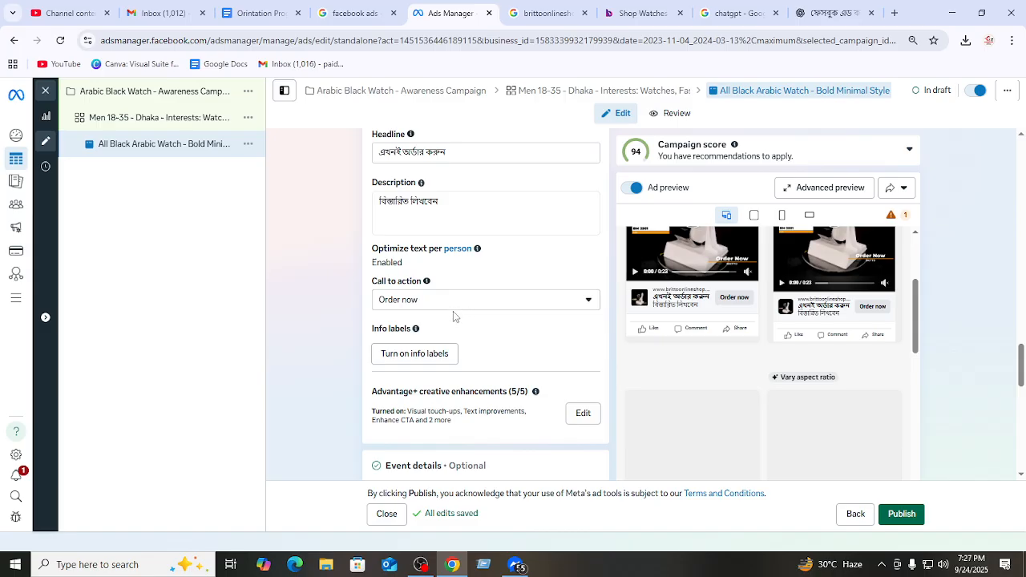
scroll(454, 318, "down", 1)
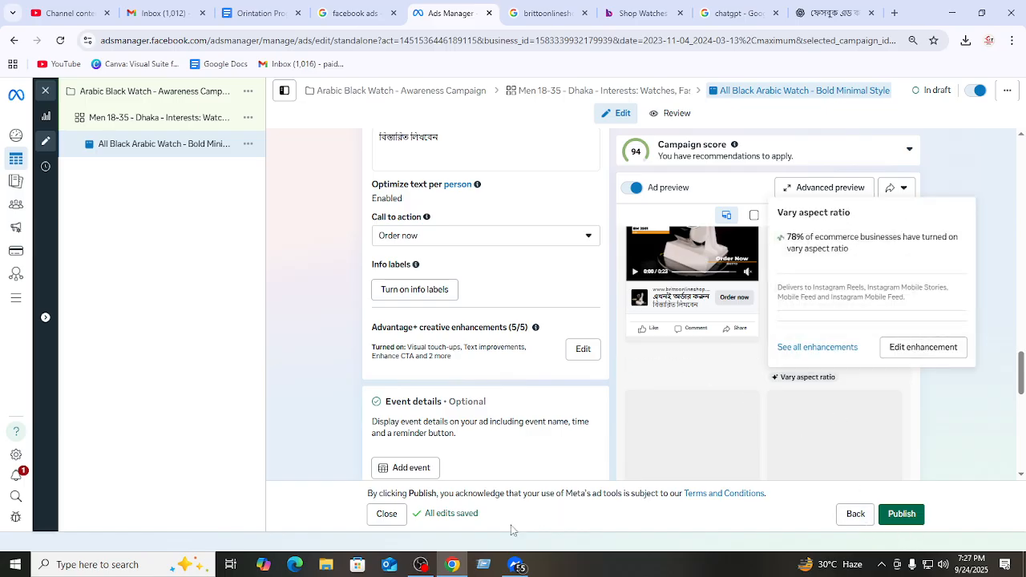
mouse_move(430, 569)
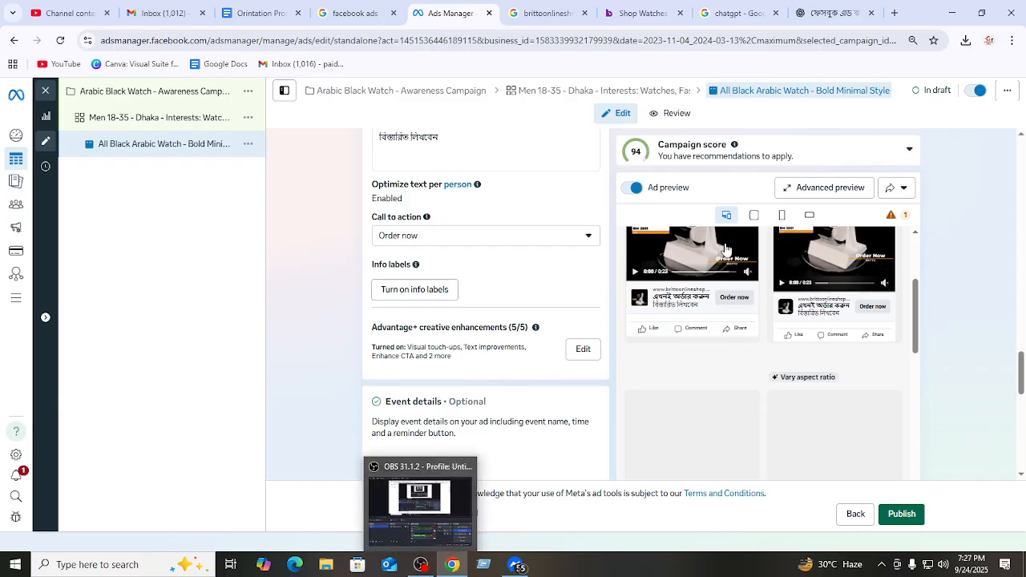